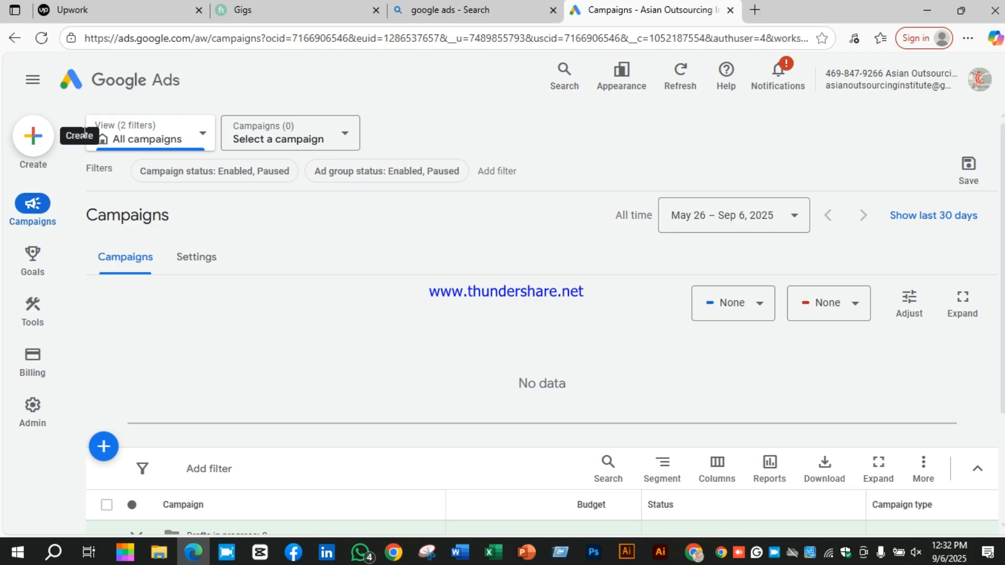
Start creating a new campaign so that its business details form opens.
{"action": "left_click", "coordinate": [36, 140]}
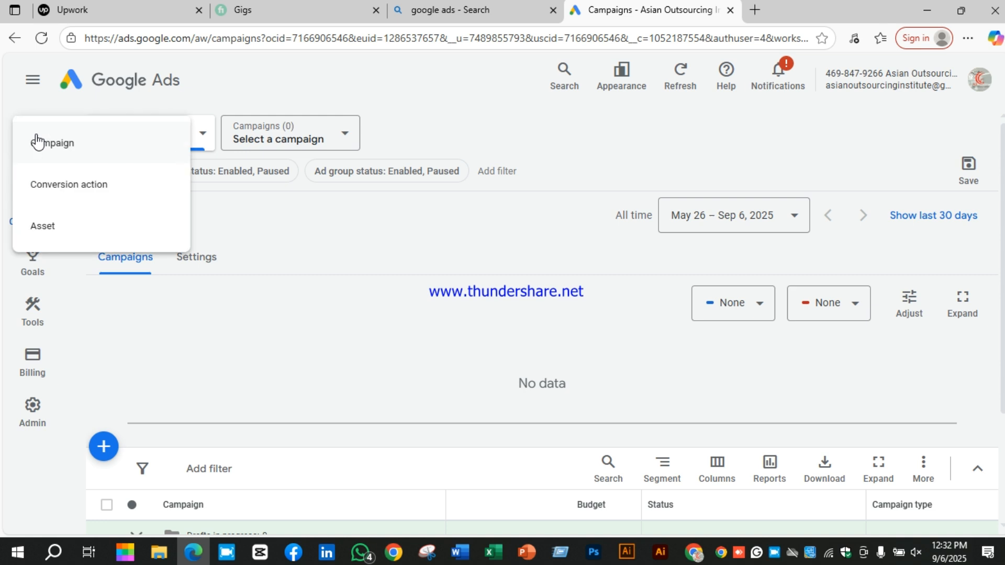
{"action": "left_click", "coordinate": [119, 153]}
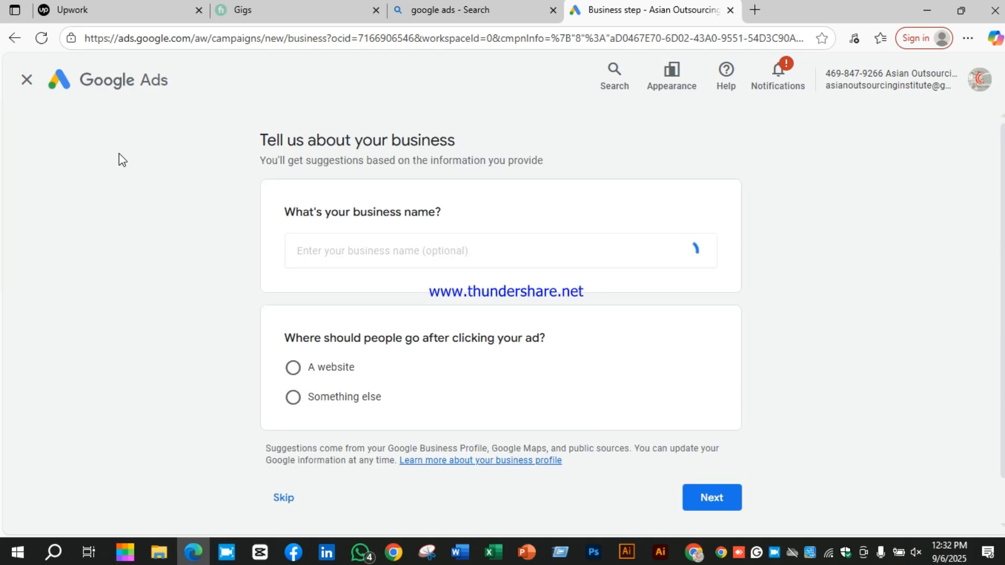
{"action": "scroll", "coordinate": [440, 283], "scroll_direction": "down", "scroll_amount": 1}
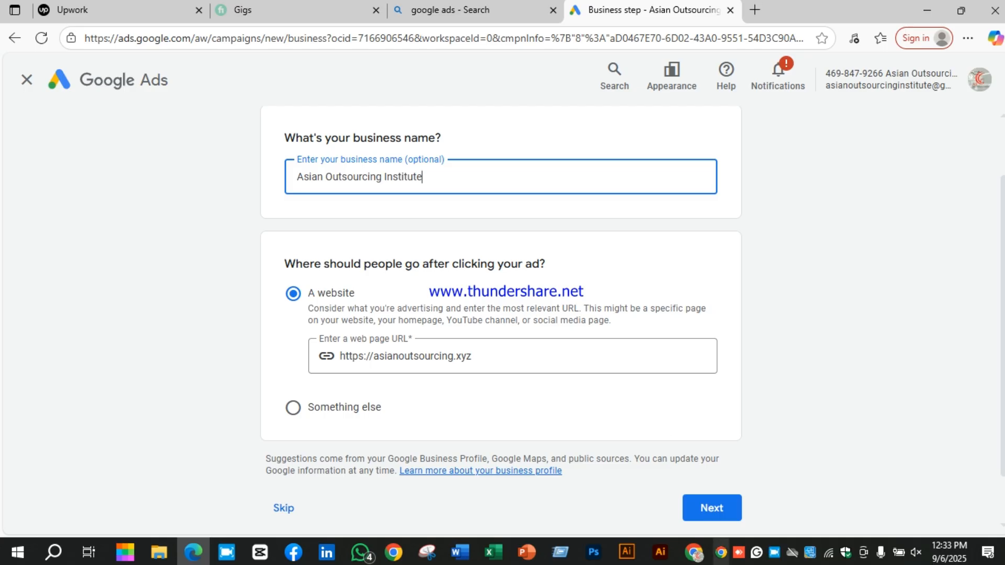
Switch to Chrome, open daraz.com.bd in a new tab and copy the site's address.
{"action": "mouse_move", "coordinate": [694, 556]}
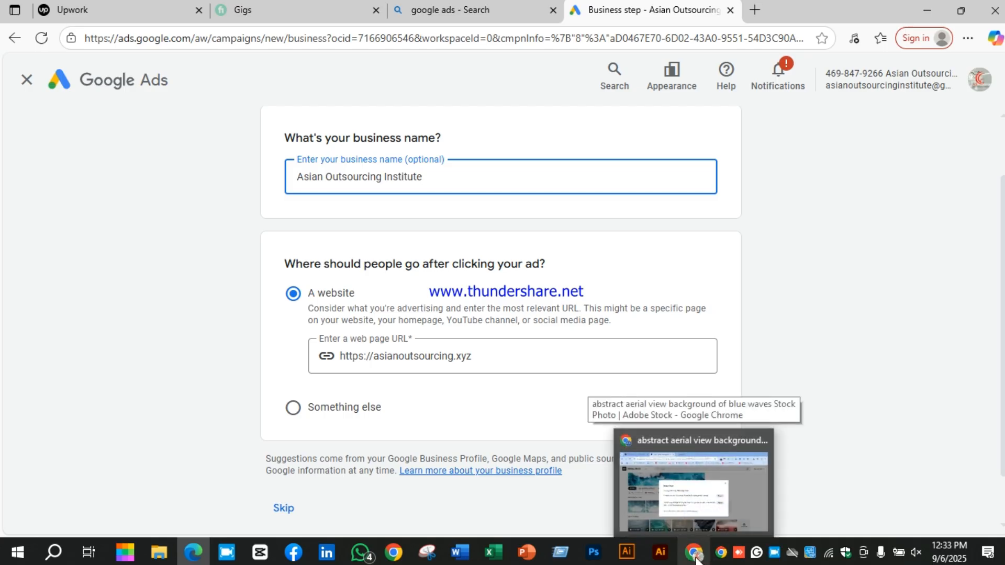
{"action": "left_click", "coordinate": [695, 557]}
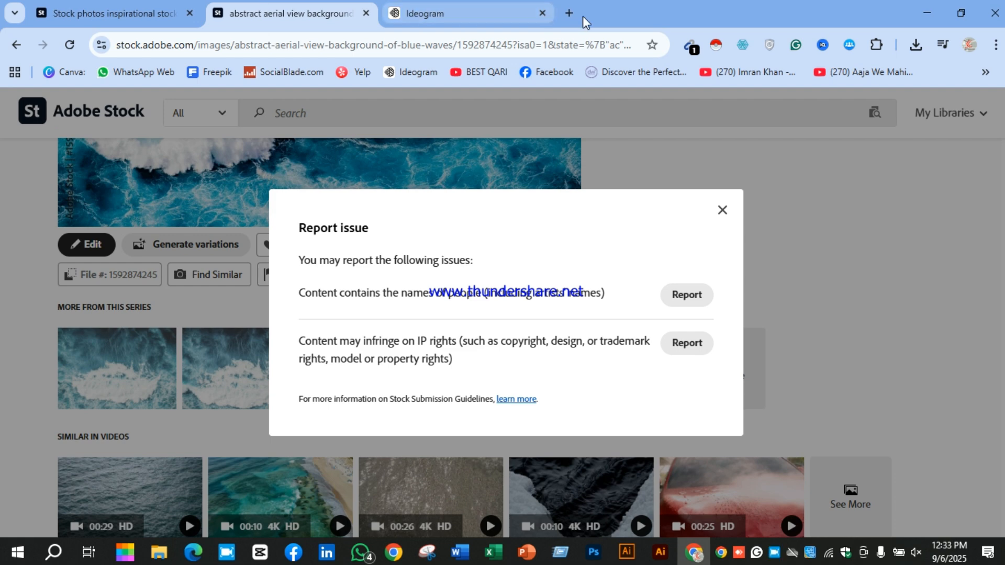
{"action": "left_click", "coordinate": [569, 14]}
{"action": "left_click", "coordinate": [524, 36]}
{"action": "type", "text": "daraz.com.bd"}
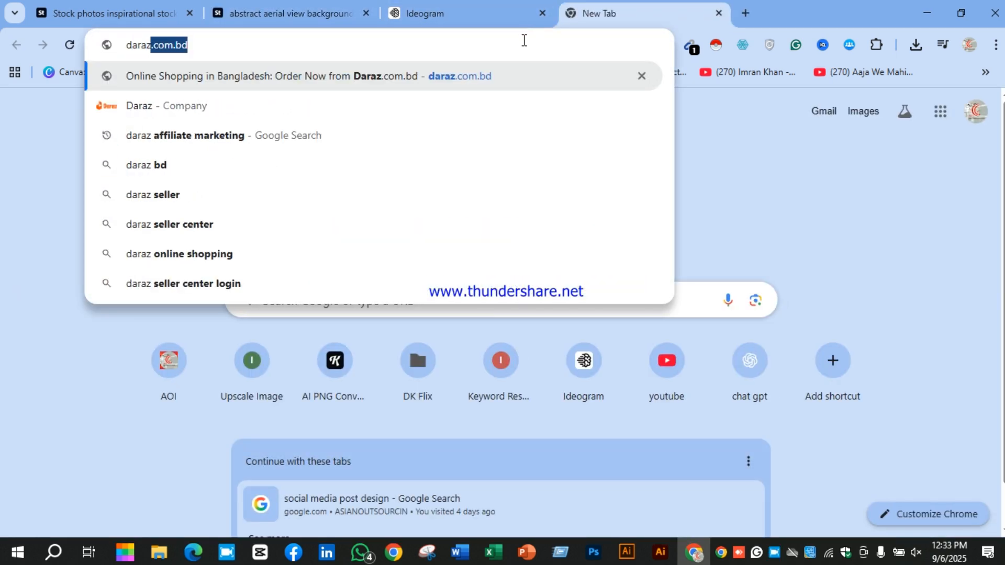
{"action": "left_click", "coordinate": [515, 73]}
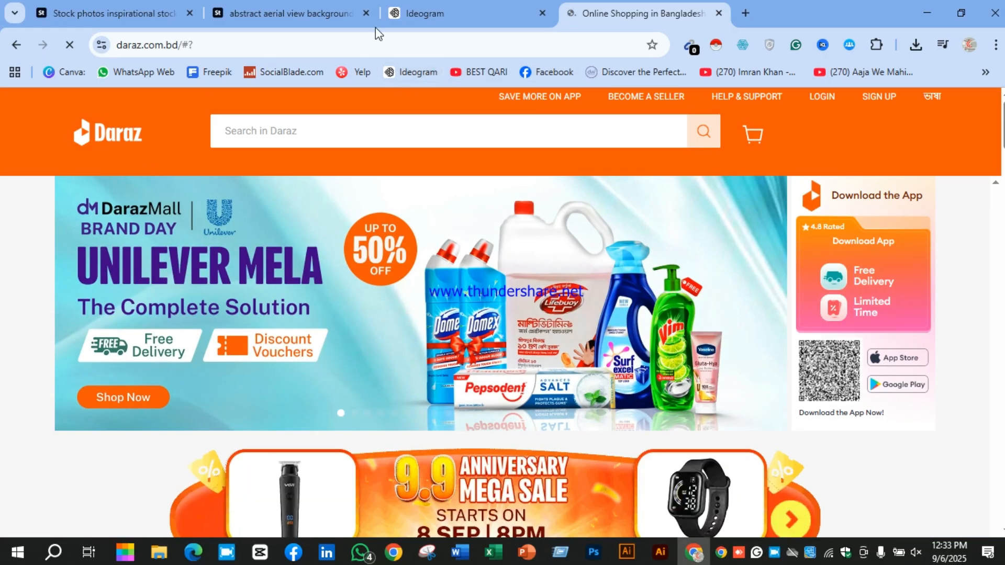
{"action": "left_click", "coordinate": [162, 45]}
{"action": "key", "text": "ctrl+c"}
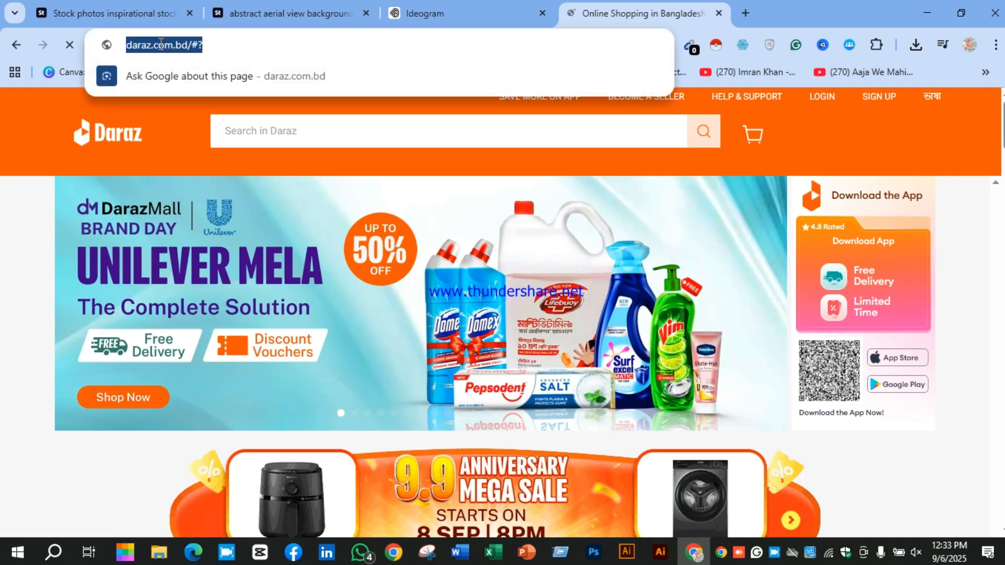
{"action": "left_click", "coordinate": [193, 552]}
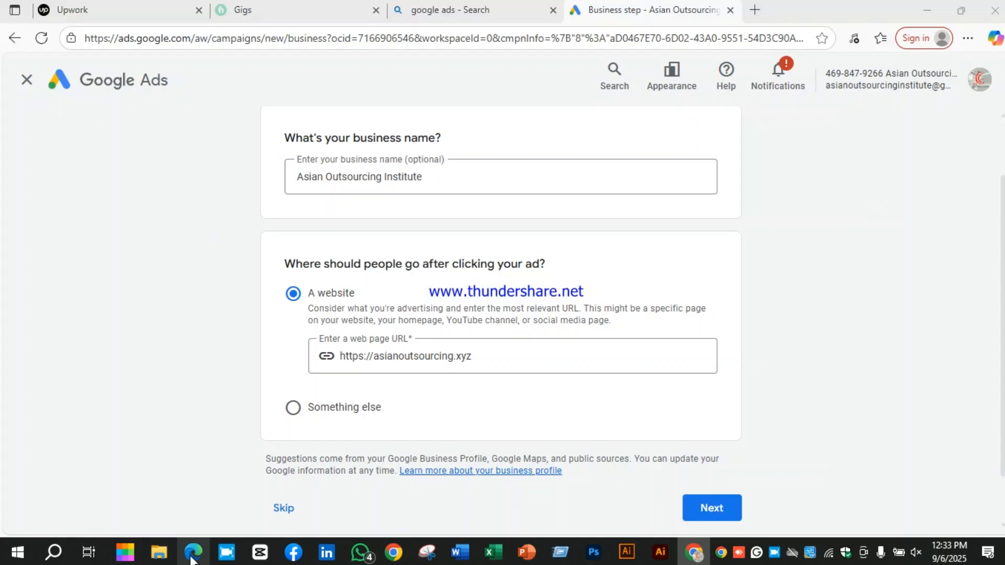
{"action": "left_click", "coordinate": [424, 361]}
{"action": "triple_click", "coordinate": [424, 362]}
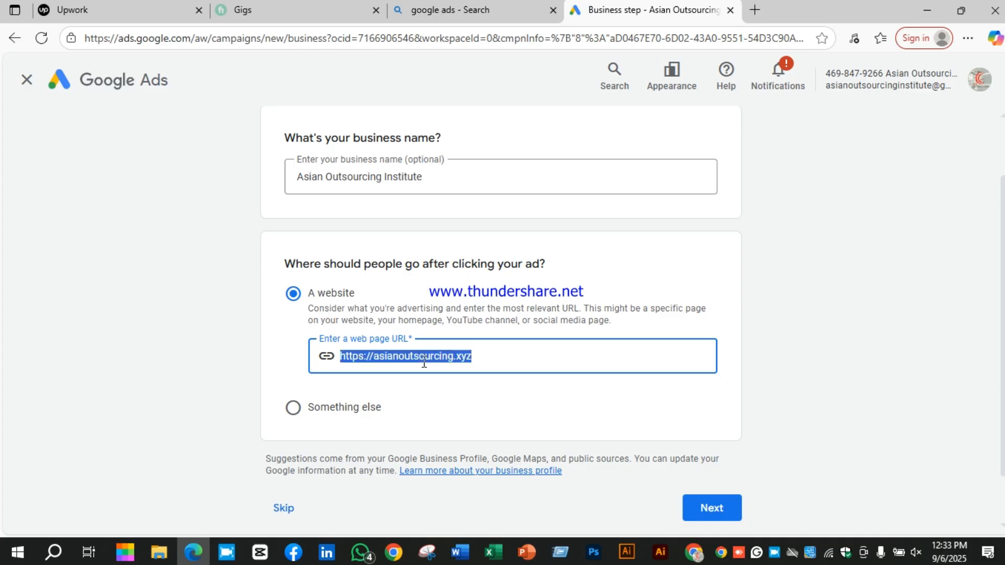
{"action": "key", "text": "ctrl+v"}
{"action": "key", "text": "BackSpace"}
{"action": "key", "text": "BackSpace"}
{"action": "key", "text": "BackSpace"}
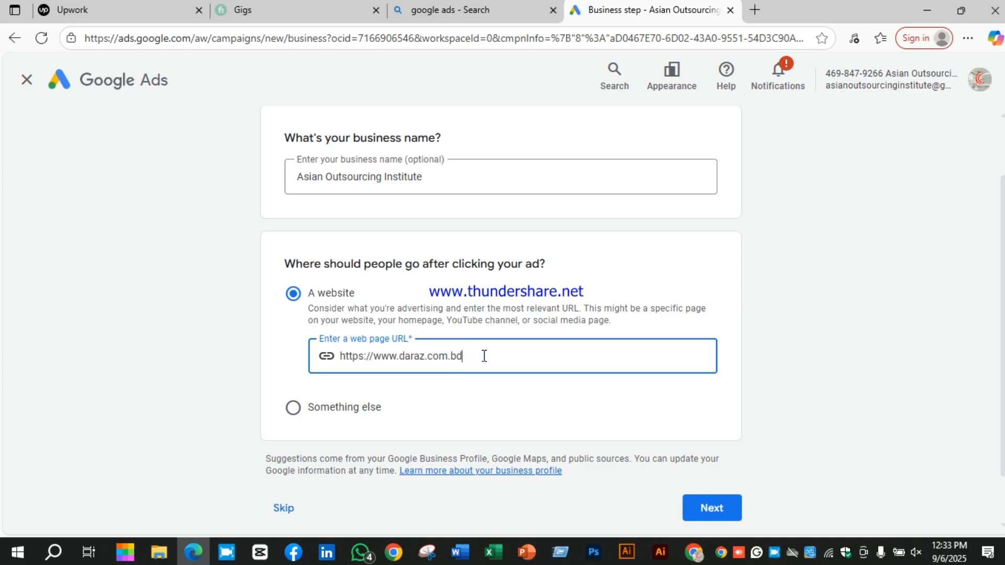
Change the business name to "Daraz BD" and continue to the campaign objective page.
{"action": "left_click_drag", "start_coordinate": [429, 177], "coordinate": [293, 184]}
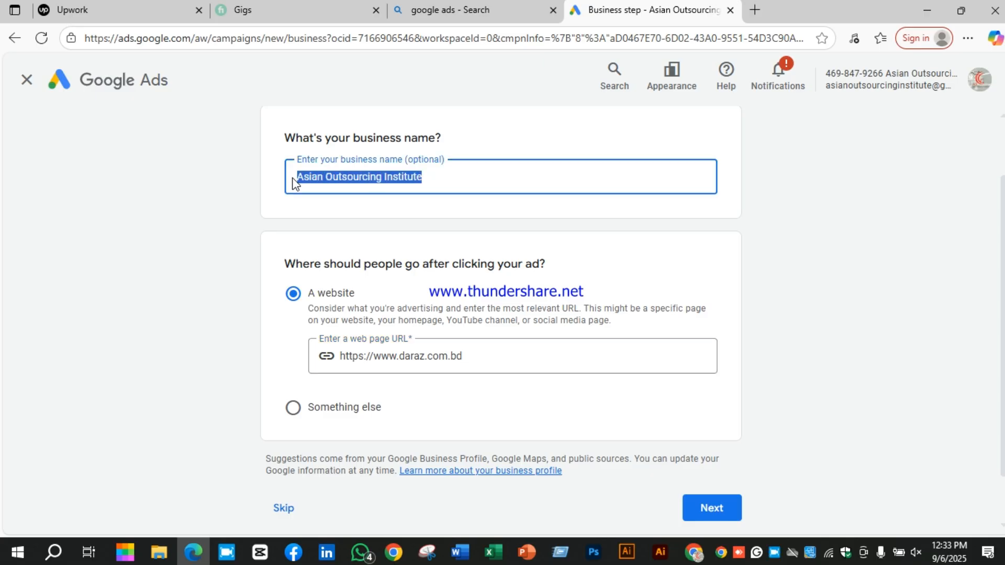
{"action": "type", "text": "Daraz"}
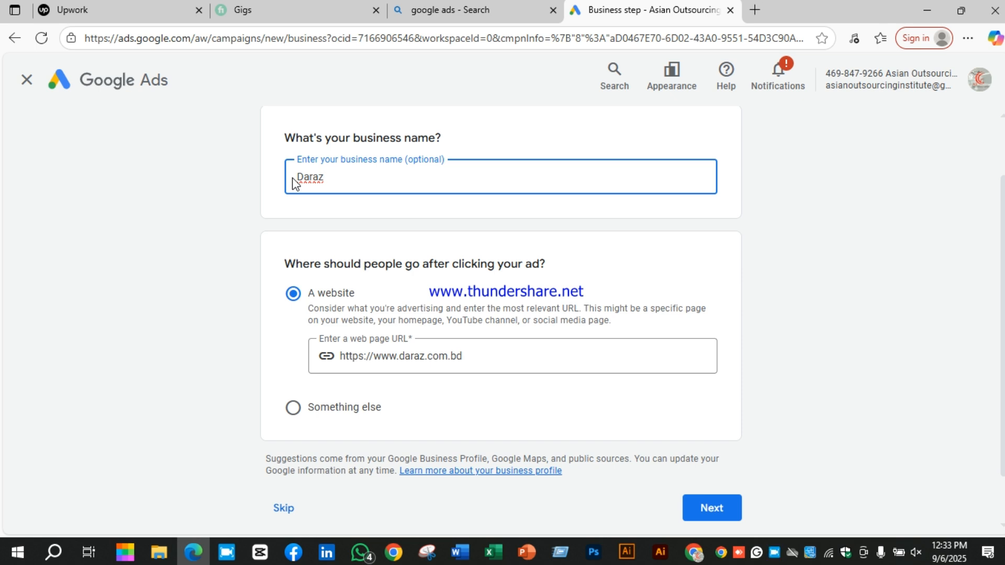
{"action": "type", "text": " BD"}
{"action": "left_click", "coordinate": [725, 515]}
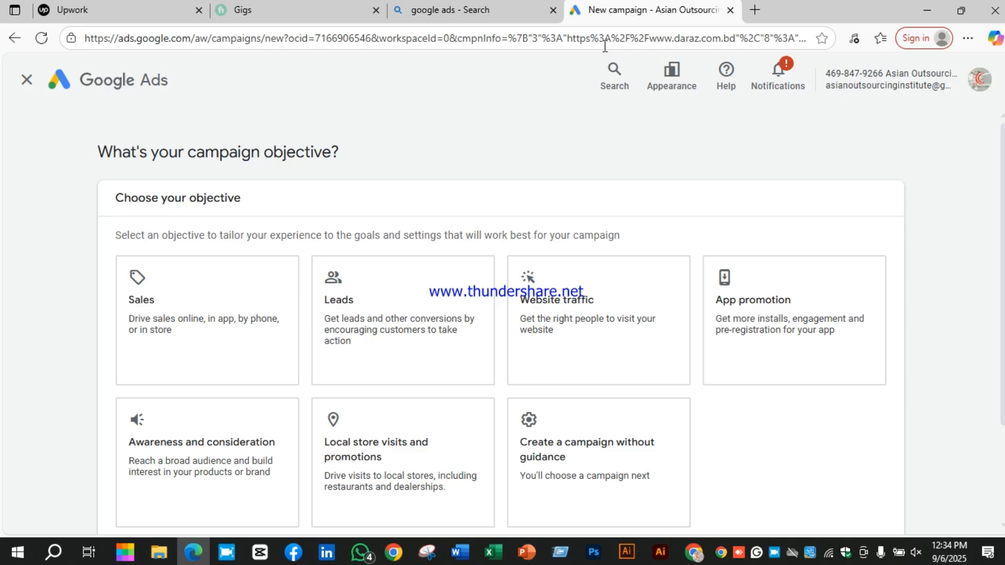
Choose Sales as the campaign objective and Search as the campaign type.
{"action": "left_click", "coordinate": [633, 279]}
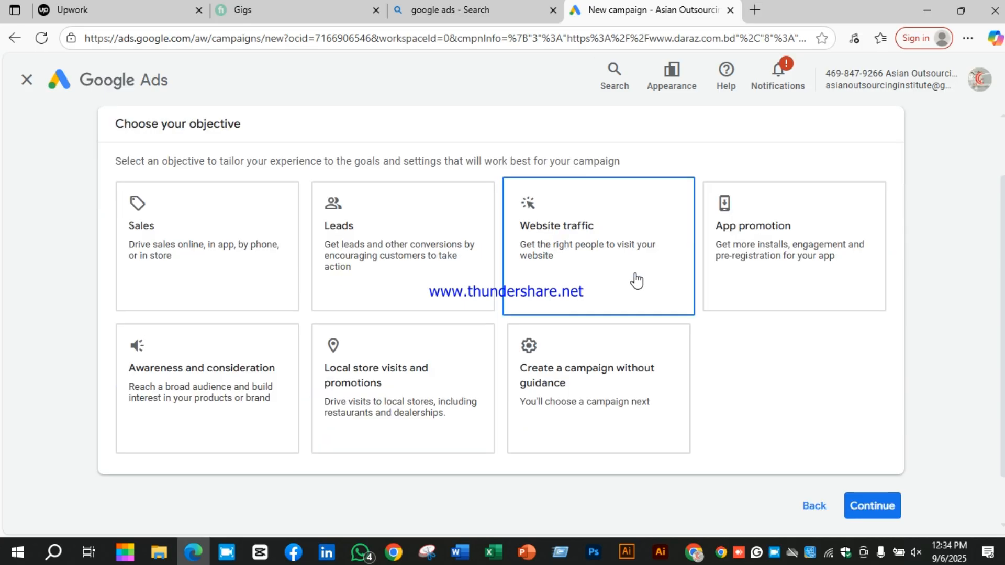
{"action": "left_click", "coordinate": [217, 228]}
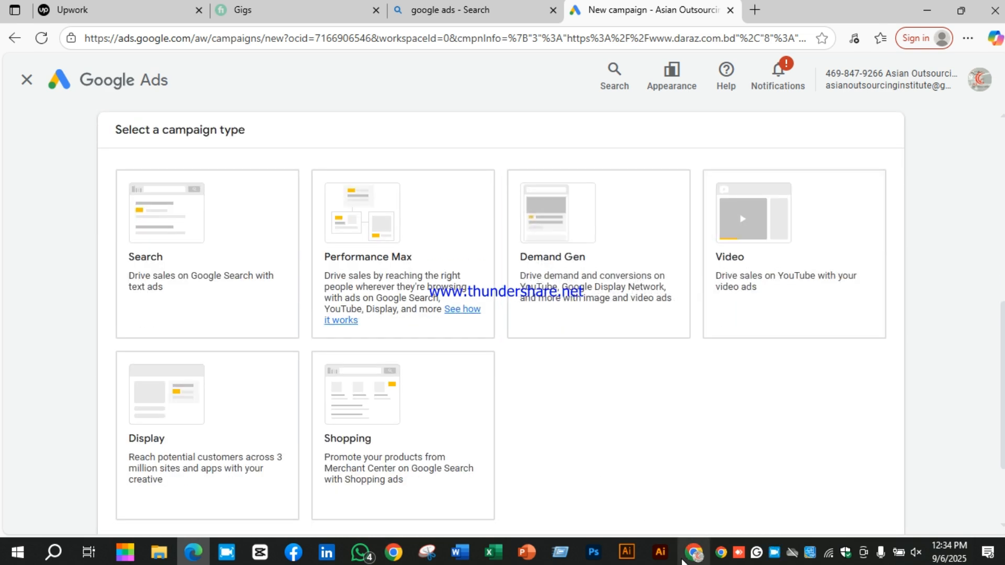
{"action": "left_click", "coordinate": [198, 256]}
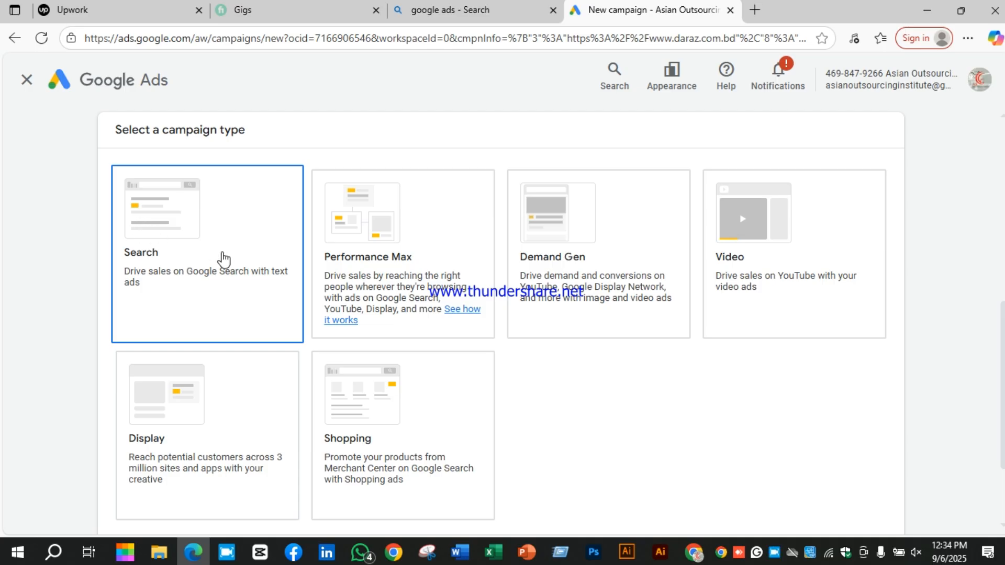
{"action": "left_click", "coordinate": [328, 373]}
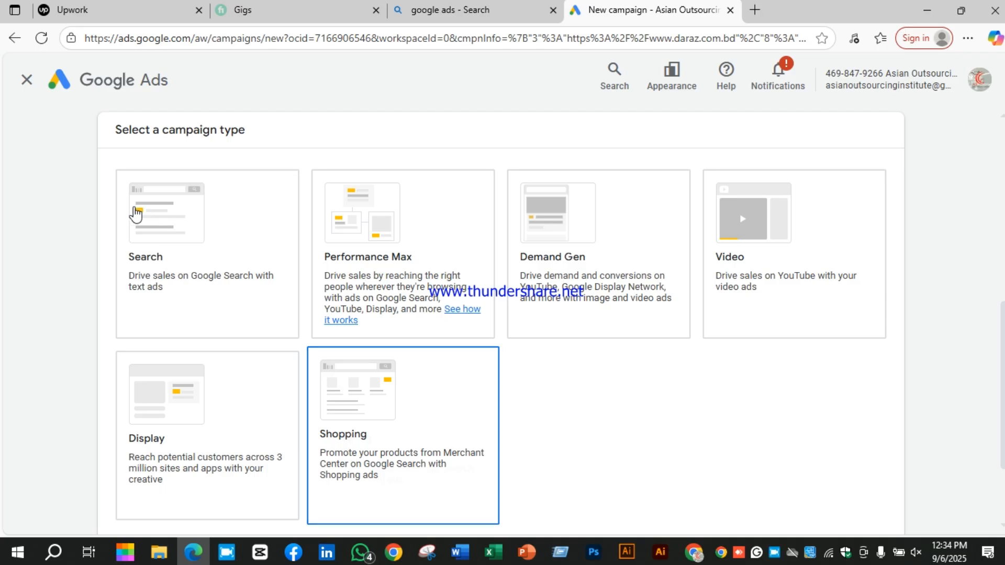
{"action": "left_click", "coordinate": [135, 212]}
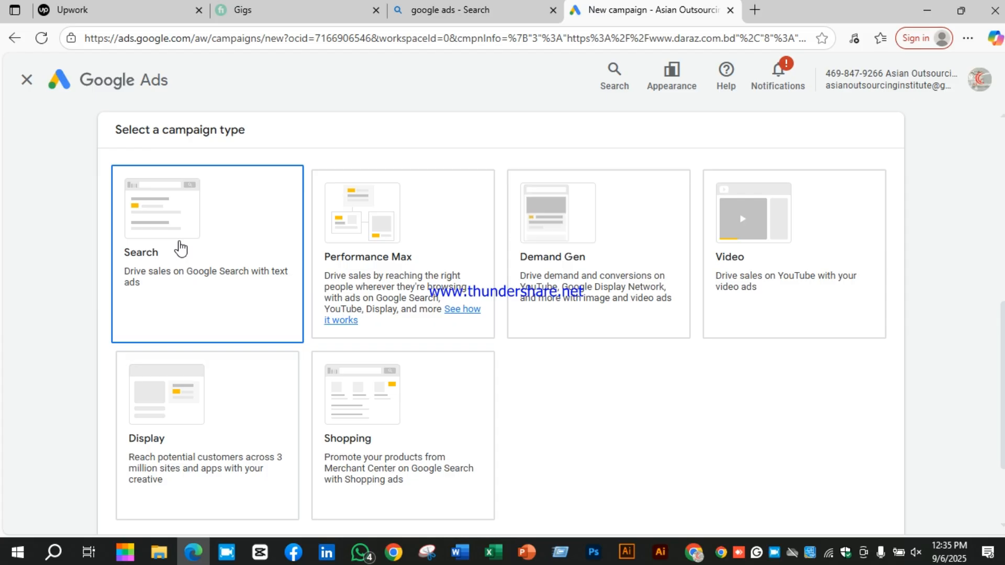
{"action": "left_click", "coordinate": [180, 249]}
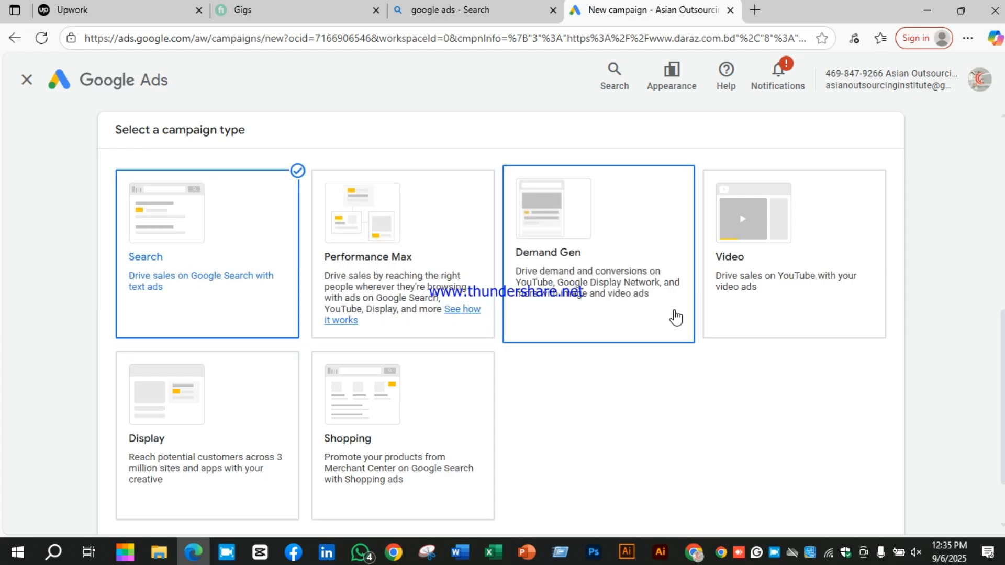
Switch to Chrome, search Google for "daraz bd" to examine the search results, and return to Google Ads in Edge.
{"action": "scroll", "coordinate": [659, 298], "scroll_direction": "down", "scroll_amount": 8}
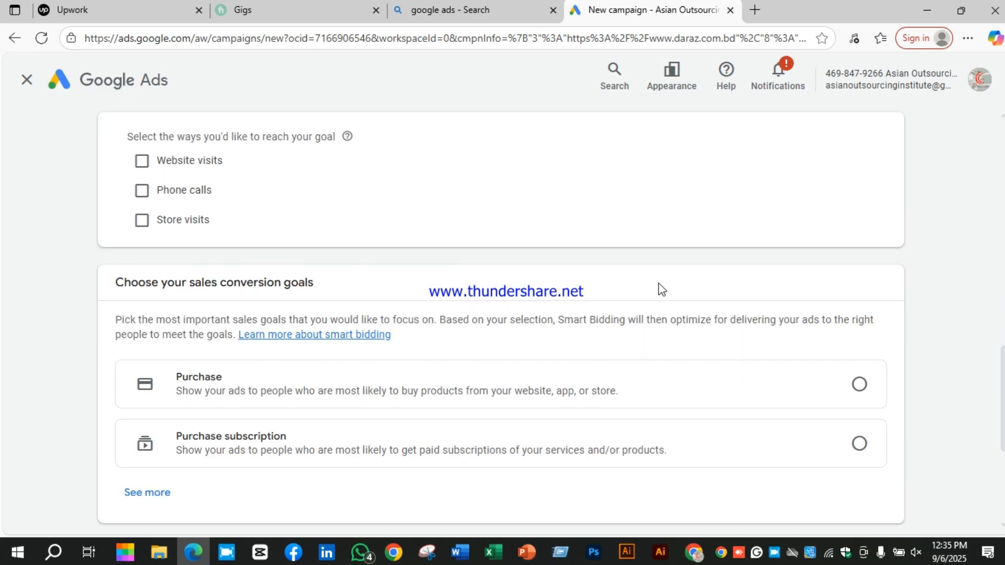
{"action": "scroll", "coordinate": [658, 283], "scroll_direction": "up", "scroll_amount": 5}
{"action": "scroll", "coordinate": [658, 284], "scroll_direction": "up", "scroll_amount": 3}
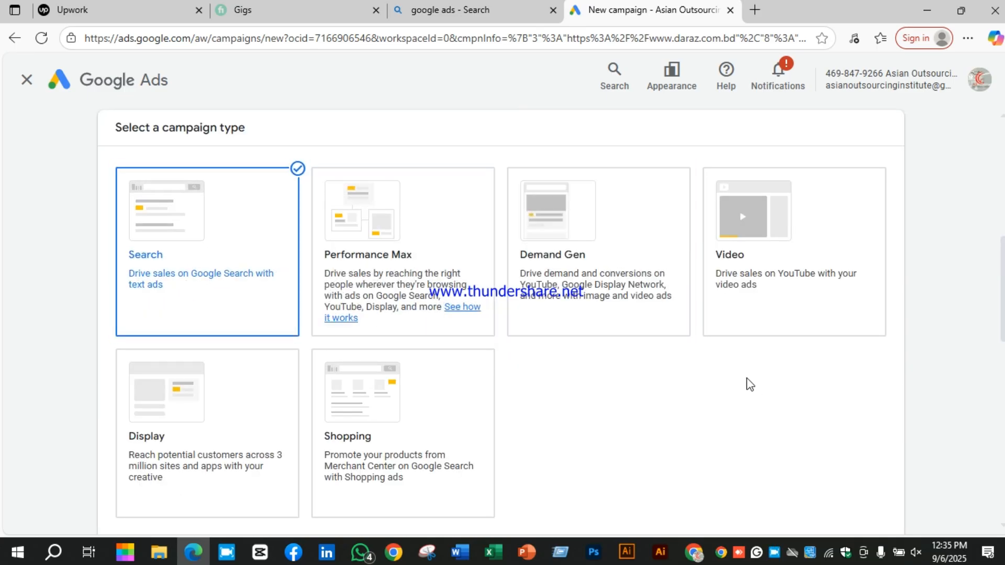
{"action": "left_click", "coordinate": [693, 552]}
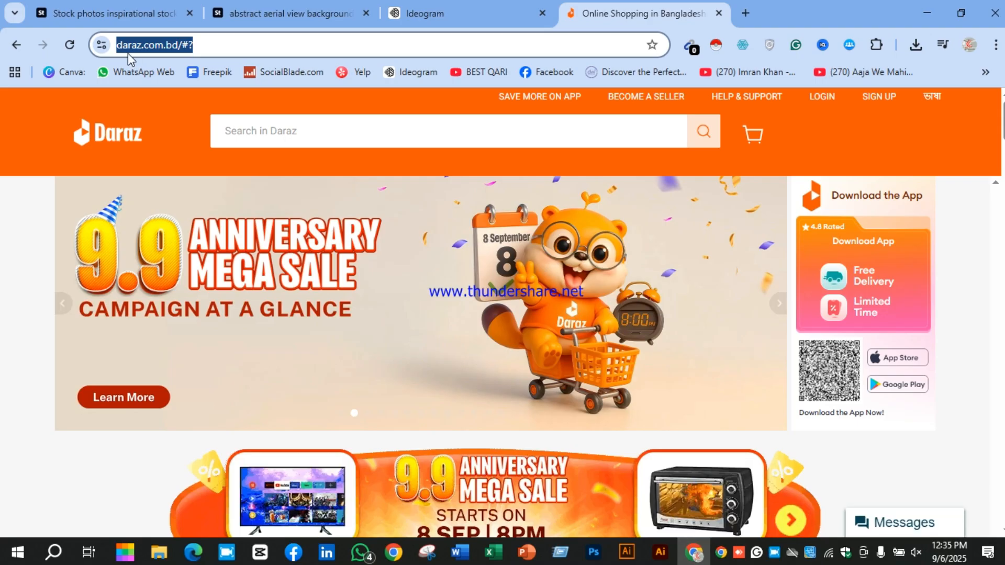
{"action": "left_click", "coordinate": [745, 13]}
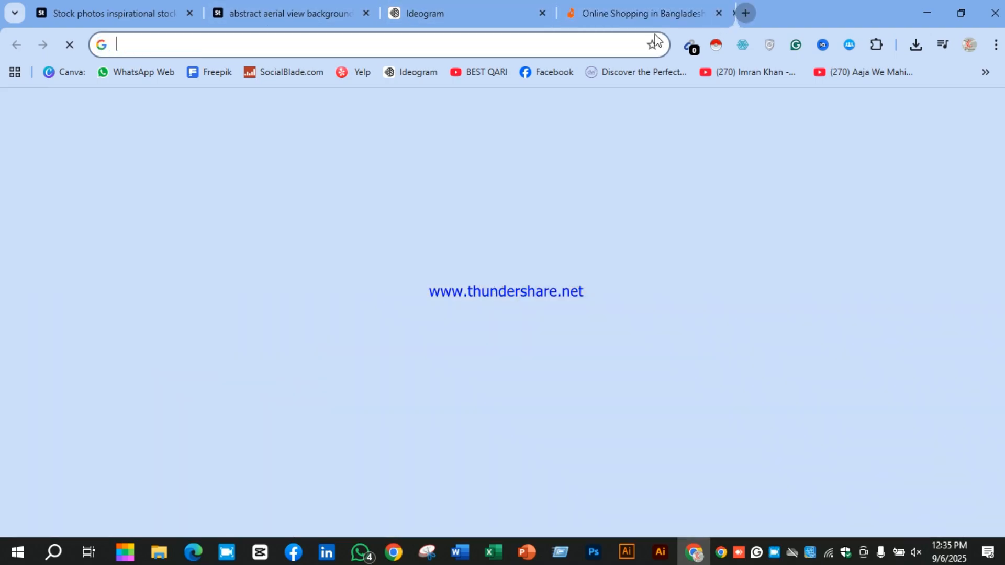
{"action": "left_click", "coordinate": [611, 44]}
{"action": "type", "text": "daraz"}
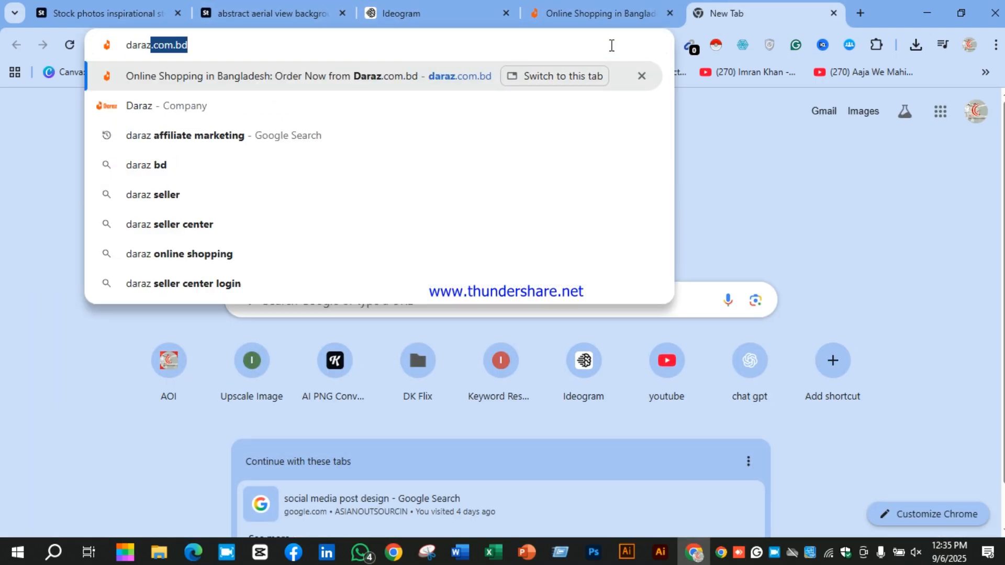
{"action": "left_click", "coordinate": [567, 176]}
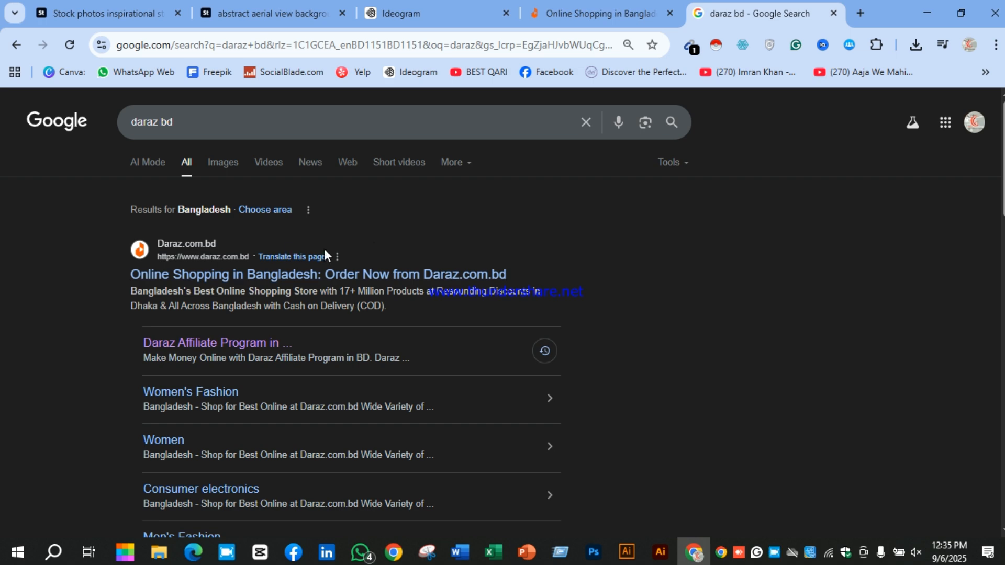
{"action": "left_click", "coordinate": [193, 552]}
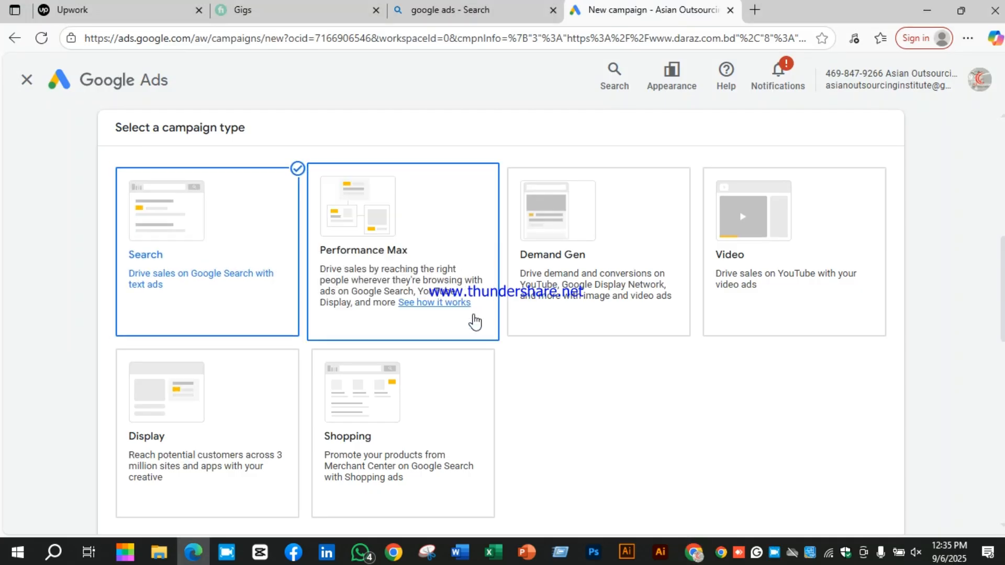
Enable Website visits as the way to reach the sales goal.
{"action": "scroll", "coordinate": [567, 348], "scroll_direction": "down", "scroll_amount": 5}
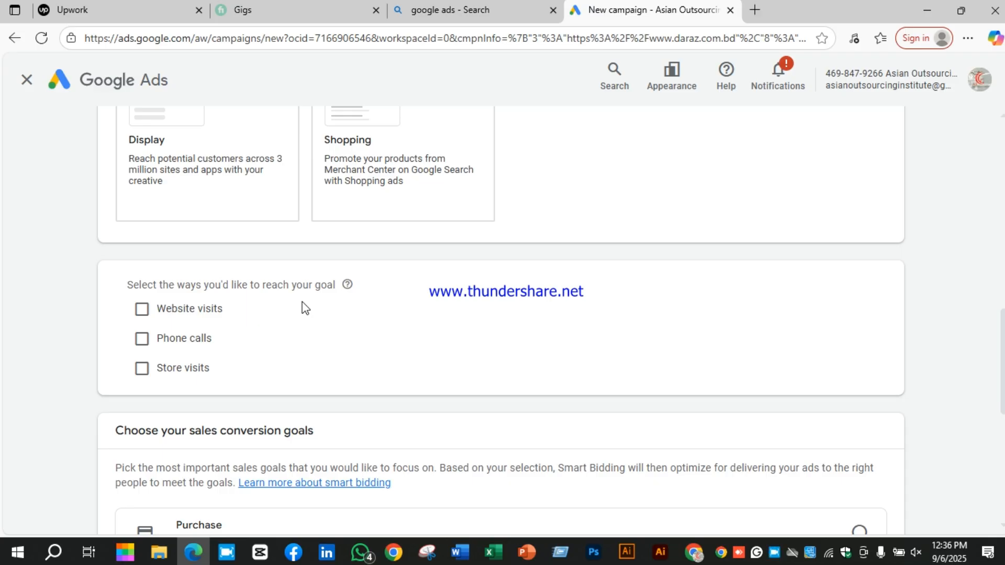
{"action": "left_click", "coordinate": [213, 313]}
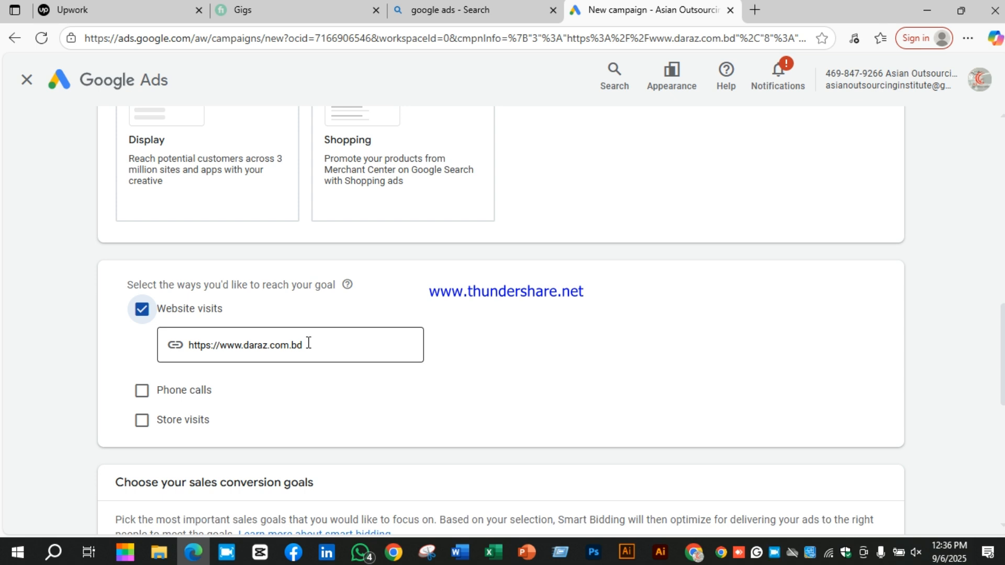
Try Phone calls and Store visits as additional ways to reach the goal, and clear both options again.
{"action": "left_click", "coordinate": [142, 391]}
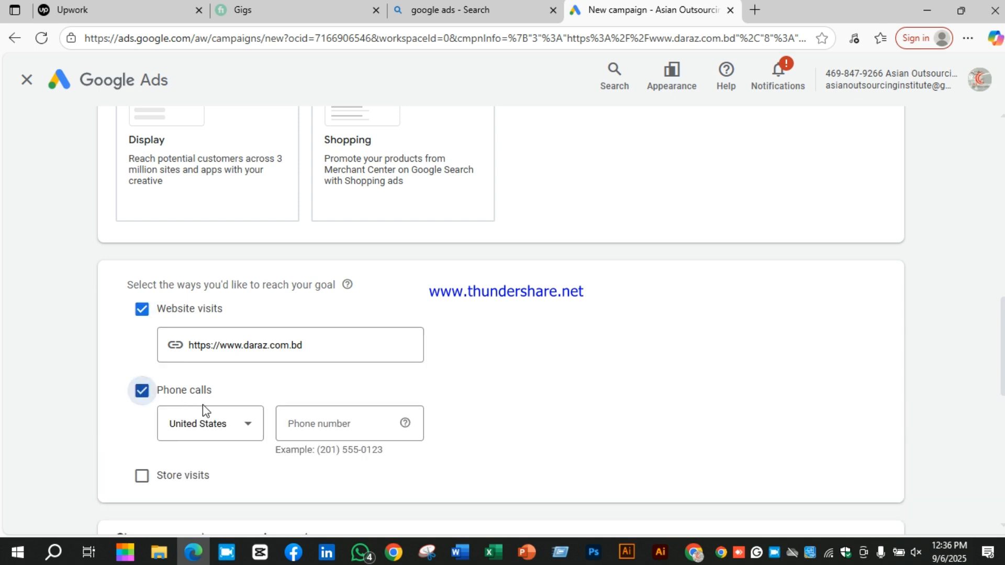
{"action": "left_click", "coordinate": [141, 393]}
{"action": "left_click", "coordinate": [142, 417]}
{"action": "scroll", "coordinate": [419, 414], "scroll_direction": "down", "scroll_amount": 1}
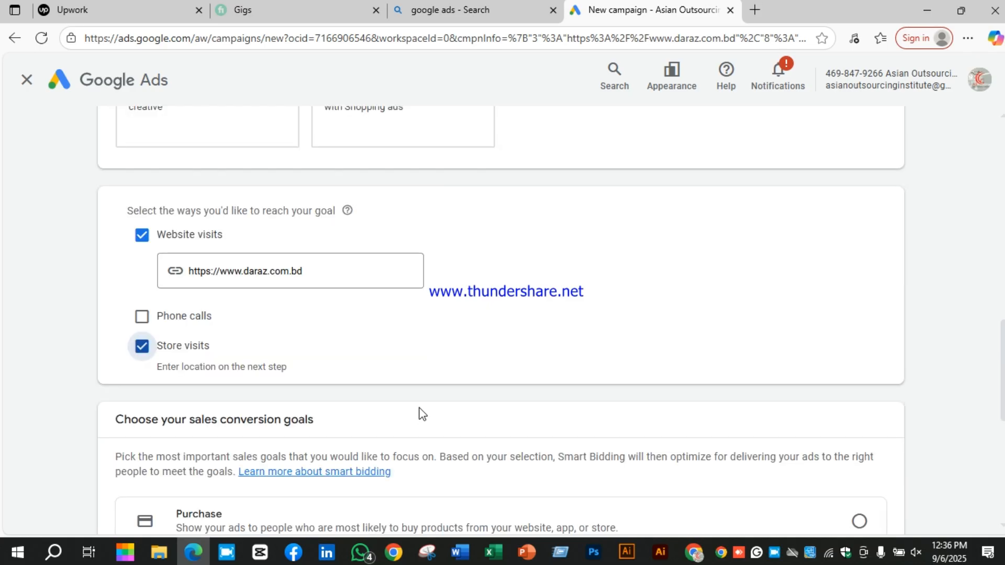
{"action": "scroll", "coordinate": [259, 366], "scroll_direction": "down", "scroll_amount": 2}
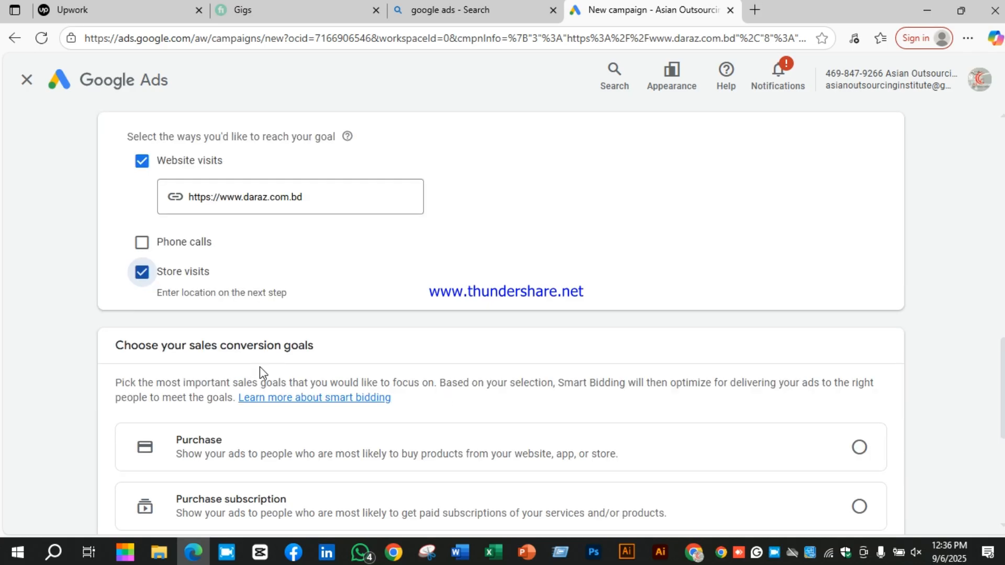
{"action": "scroll", "coordinate": [258, 336], "scroll_direction": "up", "scroll_amount": 1}
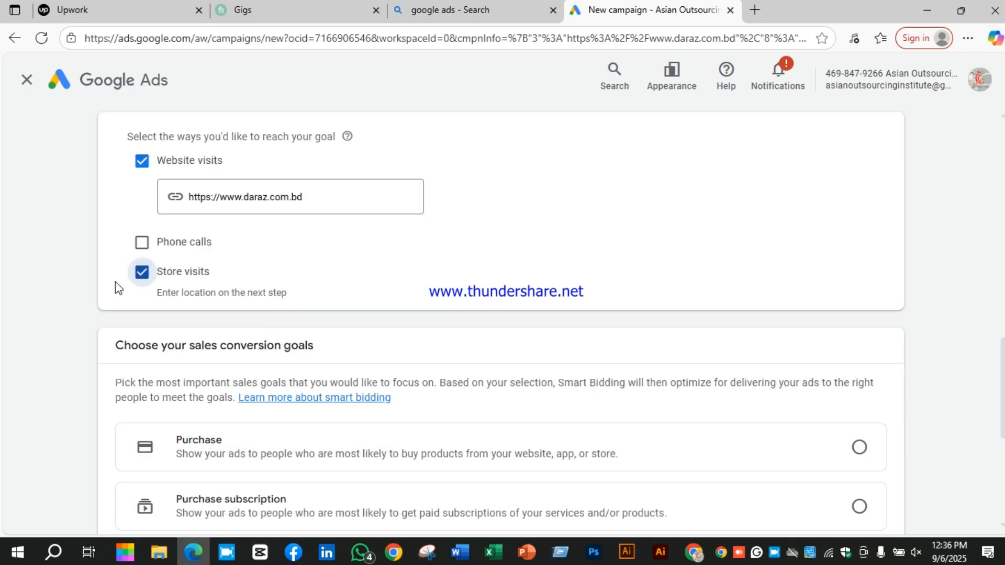
{"action": "left_click", "coordinate": [148, 277]}
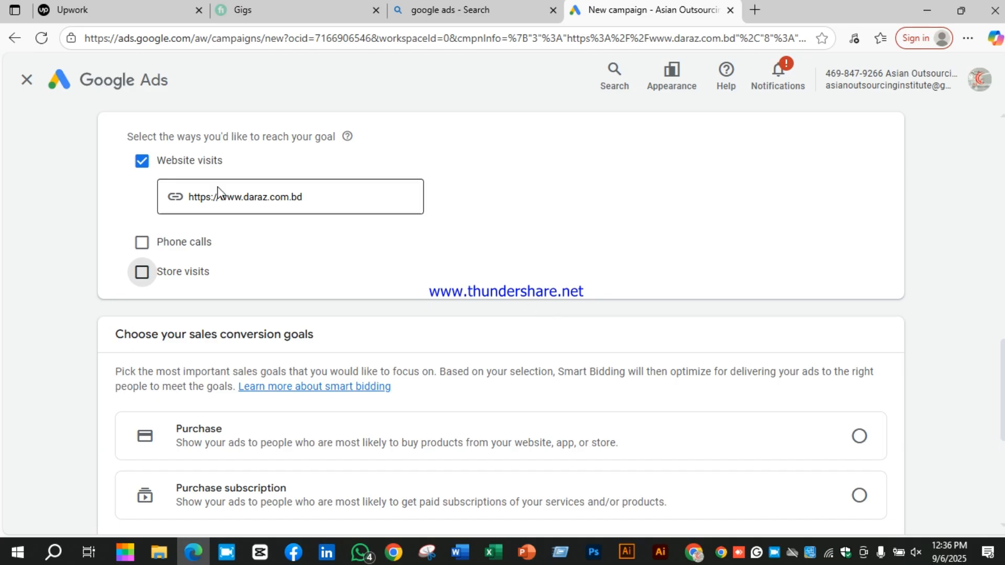
{"action": "scroll", "coordinate": [412, 280], "scroll_direction": "down", "scroll_amount": 1}
{"action": "scroll", "coordinate": [413, 280], "scroll_direction": "up", "scroll_amount": 1}
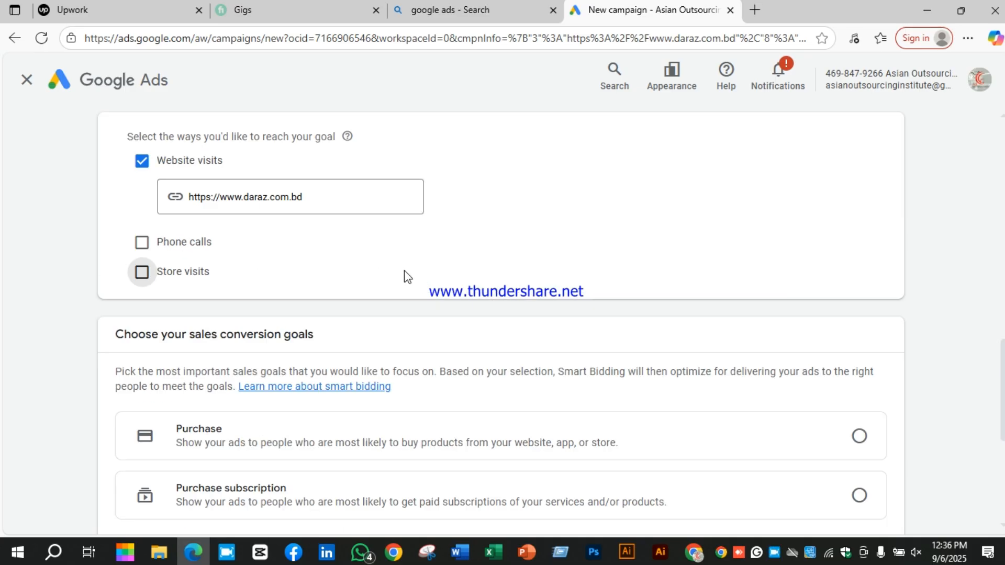
{"action": "scroll", "coordinate": [403, 275], "scroll_direction": "down", "scroll_amount": 2}
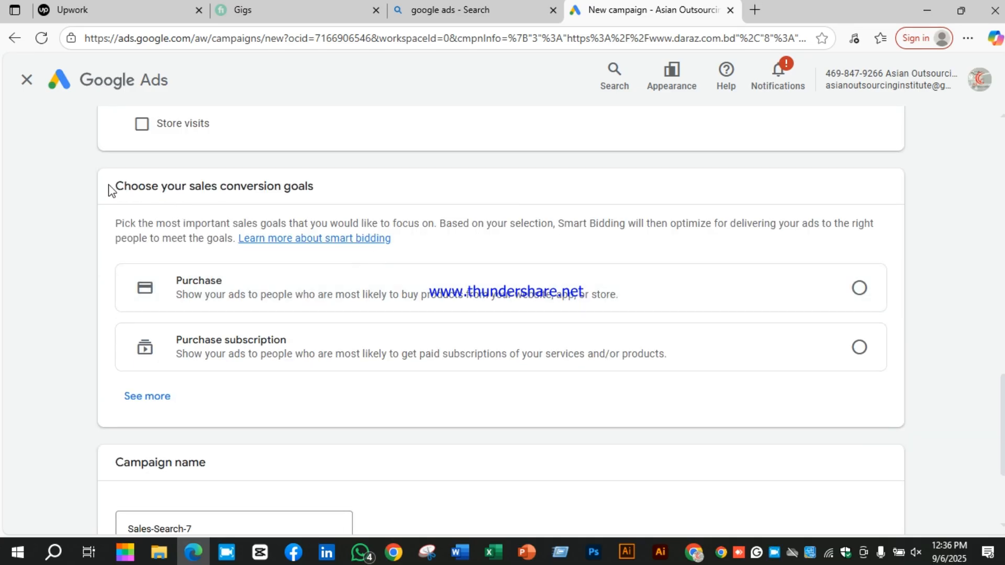
{"action": "left_click_drag", "start_coordinate": [107, 187], "coordinate": [337, 197]}
{"action": "left_click", "coordinate": [373, 202]}
Switch to Chrome and open Ideogram's upgrade page to examine the personal subscription plans and their features.
{"action": "left_click", "coordinate": [693, 552]}
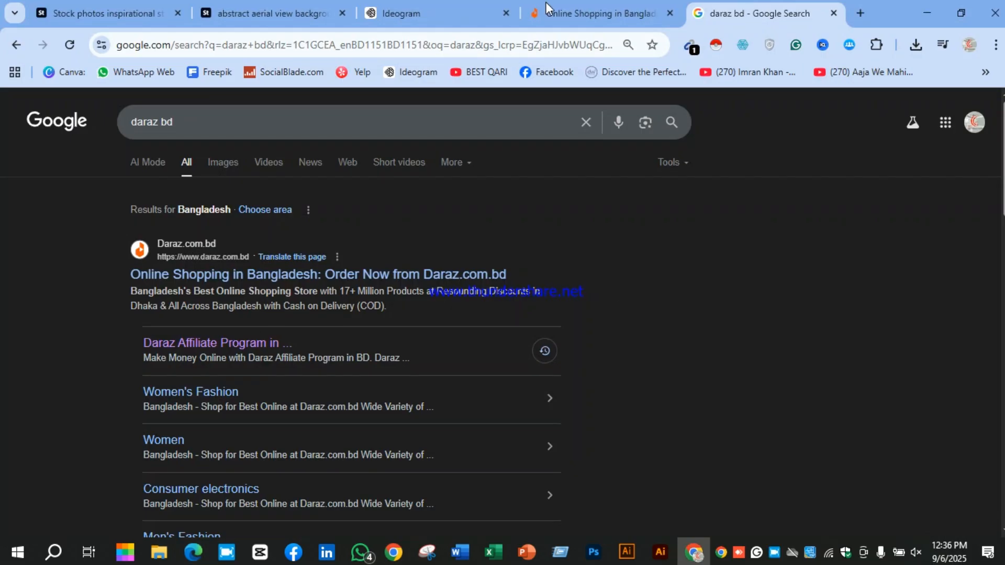
{"action": "left_click", "coordinate": [467, 5]}
{"action": "left_click", "coordinate": [168, 174]}
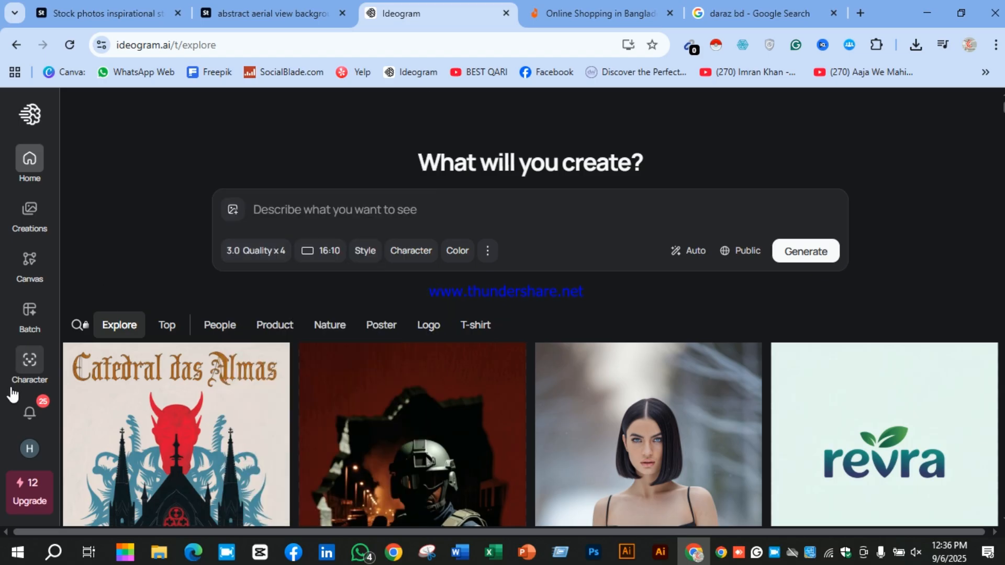
{"action": "left_click", "coordinate": [23, 489]}
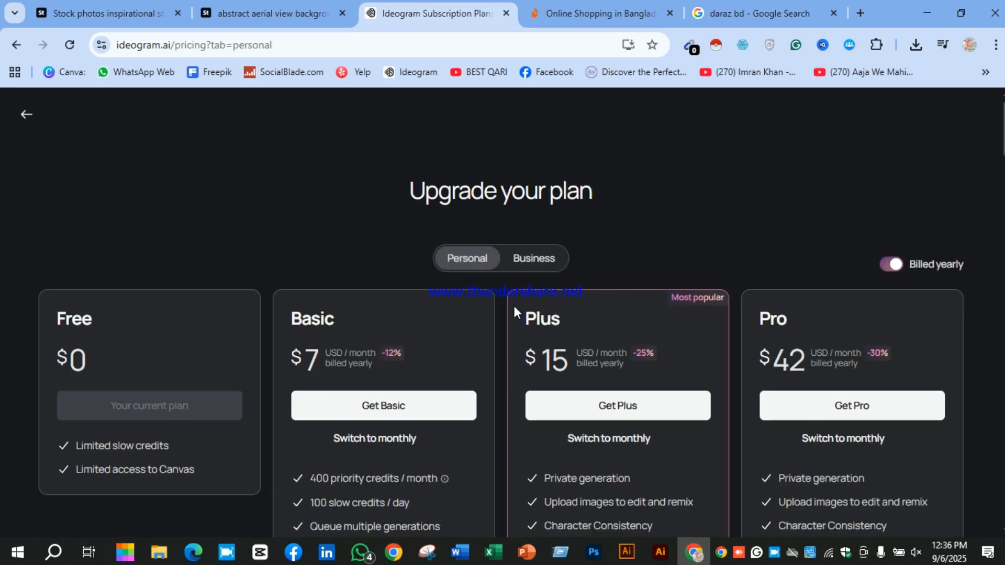
{"action": "scroll", "coordinate": [904, 216], "scroll_direction": "down", "scroll_amount": 3}
{"action": "scroll", "coordinate": [902, 215], "scroll_direction": "down", "scroll_amount": 2}
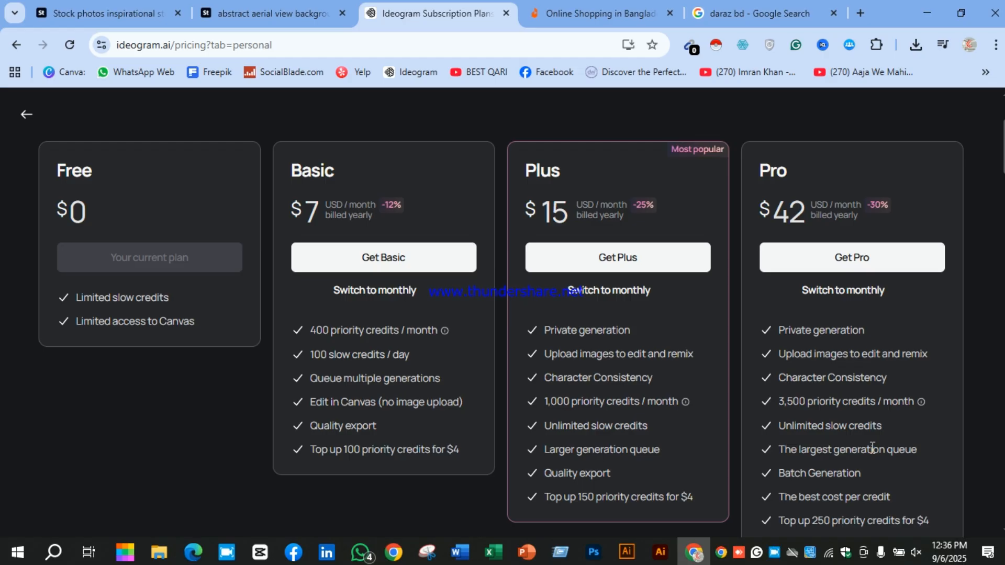
Examine the flash sale products and categories on the Daraz homepage, and return to Google Ads in Edge.
{"action": "left_click", "coordinate": [601, 13]}
{"action": "scroll", "coordinate": [470, 307], "scroll_direction": "down", "scroll_amount": 5}
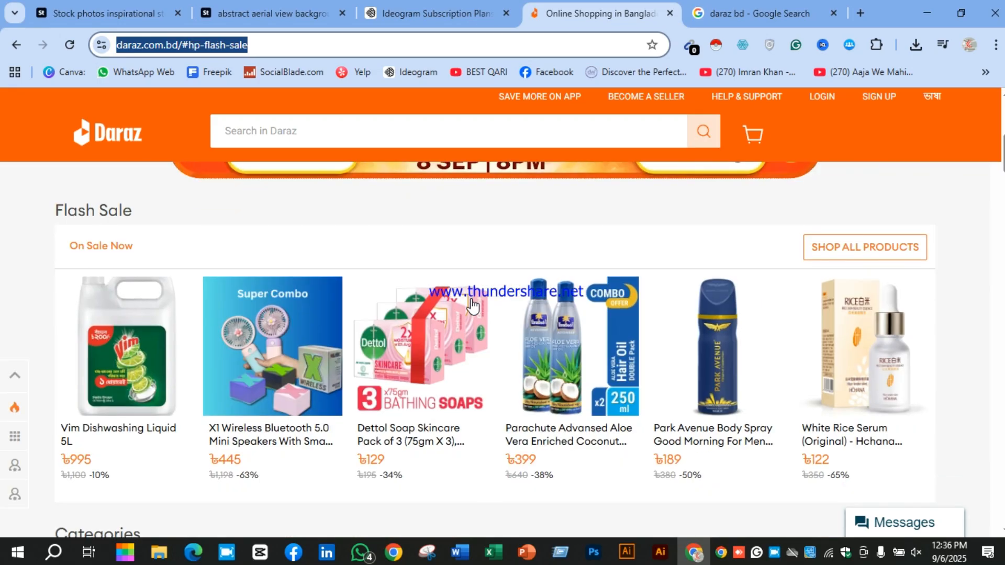
{"action": "scroll", "coordinate": [471, 303], "scroll_direction": "down", "scroll_amount": 3}
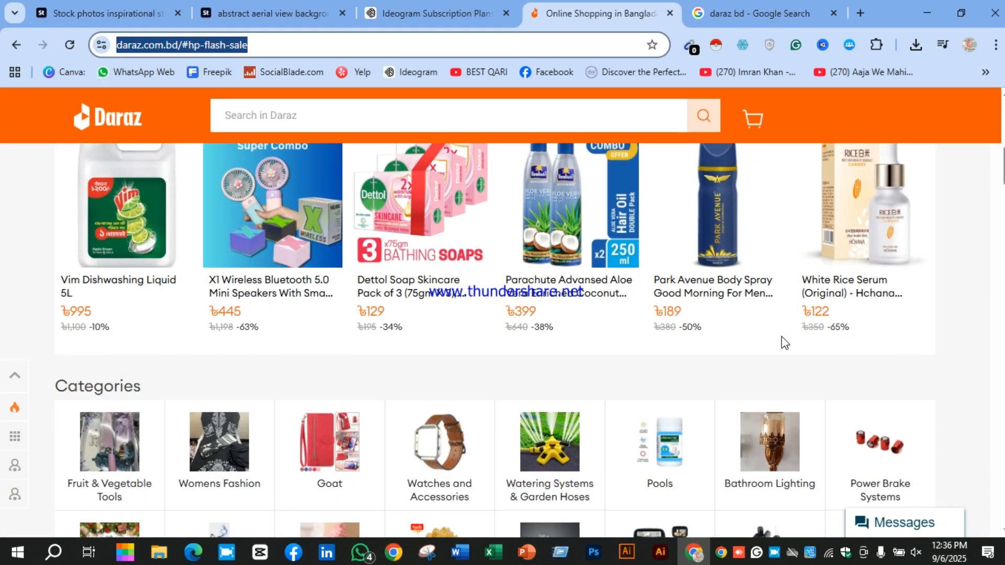
{"action": "left_click", "coordinate": [435, 13]}
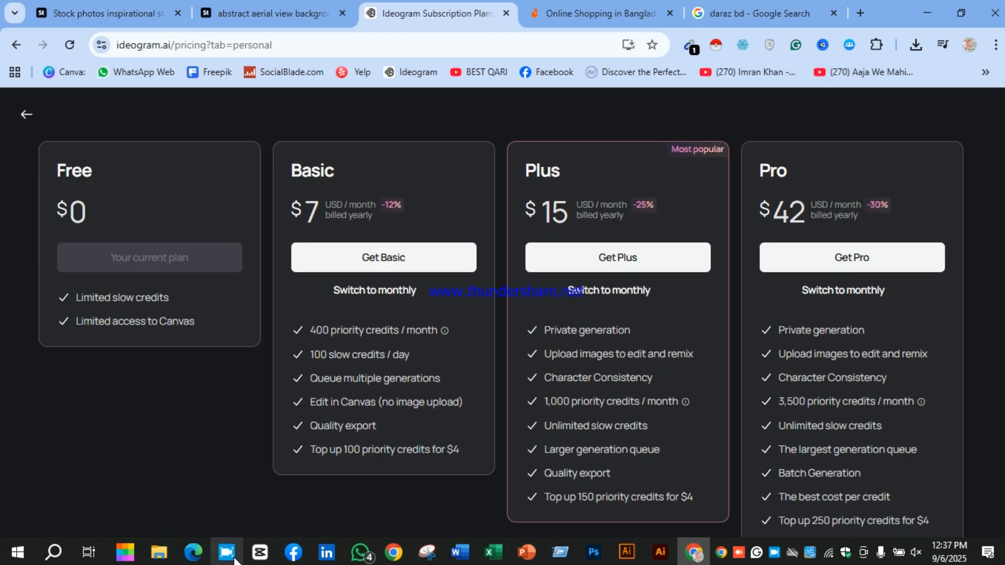
{"action": "left_click", "coordinate": [193, 552]}
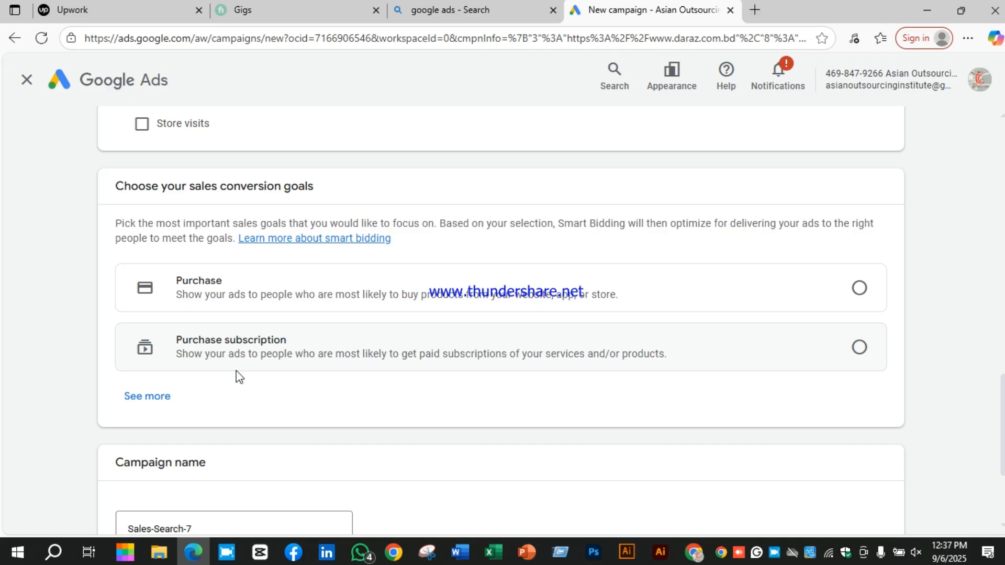
Expand the full list of sales conversion goals and choose Purchase.
{"action": "left_click", "coordinate": [155, 398]}
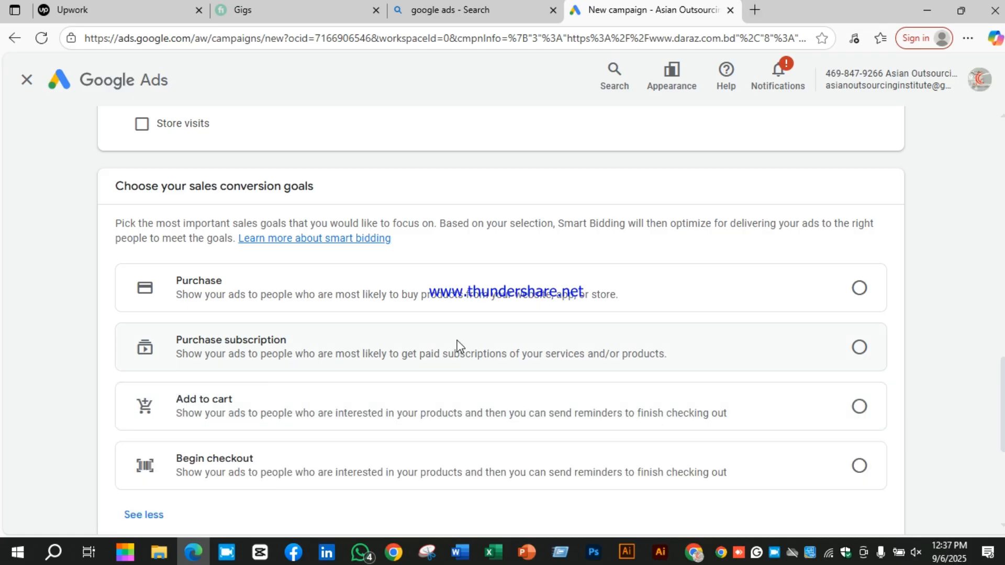
{"action": "scroll", "coordinate": [492, 335], "scroll_direction": "down", "scroll_amount": 1}
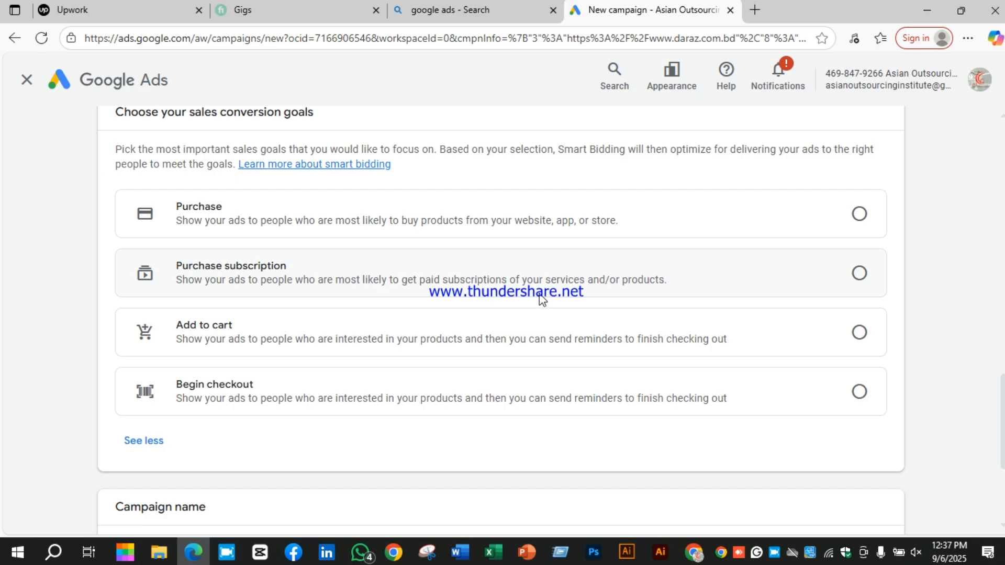
{"action": "scroll", "coordinate": [541, 298], "scroll_direction": "down", "scroll_amount": 1}
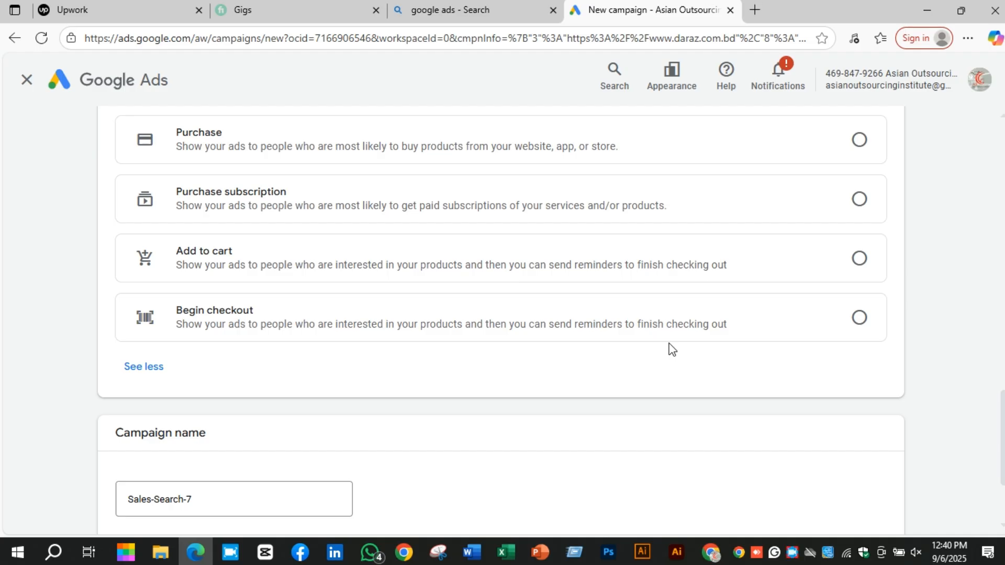
{"action": "left_click", "coordinate": [442, 141]}
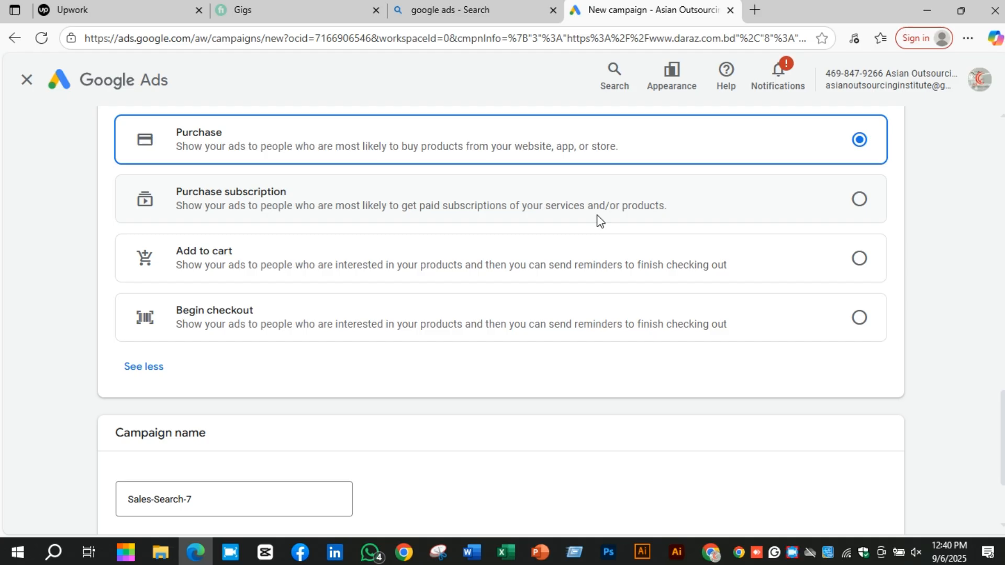
Name the campaign "daraz bd purchase ad" and continue to the bidding settings.
{"action": "scroll", "coordinate": [601, 238], "scroll_direction": "down", "scroll_amount": 3}
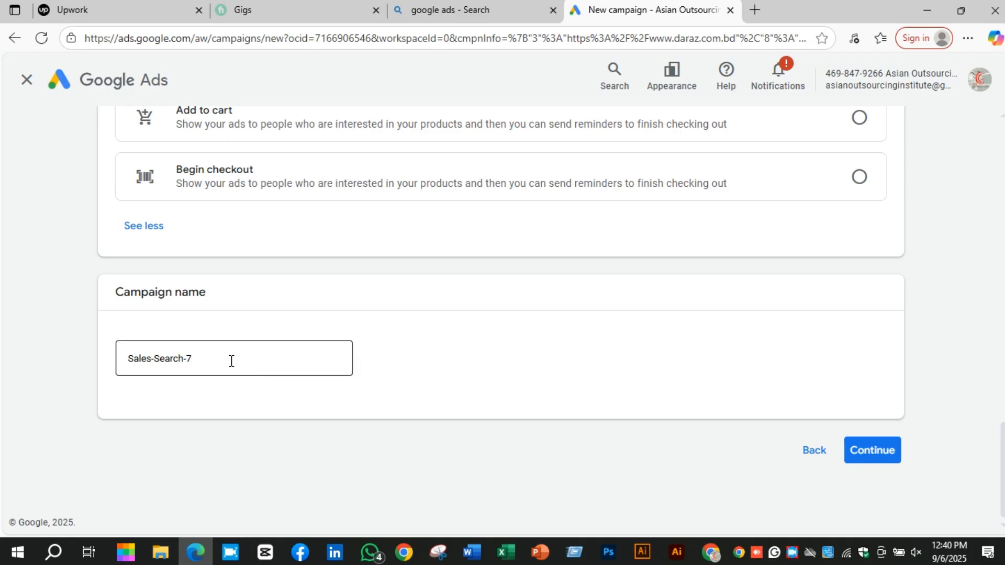
{"action": "left_click_drag", "start_coordinate": [209, 359], "coordinate": [116, 370]}
{"action": "type", "text": "daraz "}
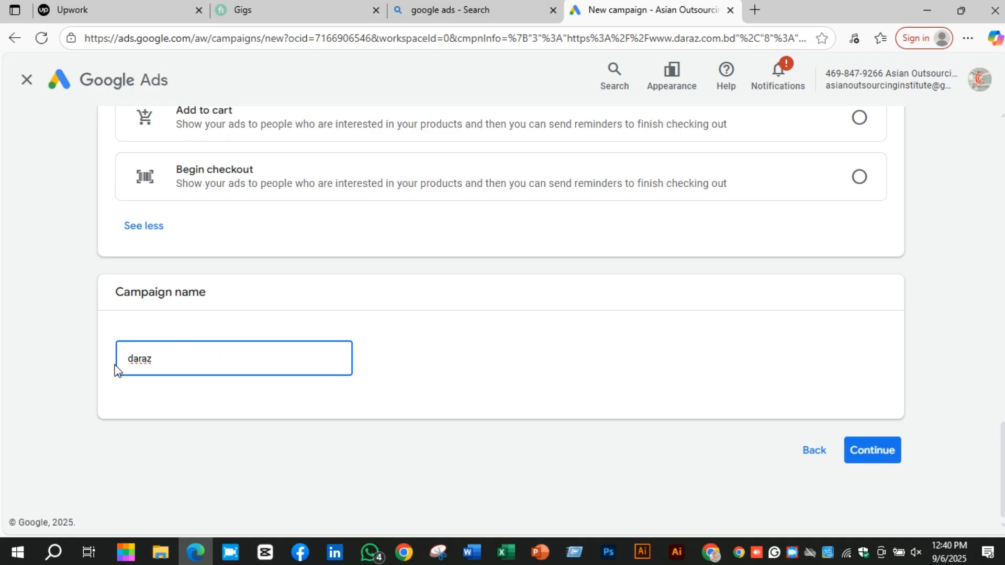
{"action": "type", "text": "bd purchase ad"}
{"action": "left_click", "coordinate": [132, 361]}
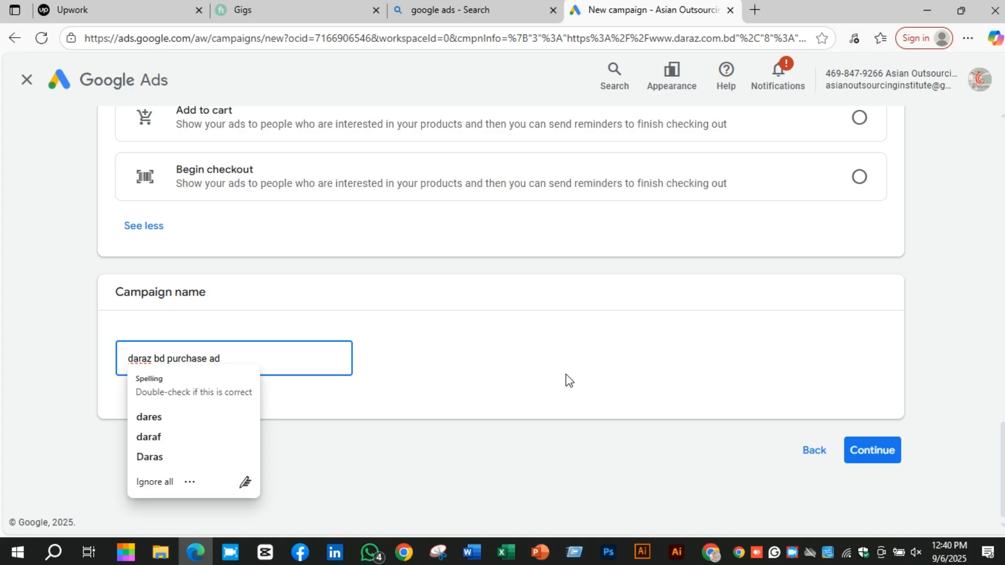
{"action": "scroll", "coordinate": [587, 372], "scroll_direction": "up", "scroll_amount": 7}
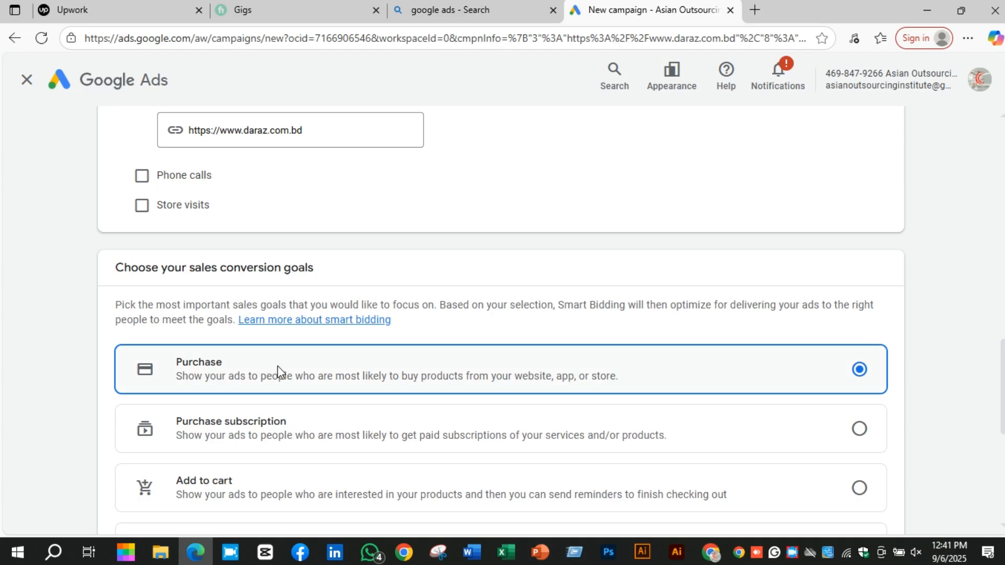
{"action": "scroll", "coordinate": [277, 366], "scroll_direction": "down", "scroll_amount": 7}
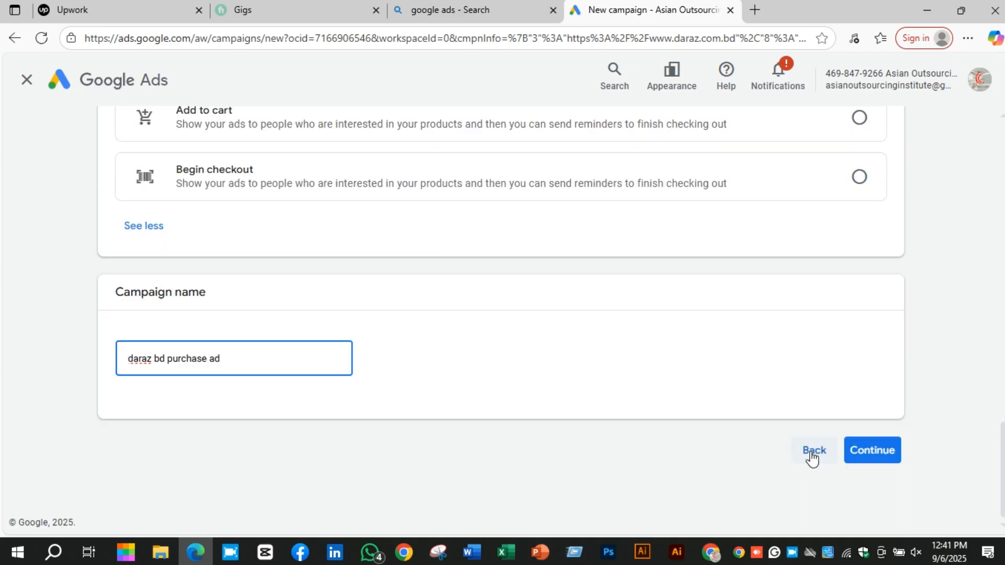
{"action": "left_click", "coordinate": [868, 453]}
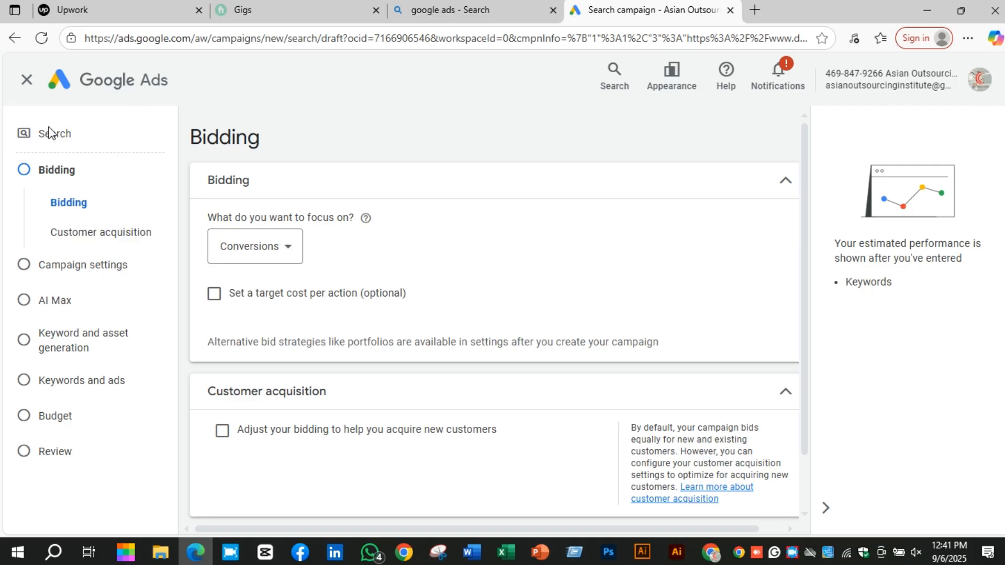
{"action": "left_click_drag", "start_coordinate": [83, 133], "coordinate": [38, 135]}
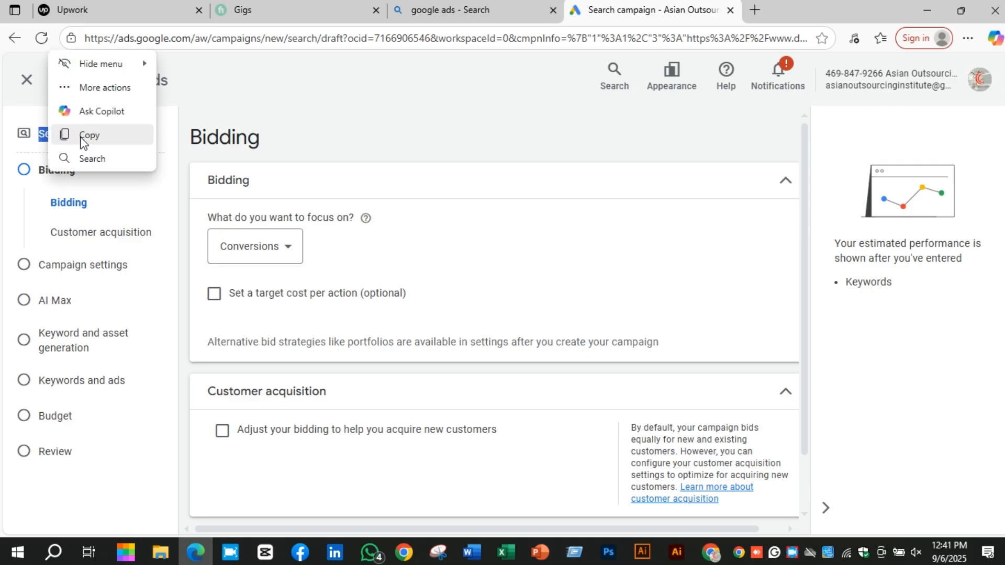
{"action": "left_click", "coordinate": [122, 138]}
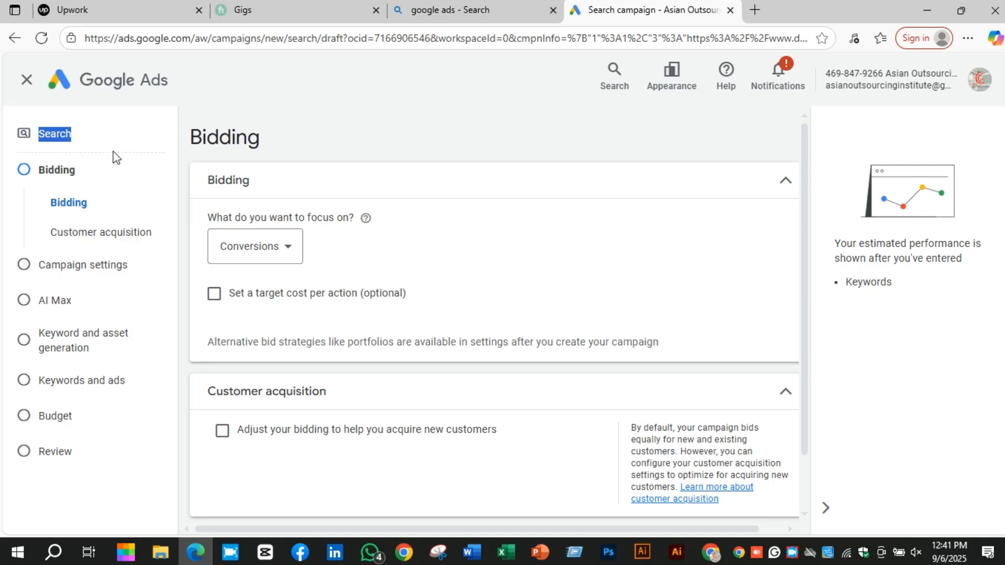
{"action": "left_click", "coordinate": [93, 140]}
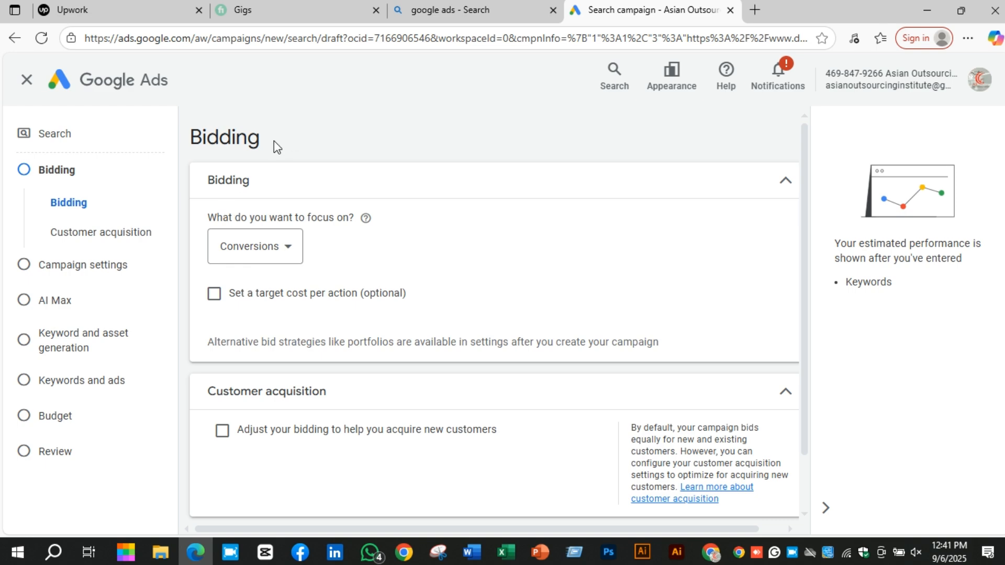
{"action": "left_click_drag", "start_coordinate": [266, 145], "coordinate": [189, 139]}
{"action": "key", "text": "ctrl+shift+Tab"}
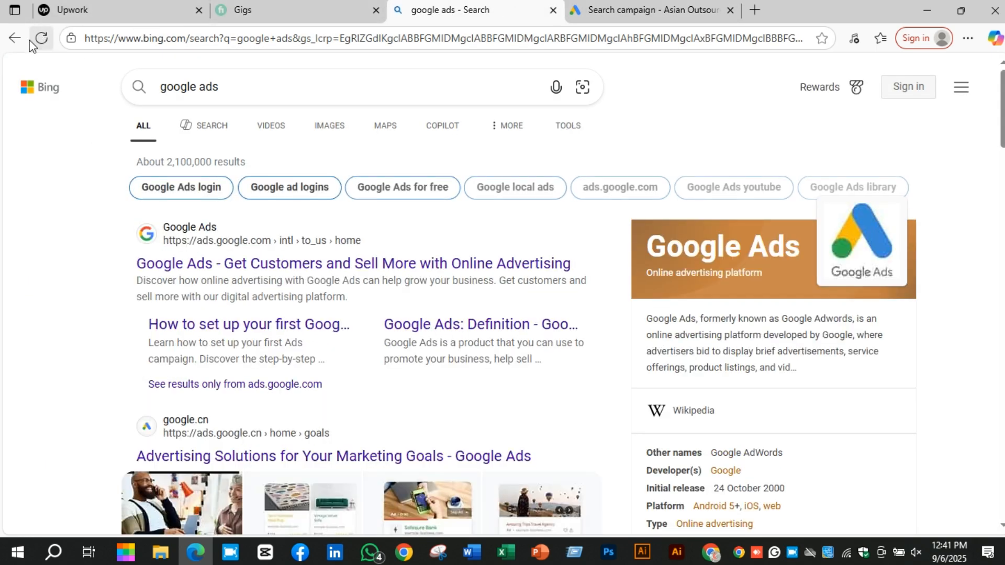
{"action": "left_click", "coordinate": [15, 46]}
{"action": "left_click", "coordinate": [582, 4]}
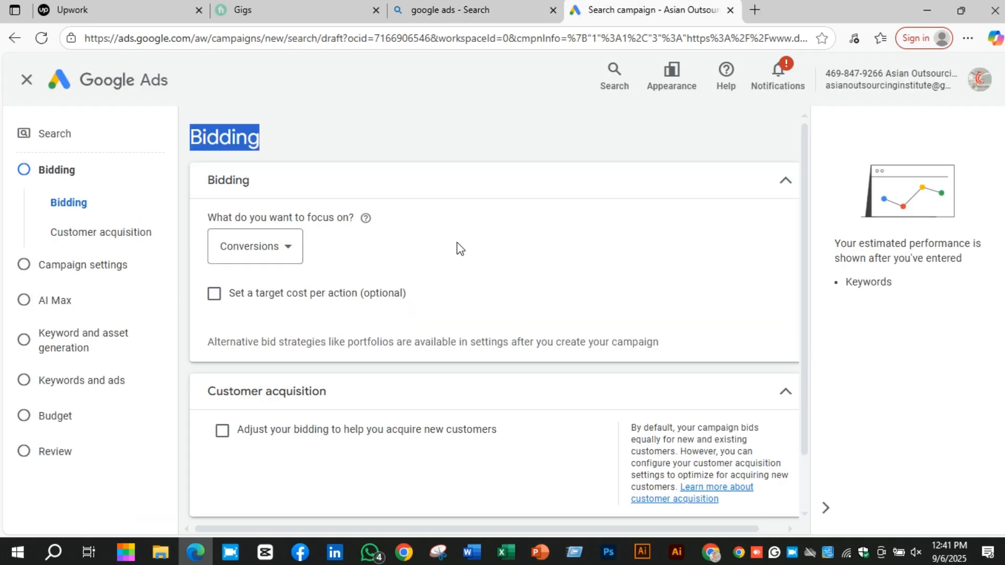
Open the choices for the bidding focus and view the explanation of Impression share.
{"action": "scroll", "coordinate": [458, 246], "scroll_direction": "down", "scroll_amount": 1}
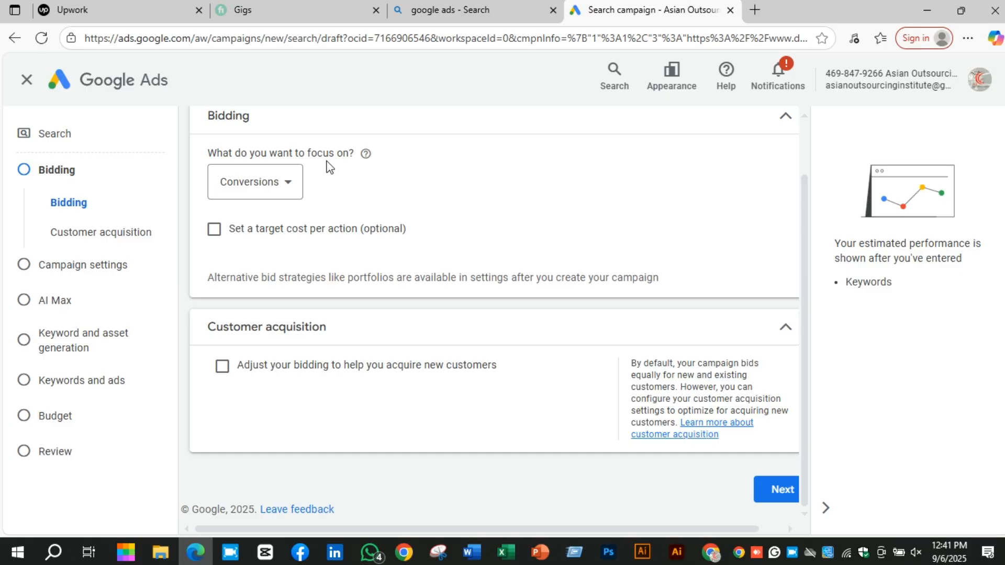
{"action": "left_click", "coordinate": [284, 189]}
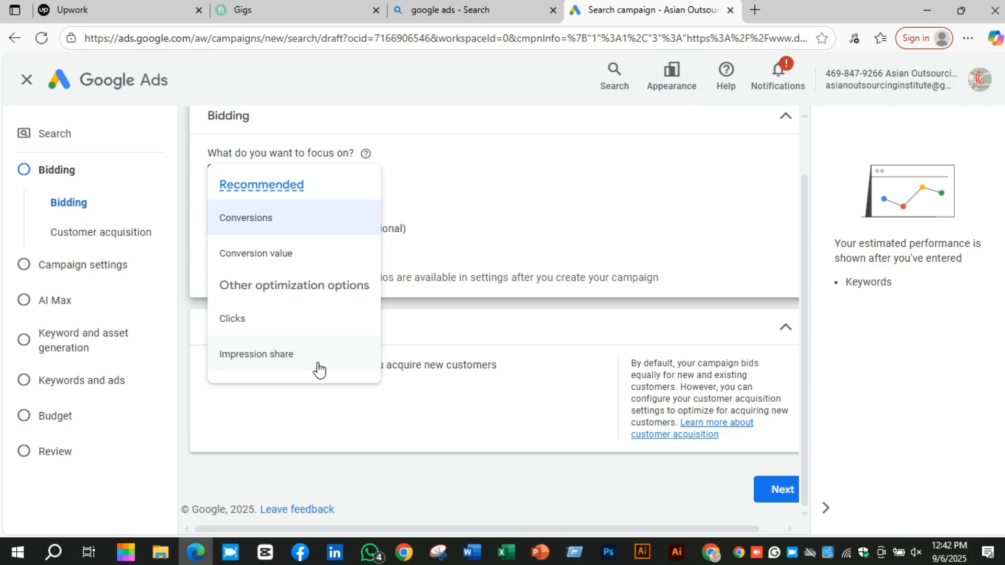
{"action": "mouse_move", "coordinate": [321, 360]}
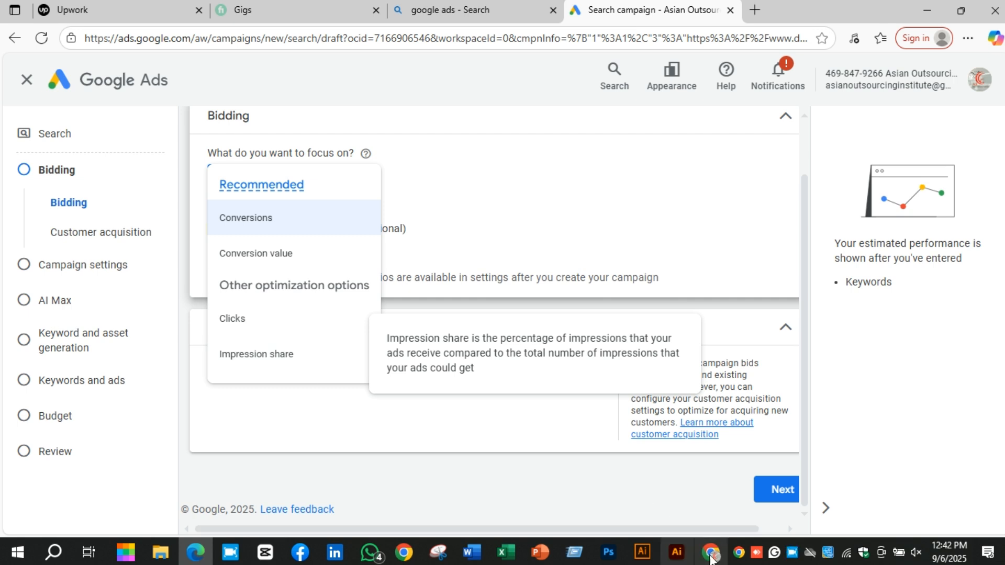
Switch to Chrome, examine the Google search results for "daraz bd", and return to the bidding settings in Edge.
{"action": "key", "text": "alt+Tab"}
{"action": "left_click", "coordinate": [615, 5]}
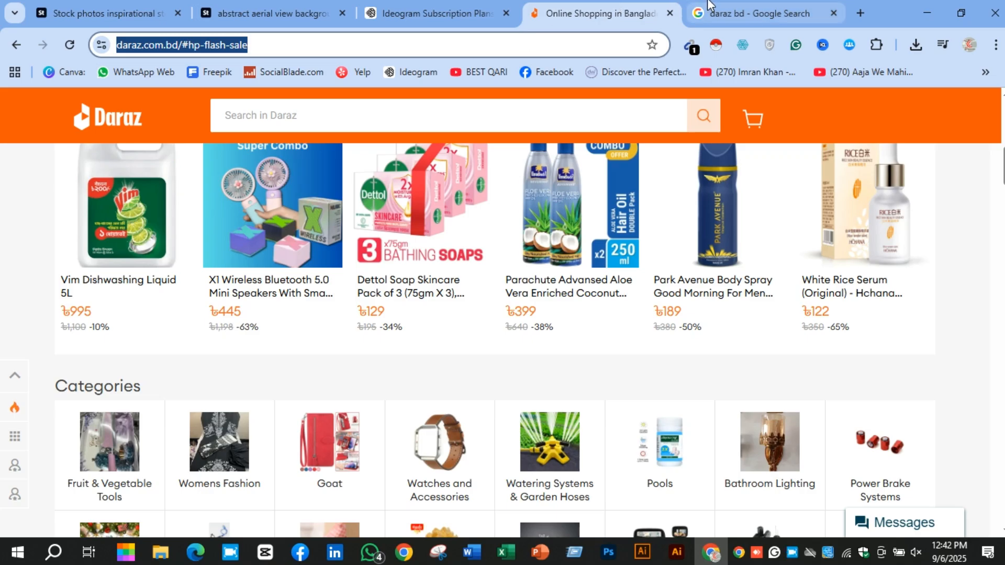
{"action": "left_click", "coordinate": [759, 13]}
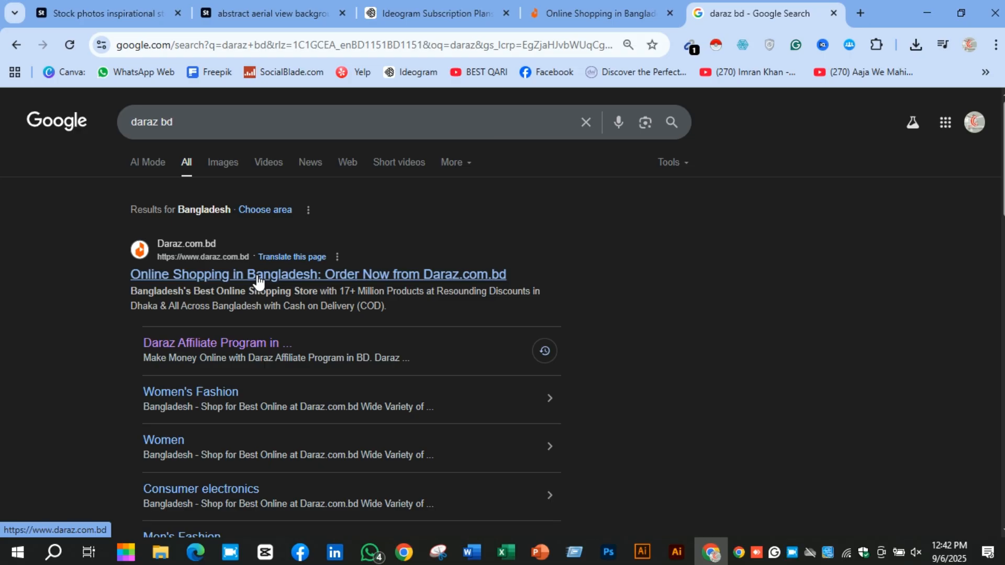
{"action": "scroll", "coordinate": [608, 318], "scroll_direction": "down", "scroll_amount": 2}
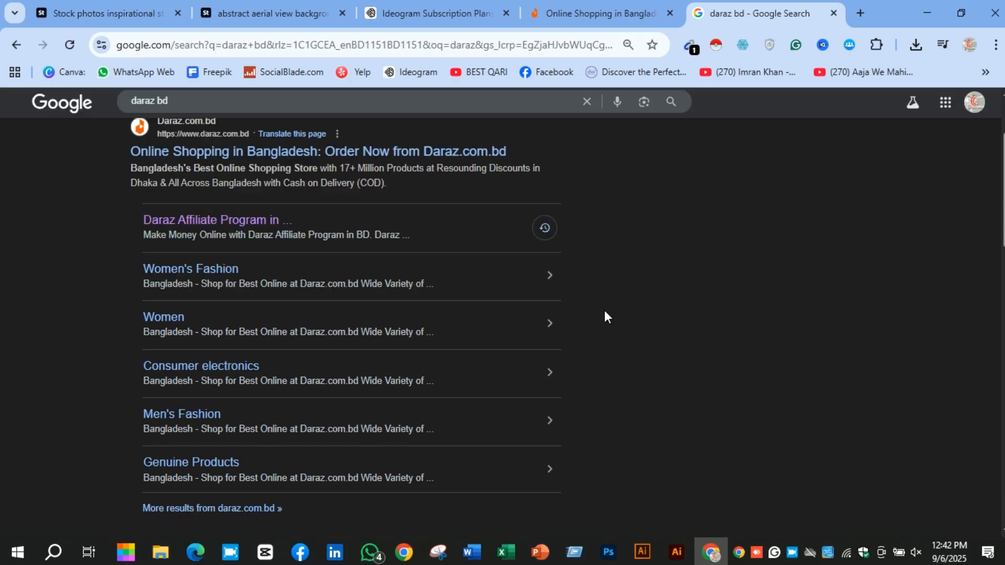
{"action": "scroll", "coordinate": [599, 301], "scroll_direction": "down", "scroll_amount": 5}
{"action": "scroll", "coordinate": [600, 301], "scroll_direction": "up", "scroll_amount": 8}
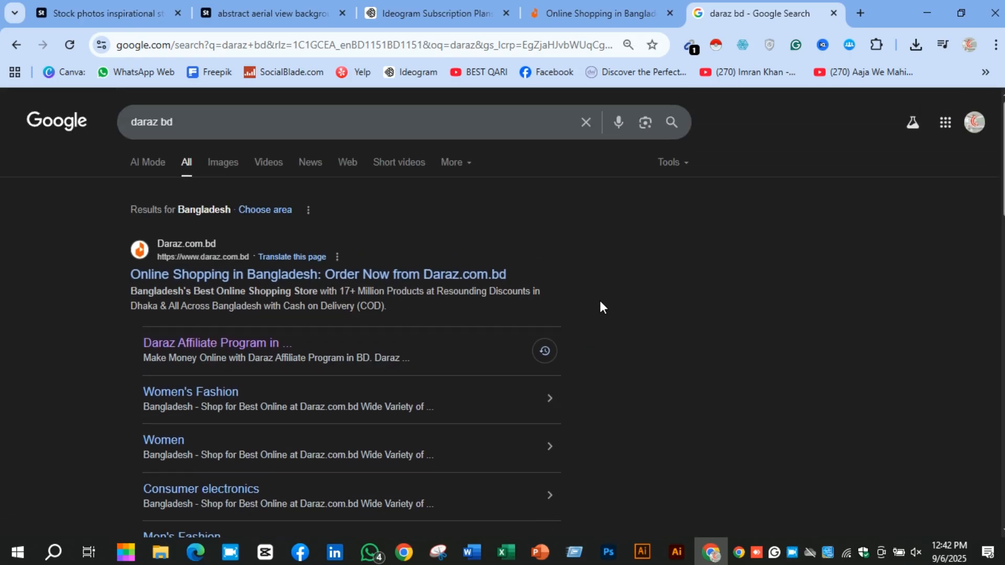
{"action": "scroll", "coordinate": [599, 301], "scroll_direction": "down", "scroll_amount": 10}
{"action": "scroll", "coordinate": [599, 301], "scroll_direction": "up", "scroll_amount": 6}
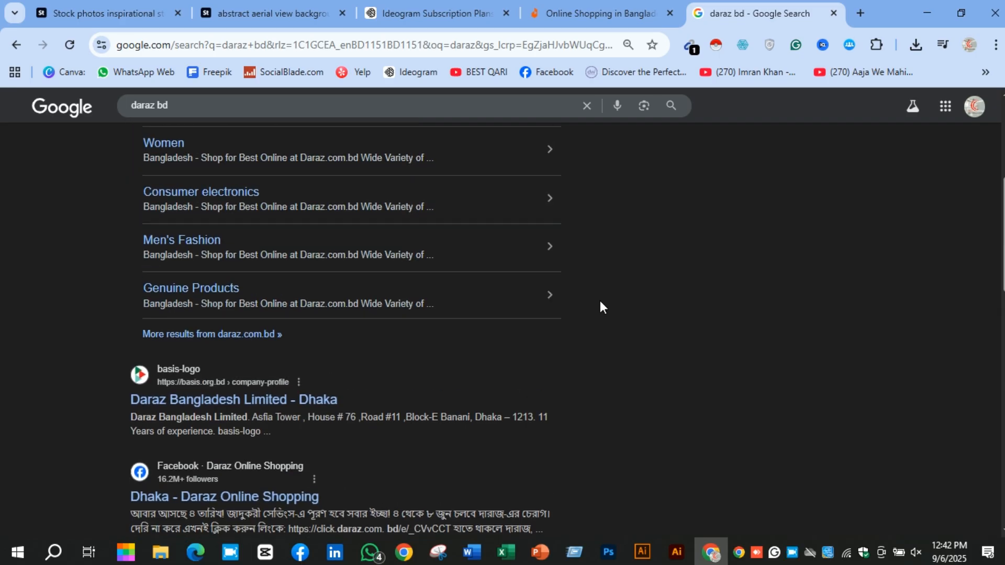
{"action": "scroll", "coordinate": [600, 307], "scroll_direction": "down", "scroll_amount": 6}
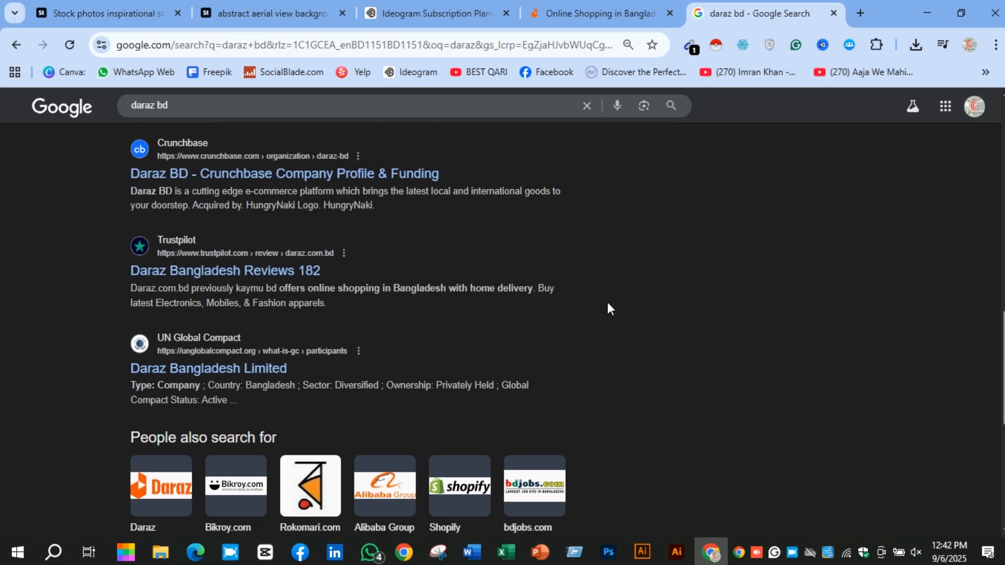
{"action": "scroll", "coordinate": [607, 305], "scroll_direction": "up", "scroll_amount": 4}
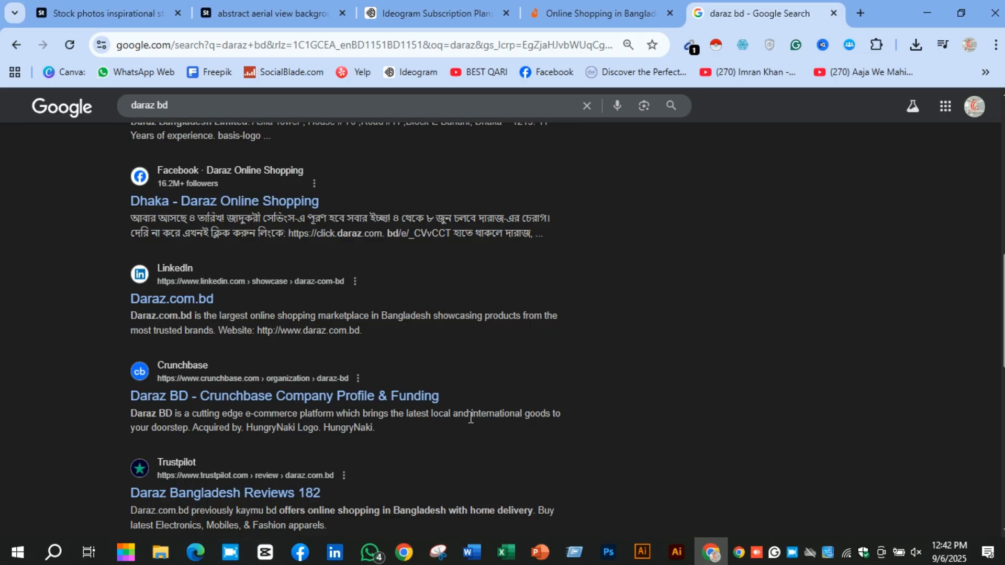
{"action": "left_click", "coordinate": [197, 554]}
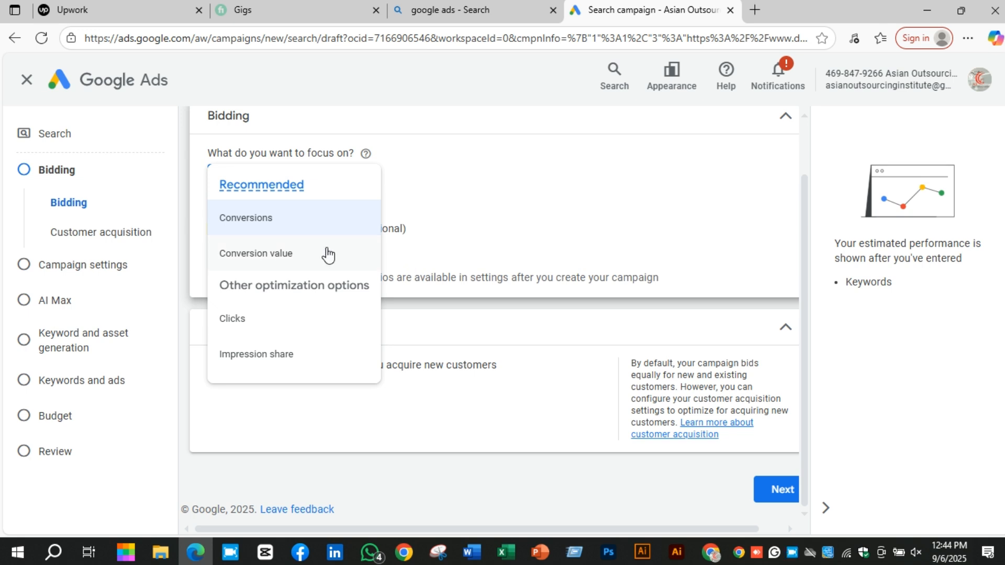
Set the bidding focus to Conversion value, and view the explanation of Impression share among the other choices.
{"action": "mouse_move", "coordinate": [328, 254]}
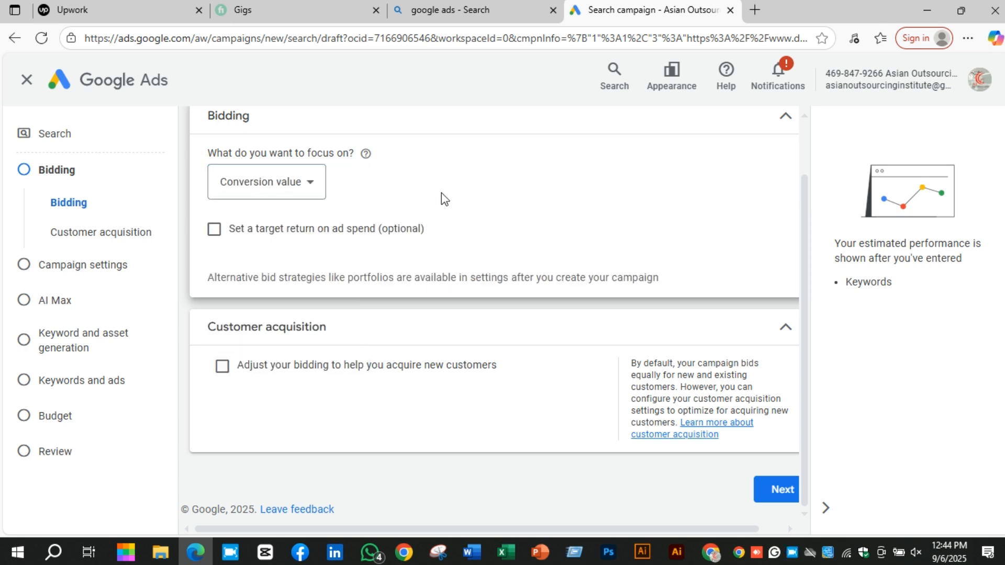
{"action": "left_click", "coordinate": [291, 182]}
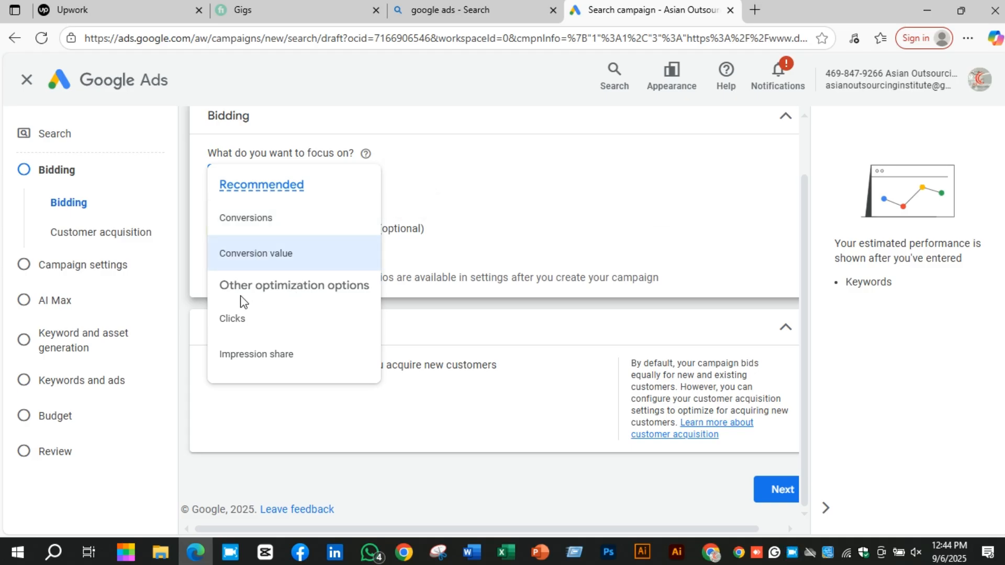
{"action": "mouse_move", "coordinate": [288, 361]}
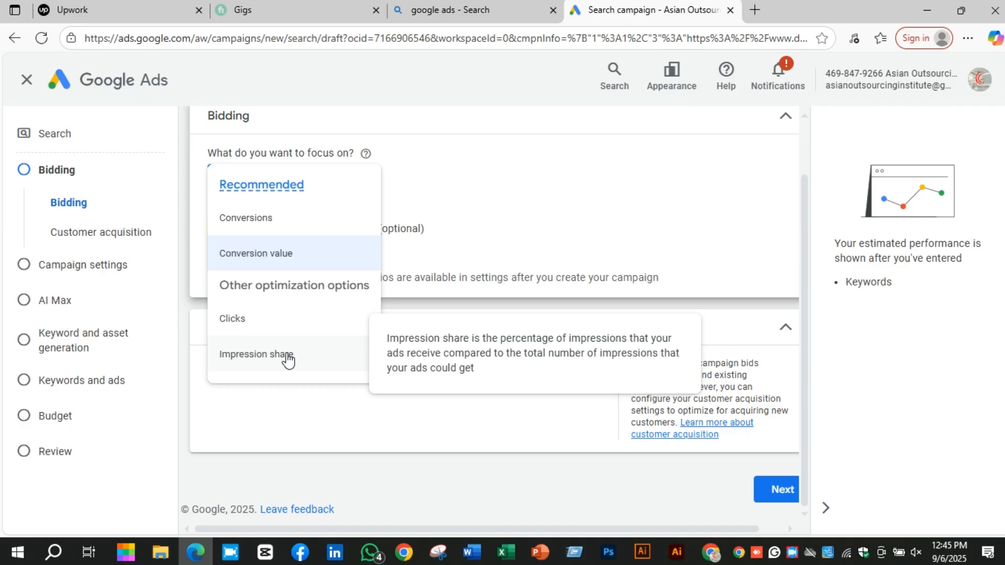
{"action": "left_click", "coordinate": [556, 254]}
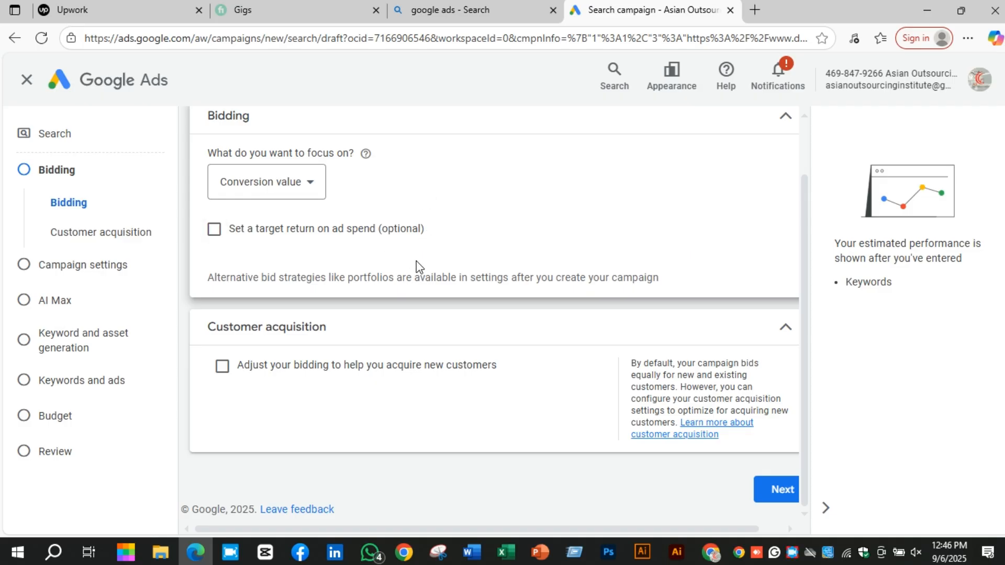
Collapse and reopen the Bidding and Customer acquisition sections to review their summaries and optional settings.
{"action": "left_click", "coordinate": [533, 320]}
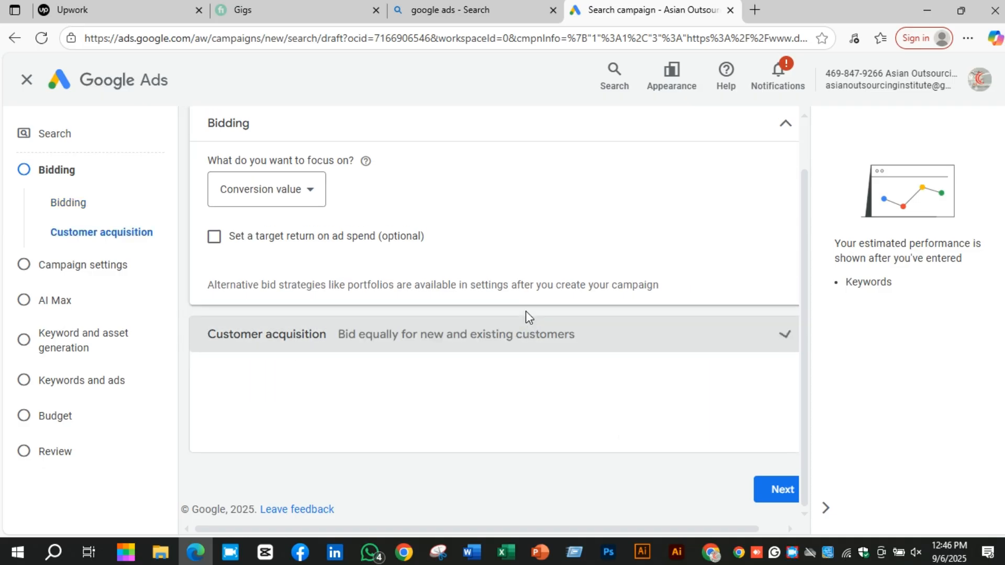
{"action": "left_click", "coordinate": [787, 183]}
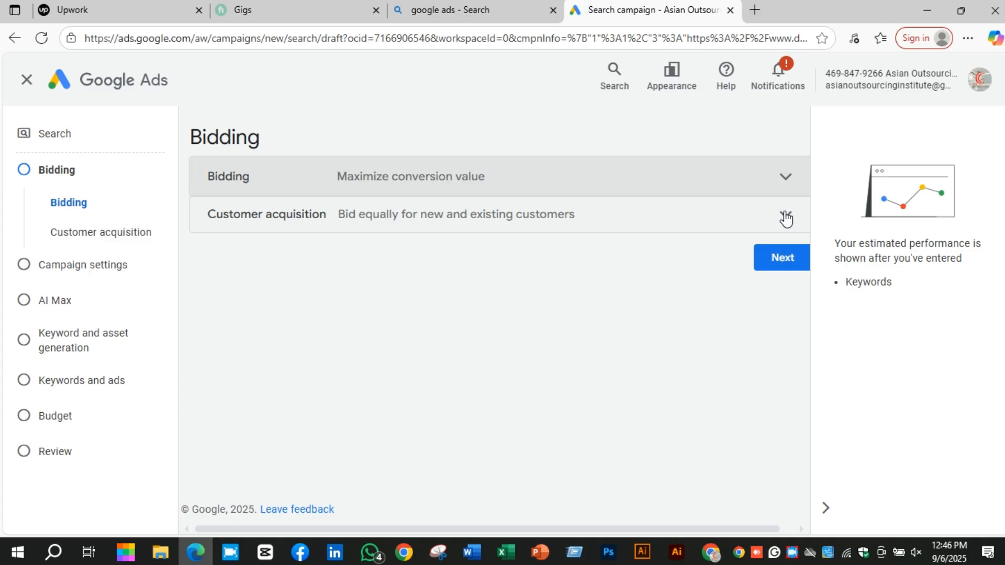
{"action": "left_click", "coordinate": [785, 217]}
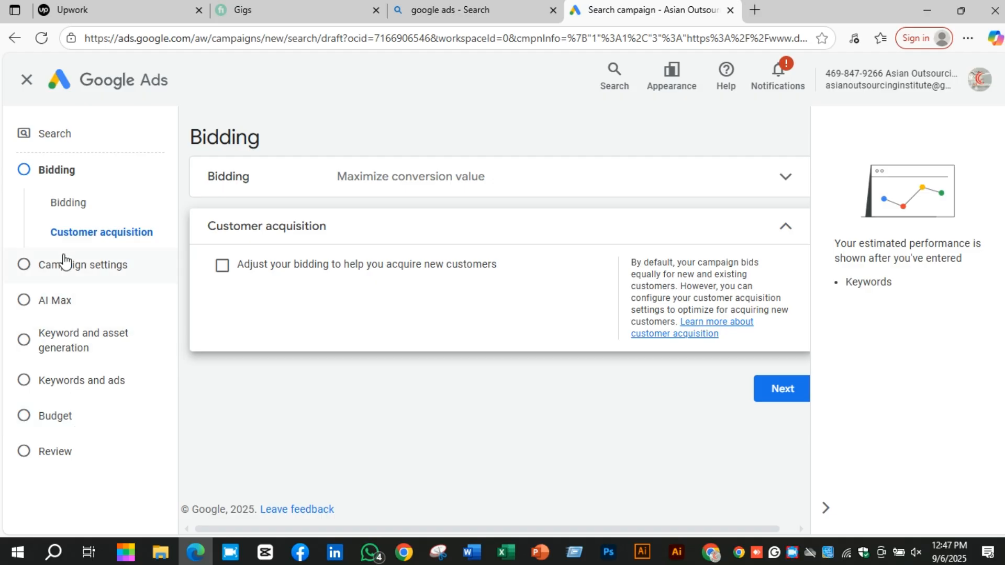
{"action": "left_click", "coordinate": [489, 174]}
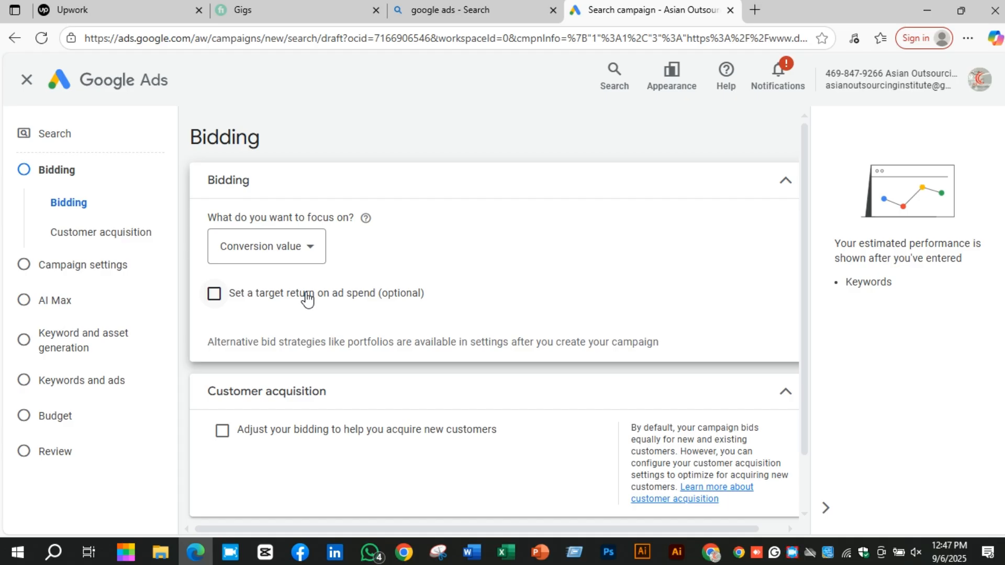
{"action": "left_click", "coordinate": [420, 198]}
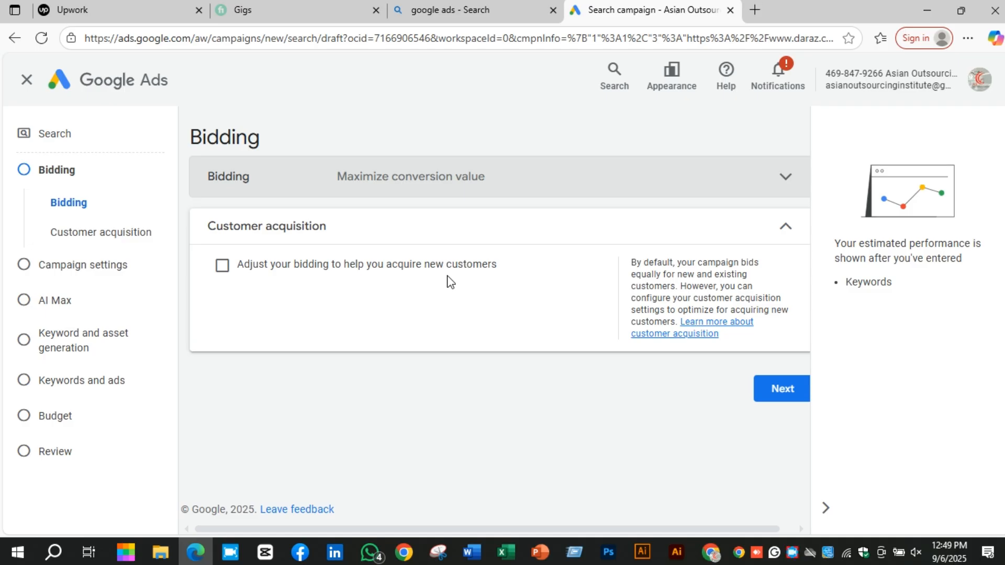
Continue from bidding to the campaign settings and hide the account-paused notice.
{"action": "left_click", "coordinate": [617, 229]}
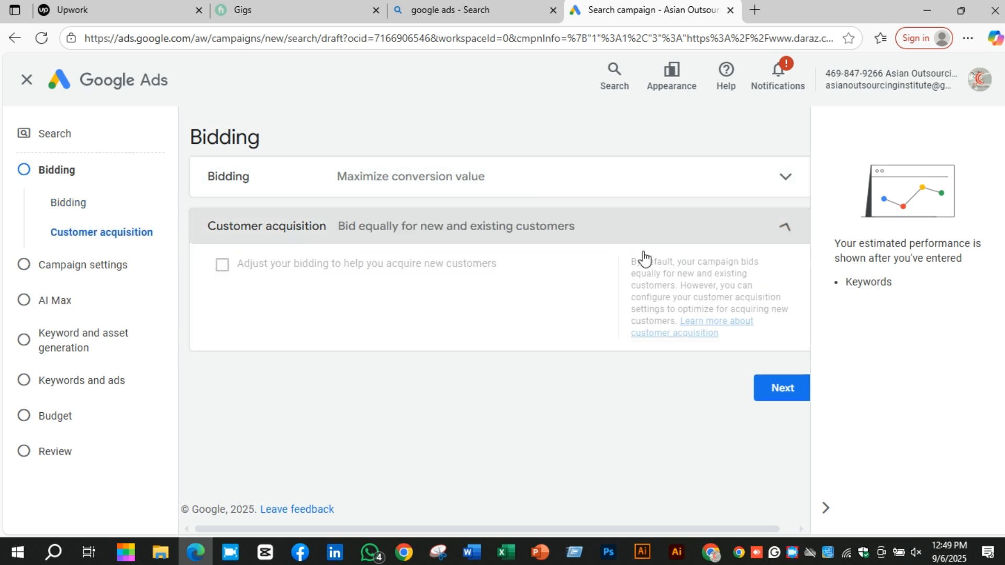
{"action": "left_click", "coordinate": [780, 258]}
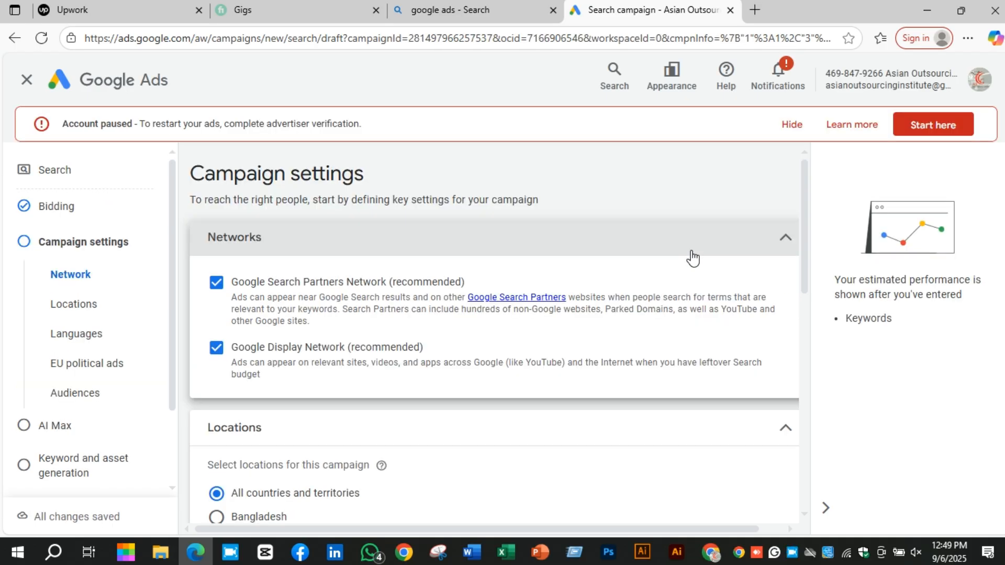
{"action": "left_click", "coordinate": [791, 126]}
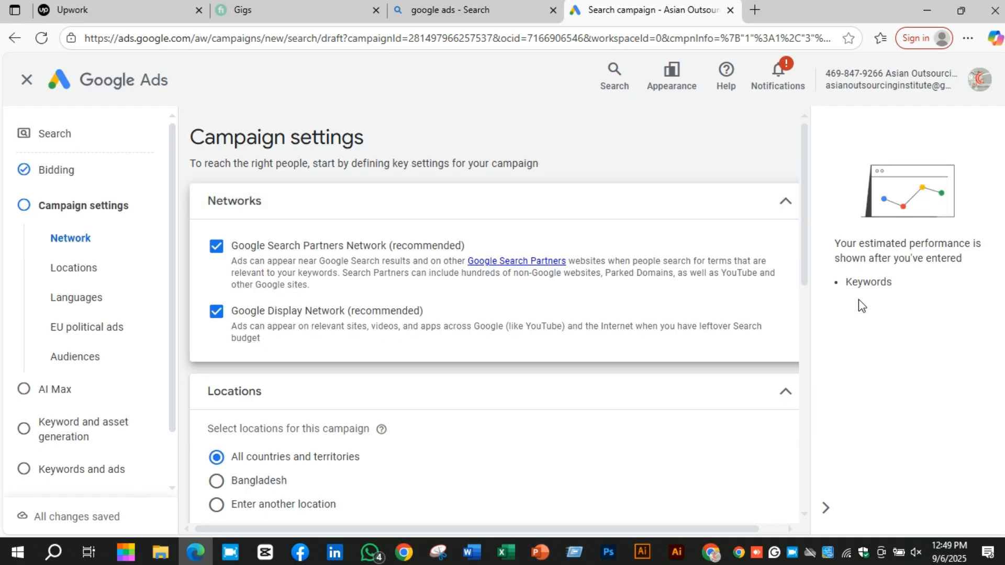
Exclude the Google Display Network from the campaign's networks and collapse the Networks section.
{"action": "scroll", "coordinate": [799, 312], "scroll_direction": "down", "scroll_amount": 1}
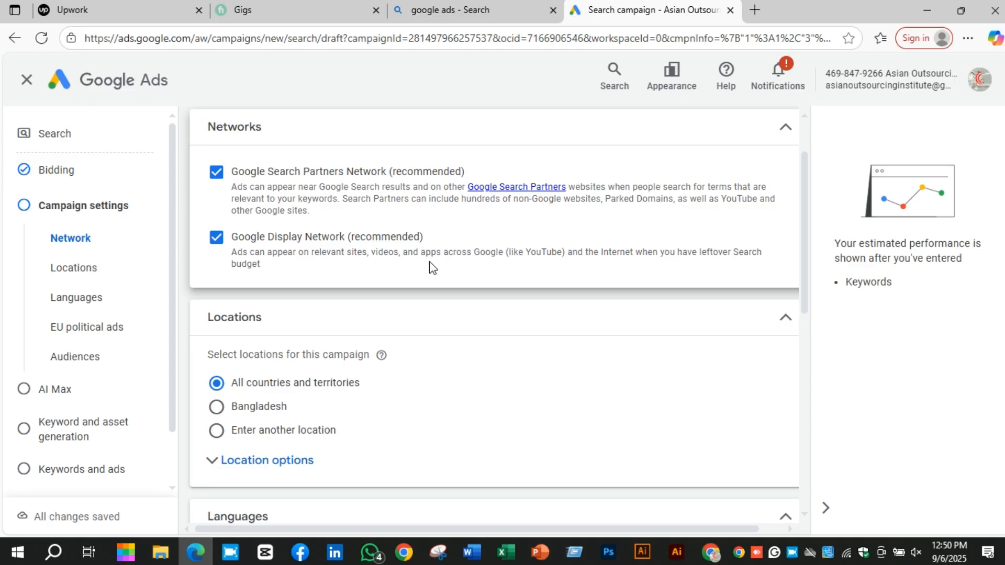
{"action": "scroll", "coordinate": [431, 265], "scroll_direction": "up", "scroll_amount": 1}
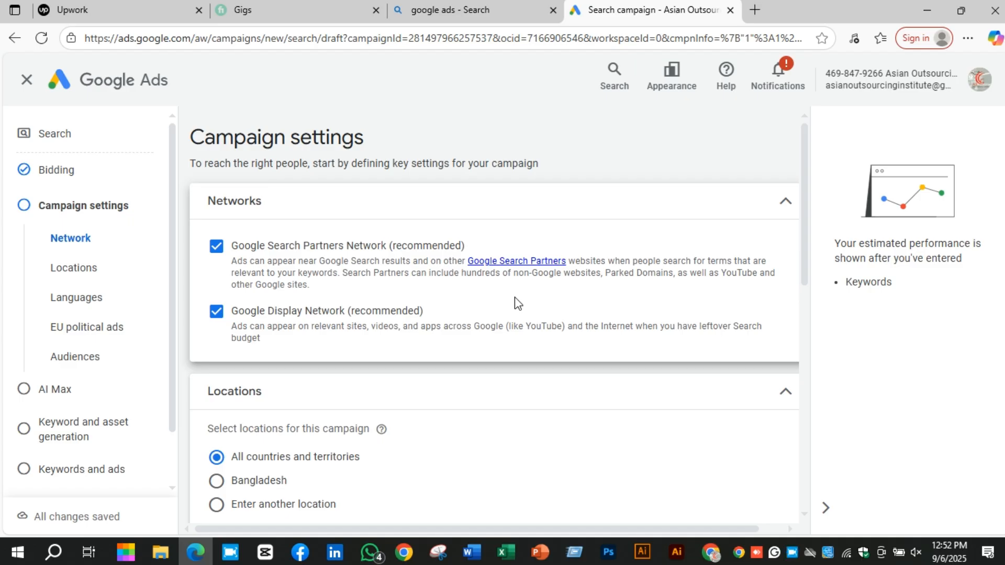
{"action": "left_click", "coordinate": [785, 199]}
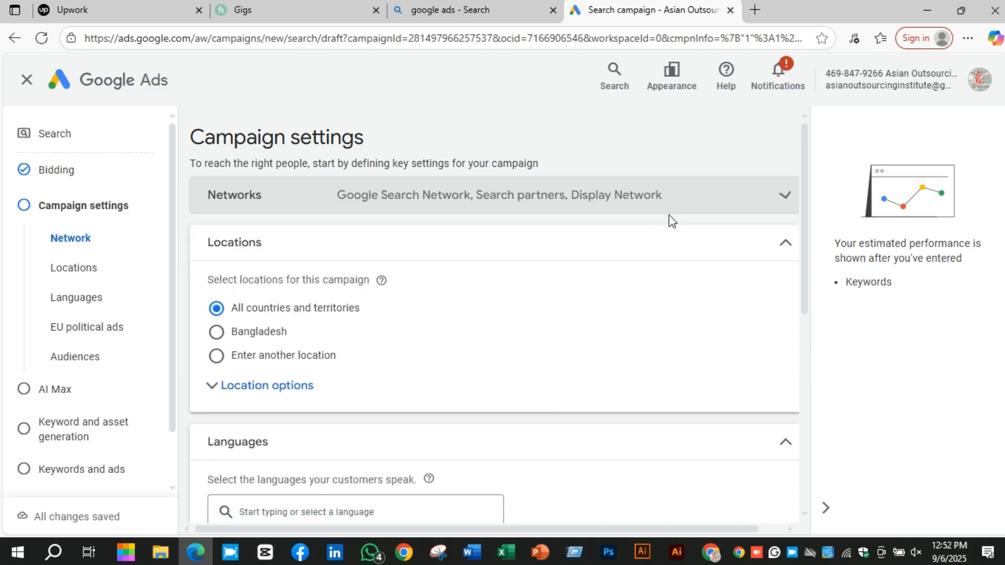
{"action": "left_click", "coordinate": [700, 209]}
{"action": "left_click", "coordinate": [305, 314]}
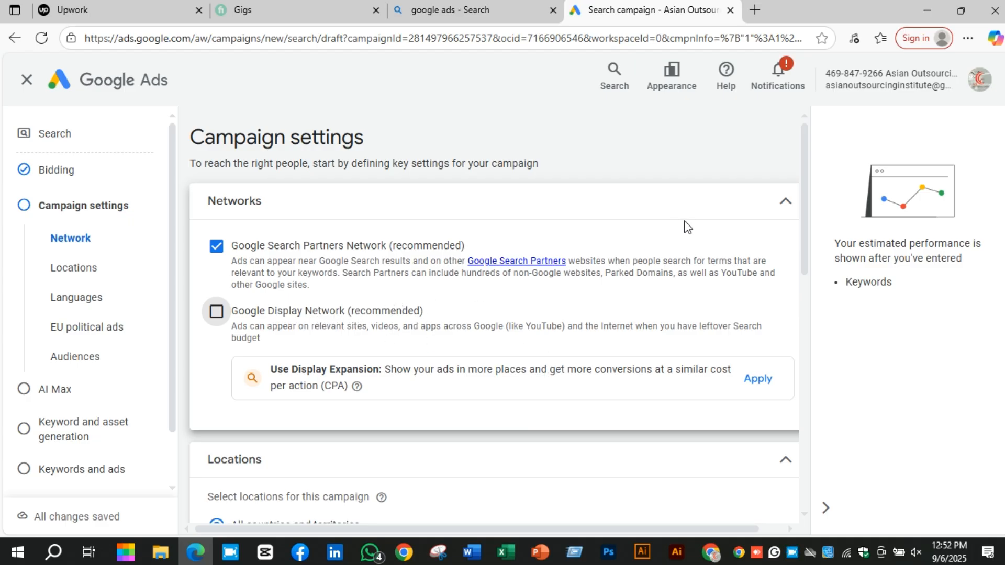
{"action": "left_click", "coordinate": [781, 203]}
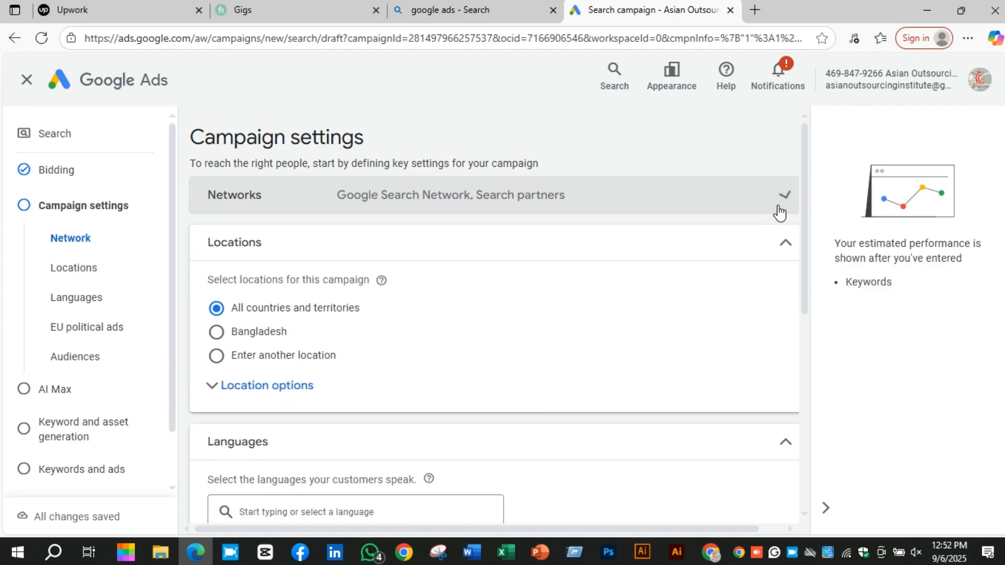
Set the campaign's target location to Bangladesh.
{"action": "scroll", "coordinate": [637, 334], "scroll_direction": "down", "scroll_amount": 1}
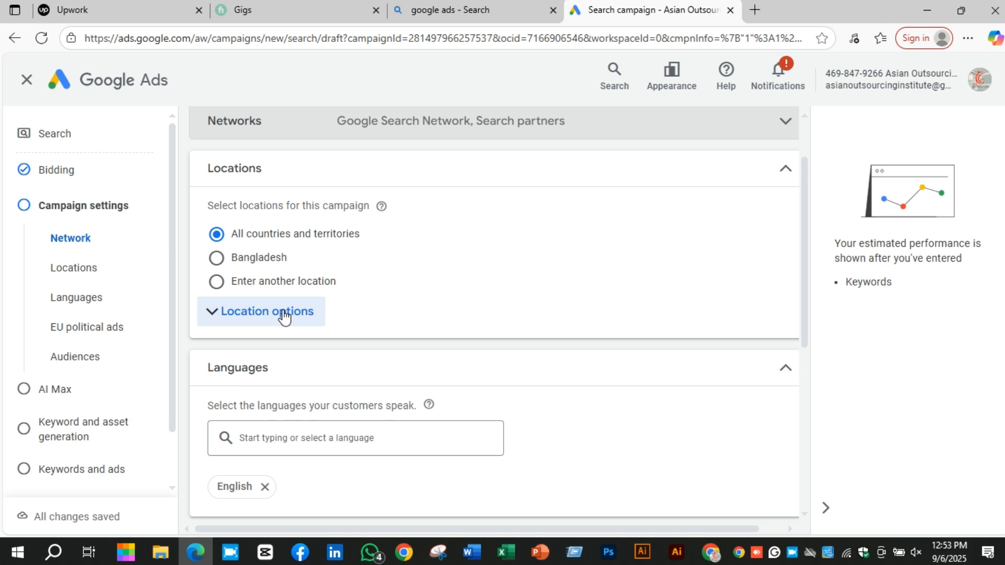
{"action": "left_click", "coordinate": [267, 263]}
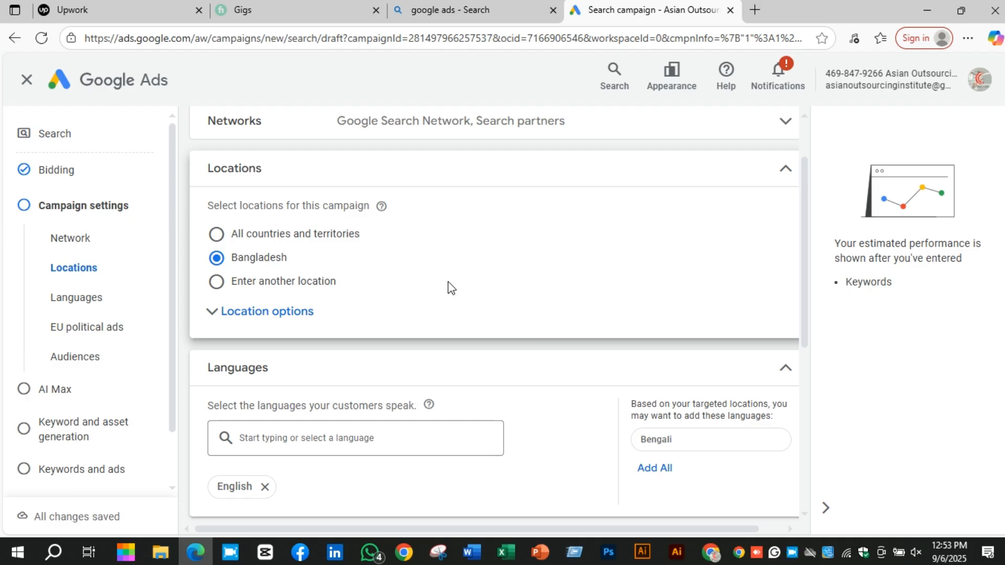
{"action": "scroll", "coordinate": [448, 287], "scroll_direction": "down", "scroll_amount": 3}
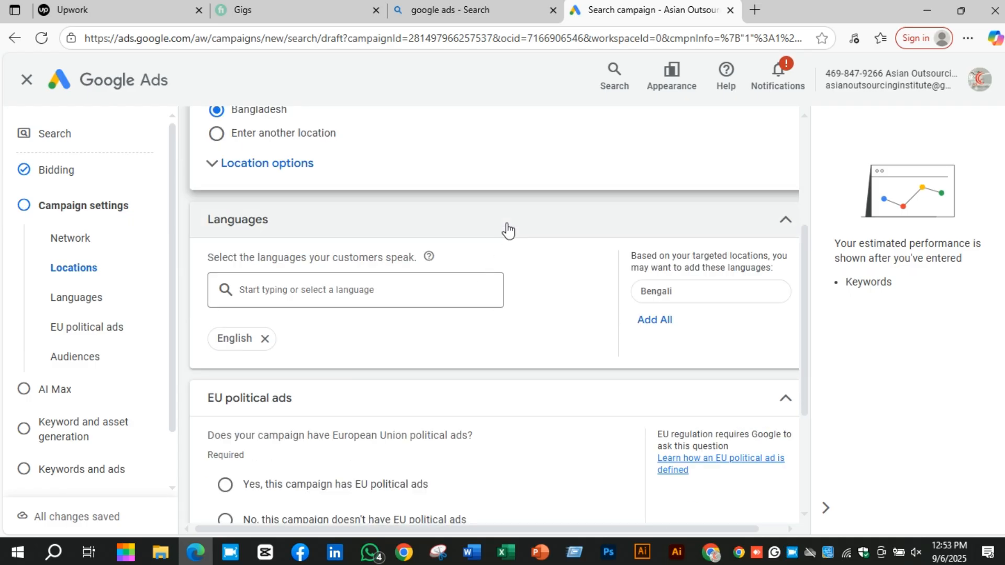
{"action": "scroll", "coordinate": [316, 251], "scroll_direction": "up", "scroll_amount": 3}
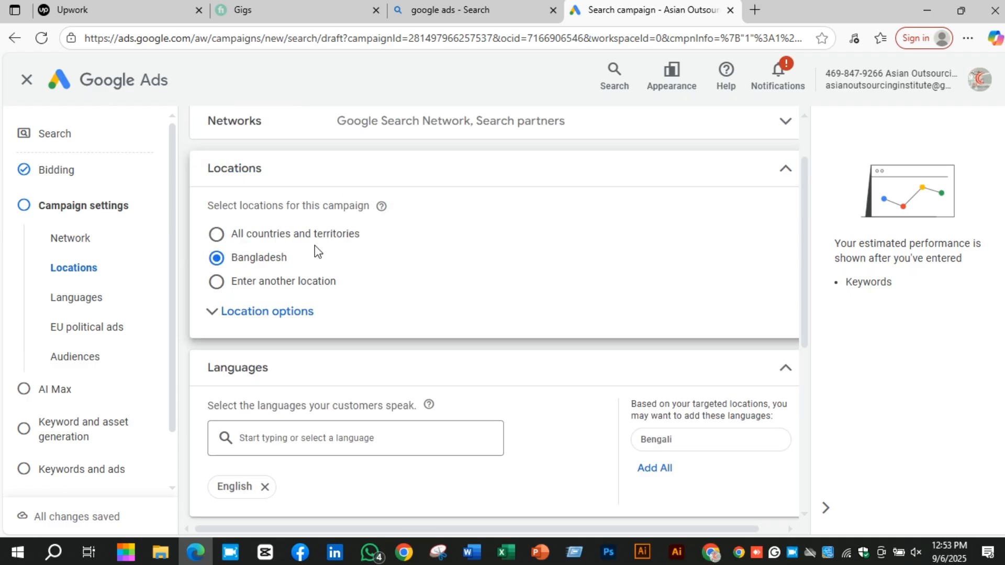
Expand the location options and examine the Include choices for presence and interest.
{"action": "left_click", "coordinate": [291, 313]}
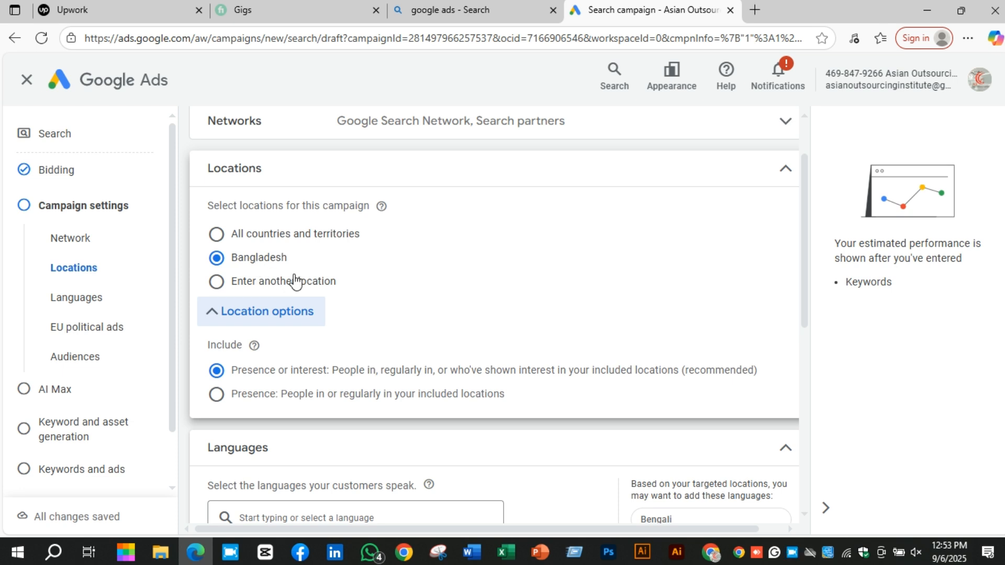
{"action": "scroll", "coordinate": [419, 306], "scroll_direction": "down", "scroll_amount": 1}
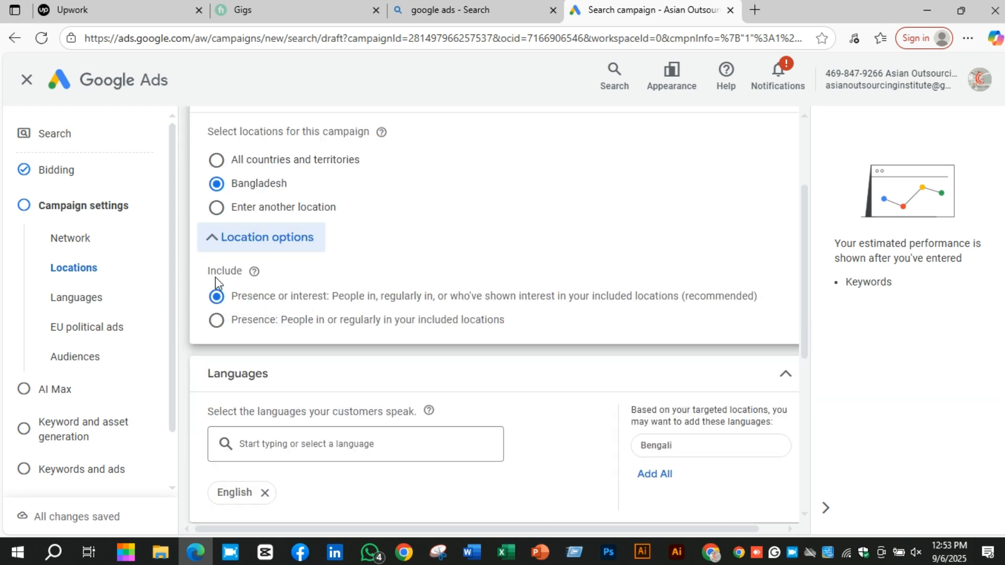
{"action": "double_click", "coordinate": [242, 271]}
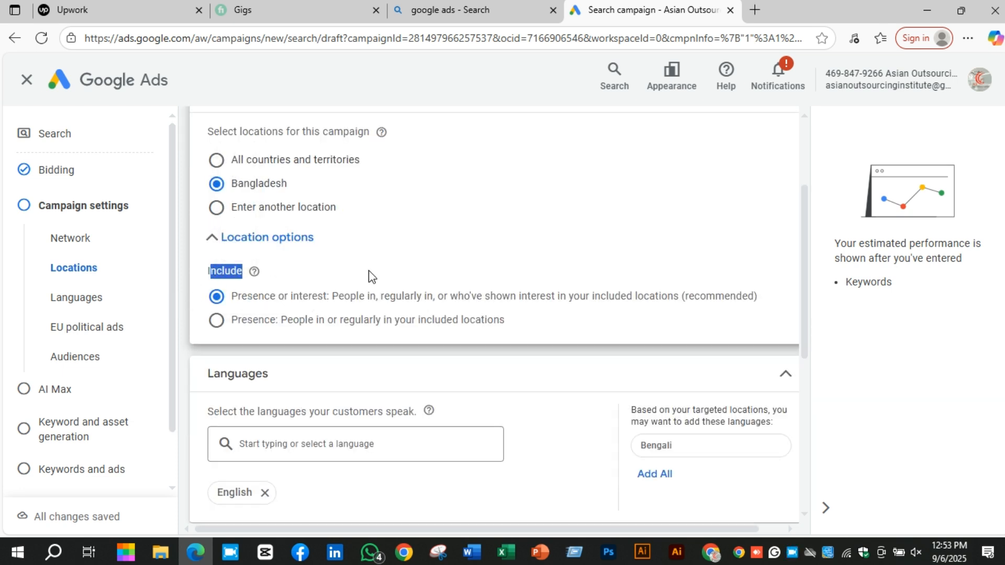
{"action": "left_click", "coordinate": [294, 283]}
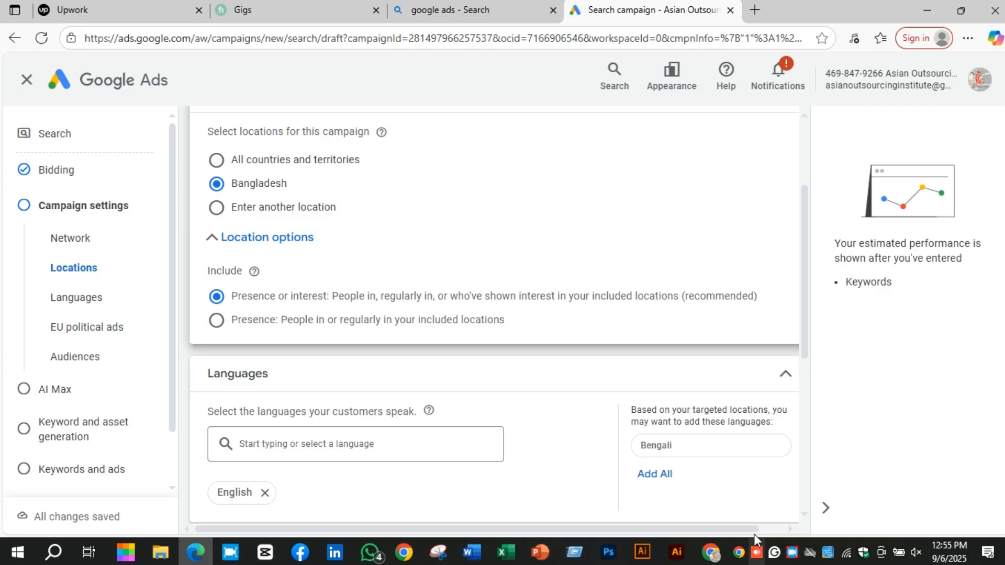
{"action": "right_click", "coordinate": [790, 551]}
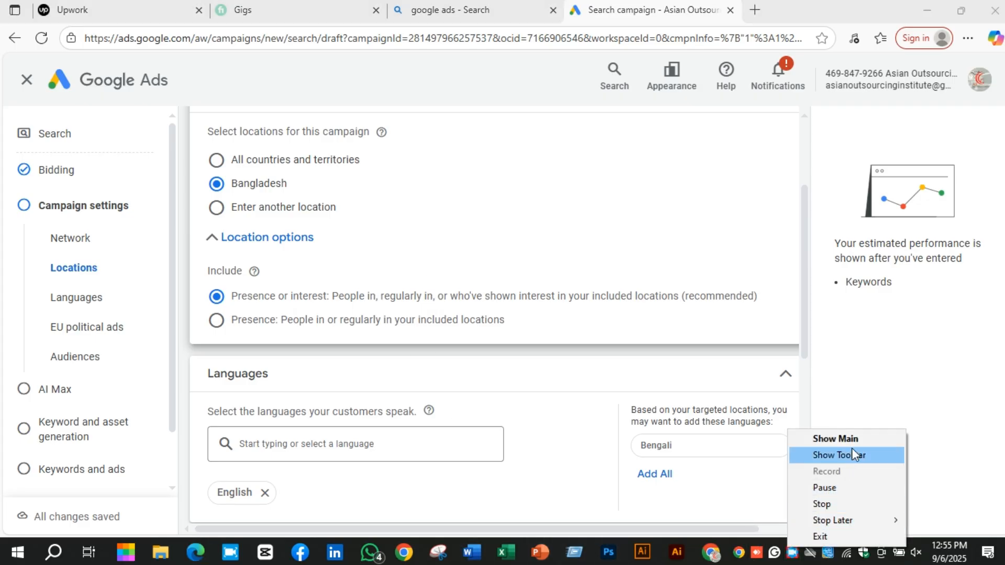
{"action": "left_click", "coordinate": [853, 488]}
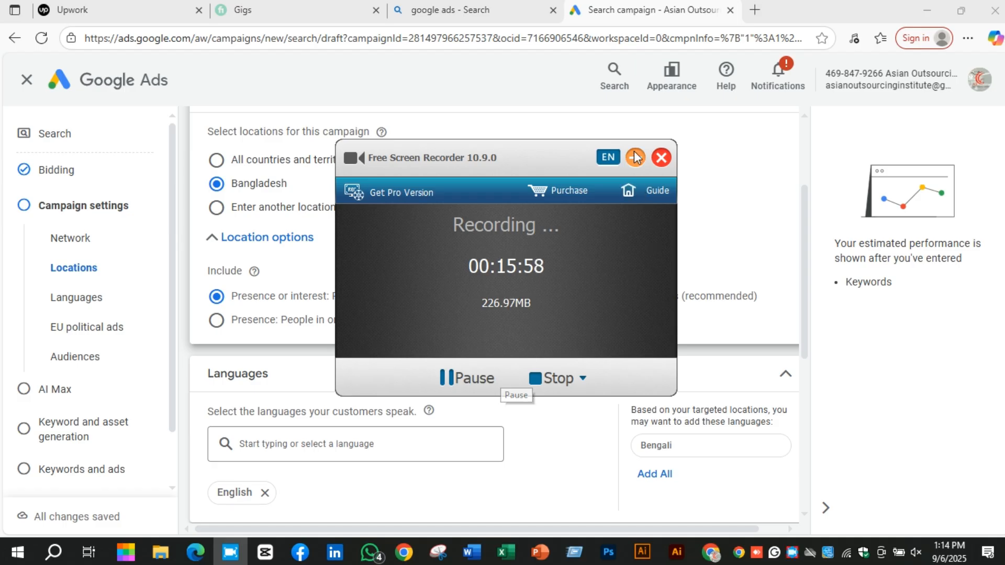
{"action": "left_click", "coordinate": [635, 157]}
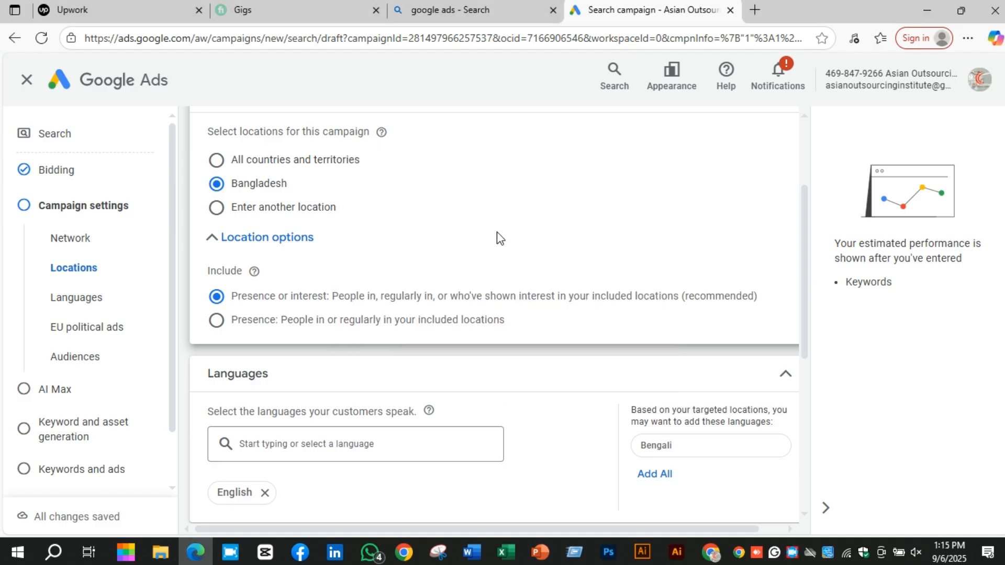
Add Bengali to the languages spoken by the campaign's customers, alongside English.
{"action": "scroll", "coordinate": [497, 231], "scroll_direction": "down", "scroll_amount": 1}
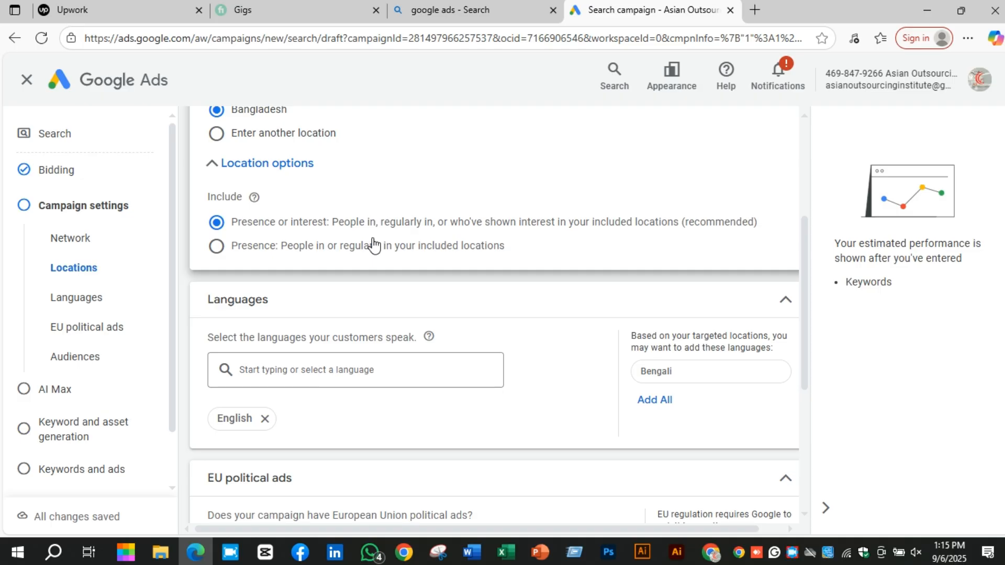
{"action": "scroll", "coordinate": [369, 222], "scroll_direction": "up", "scroll_amount": 1}
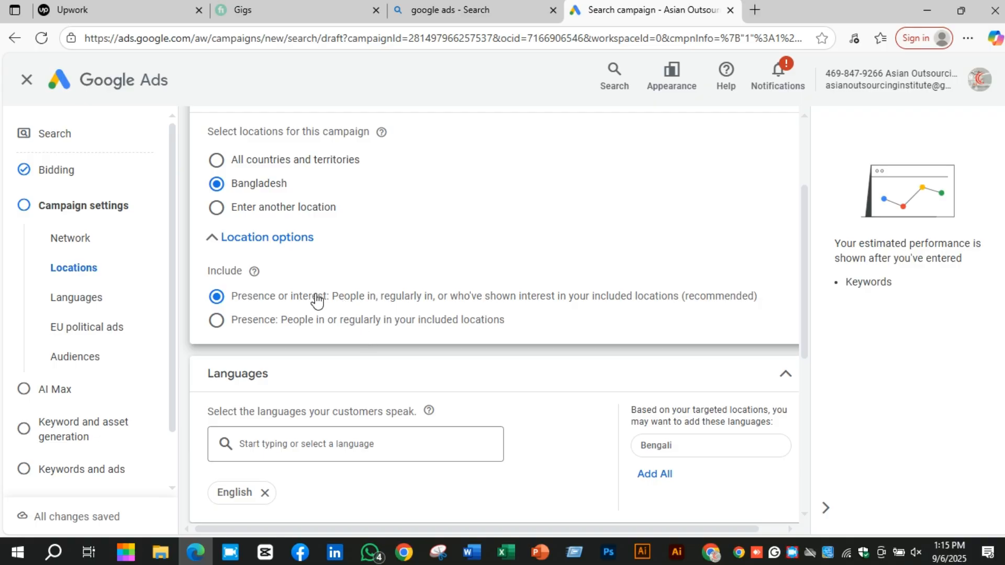
{"action": "scroll", "coordinate": [502, 253], "scroll_direction": "down", "scroll_amount": 4}
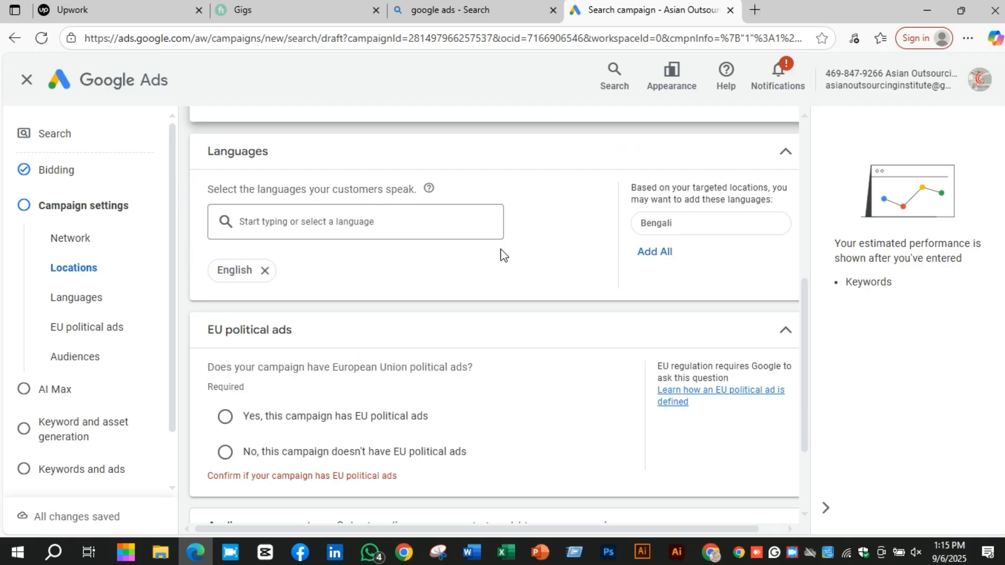
{"action": "left_click", "coordinate": [352, 222]}
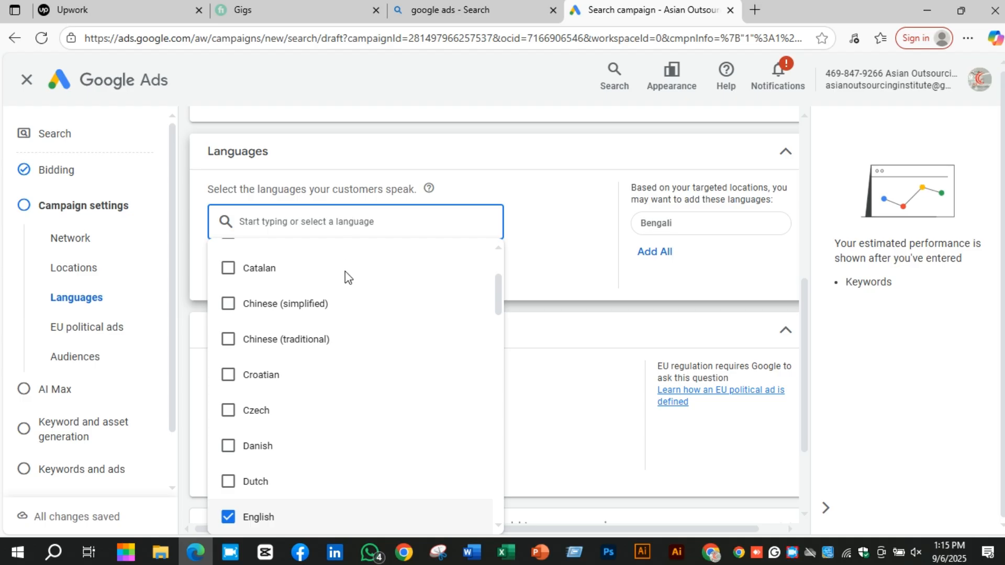
{"action": "scroll", "coordinate": [370, 332], "scroll_direction": "down", "scroll_amount": 1}
{"action": "scroll", "coordinate": [370, 332], "scroll_direction": "up", "scroll_amount": 4}
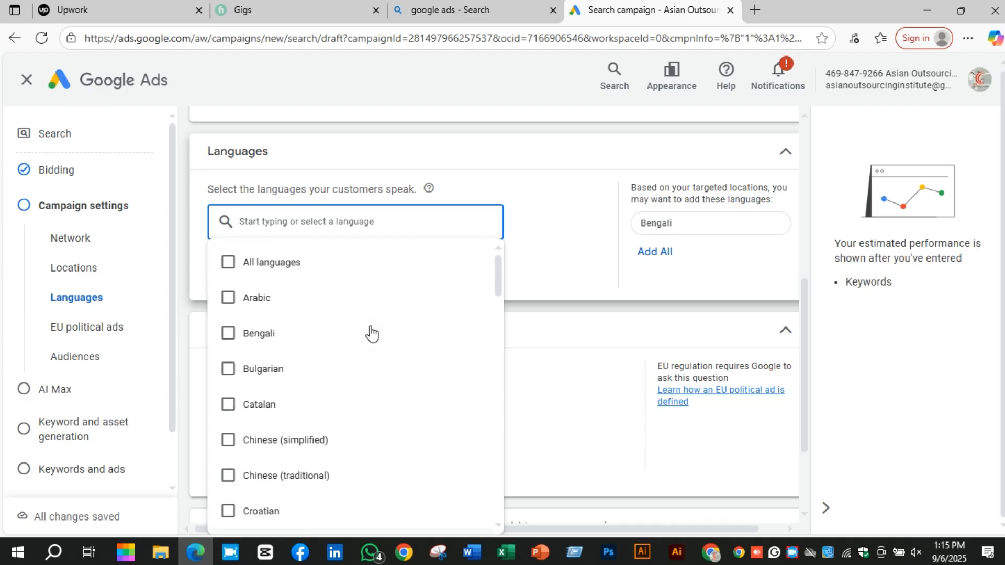
{"action": "left_click", "coordinate": [312, 338]}
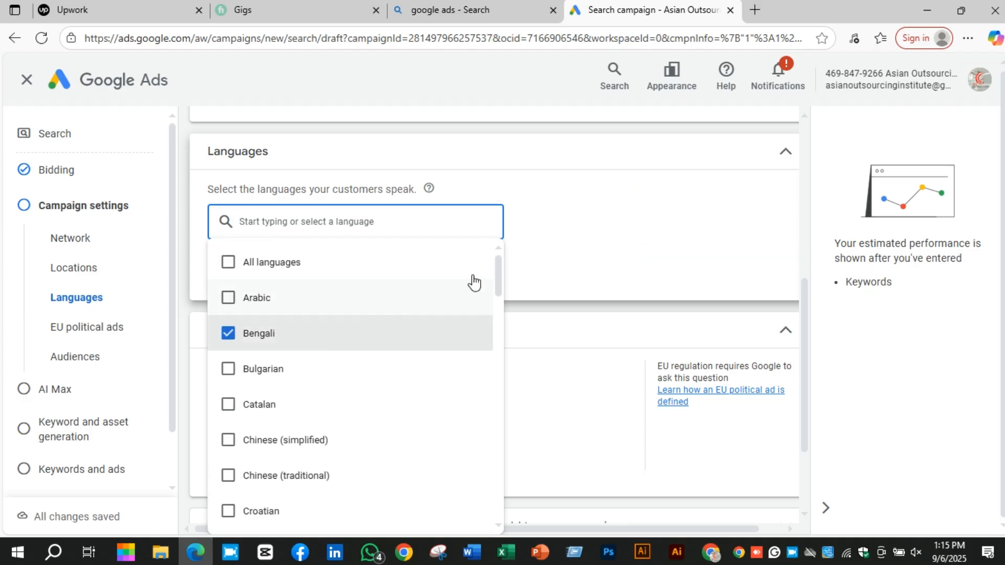
{"action": "left_click", "coordinate": [578, 249]}
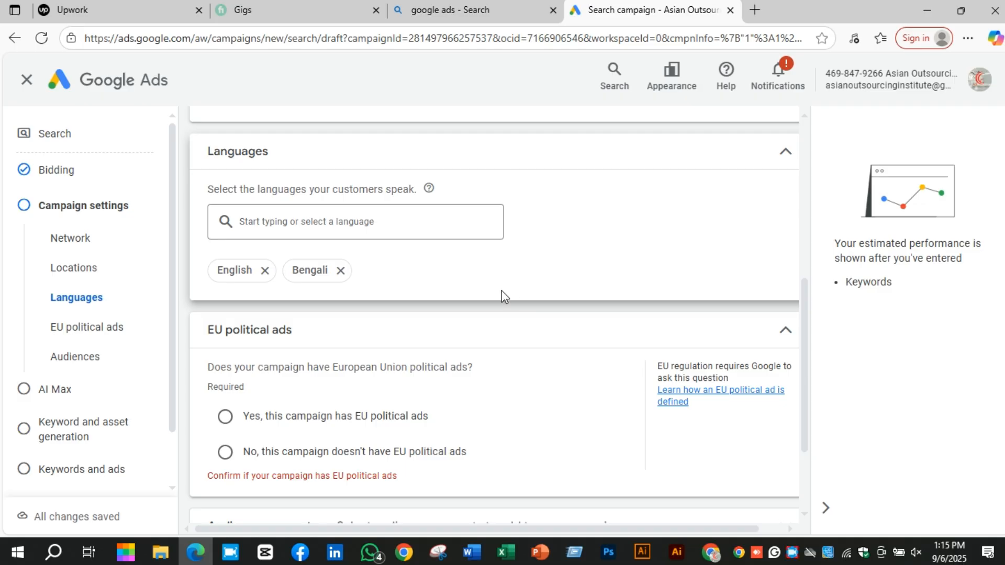
Add Hindi to the languages spoken by the campaign's customers.
{"action": "scroll", "coordinate": [500, 292], "scroll_direction": "down", "scroll_amount": 3}
{"action": "scroll", "coordinate": [501, 292], "scroll_direction": "up", "scroll_amount": 1}
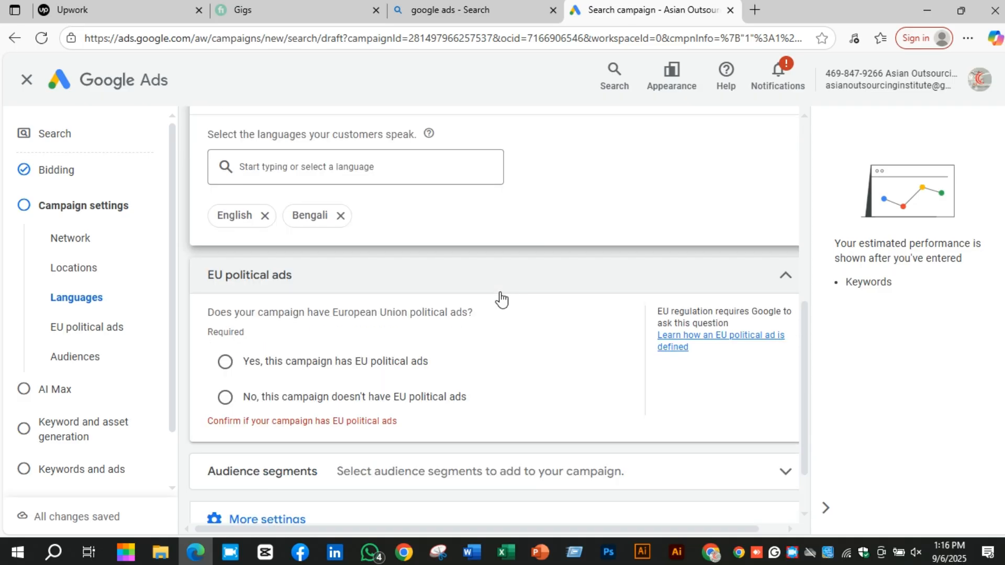
{"action": "left_click", "coordinate": [350, 166]}
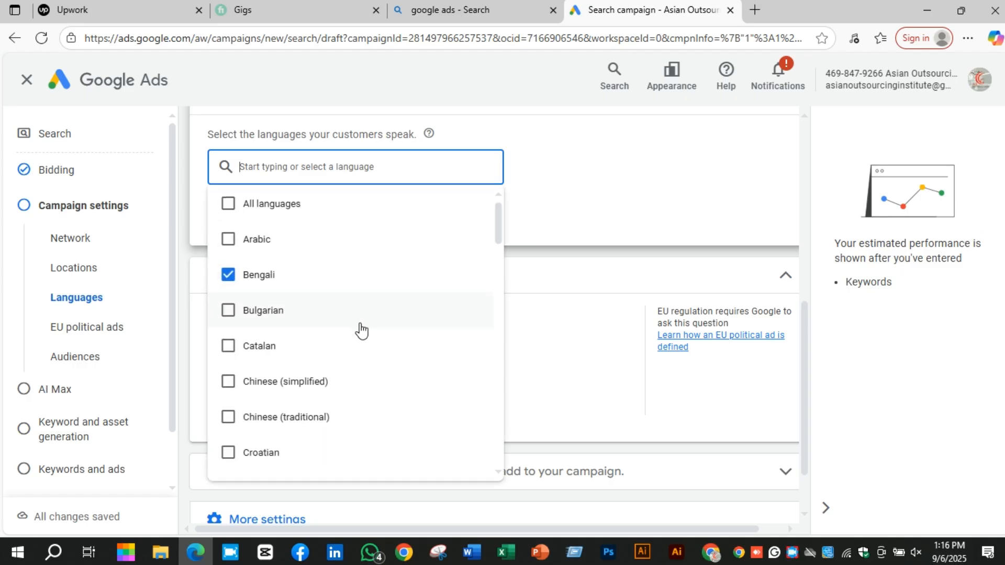
{"action": "scroll", "coordinate": [359, 330], "scroll_direction": "down", "scroll_amount": 10}
{"action": "scroll", "coordinate": [360, 330], "scroll_direction": "down", "scroll_amount": 1}
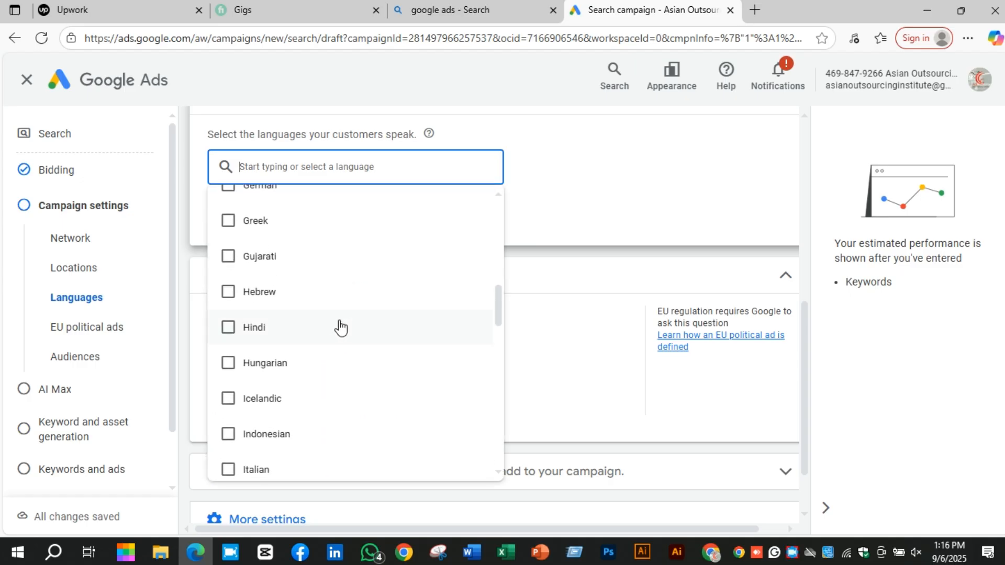
{"action": "left_click", "coordinate": [337, 328]}
{"action": "left_click", "coordinate": [582, 212]}
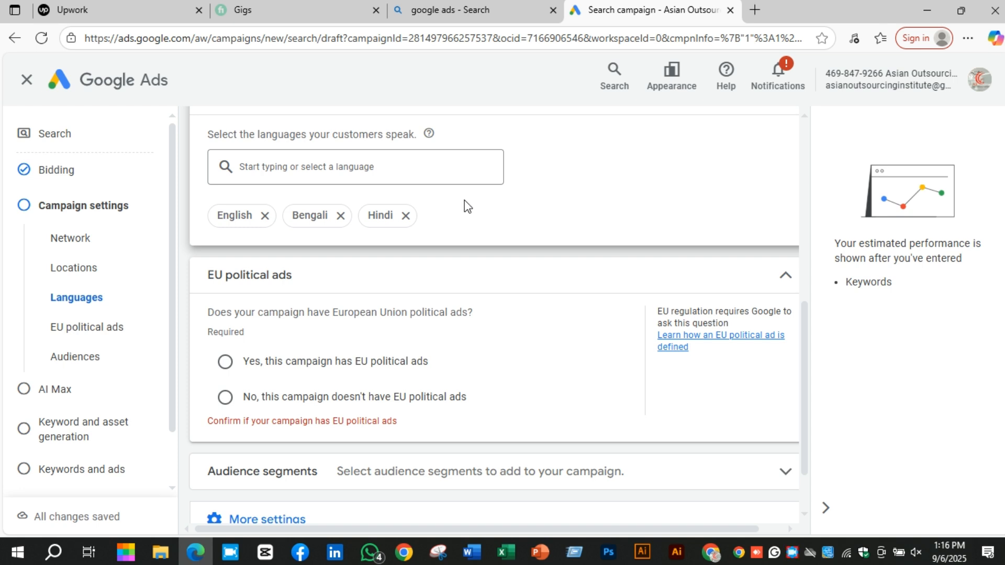
Declare that the campaign doesn't have EU political ads and collapse the completed settings sections.
{"action": "scroll", "coordinate": [481, 197], "scroll_direction": "down", "scroll_amount": 1}
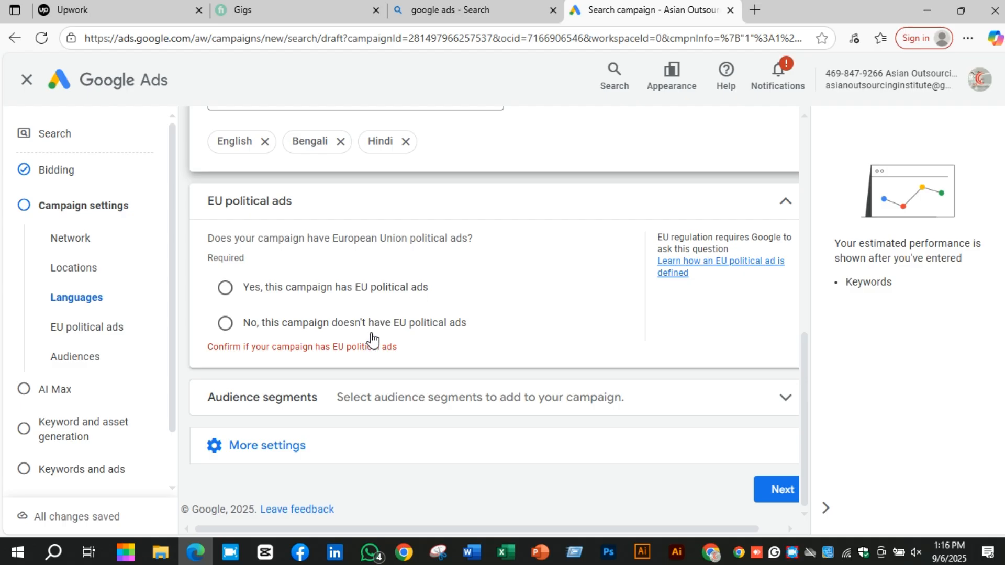
{"action": "left_click", "coordinate": [403, 331]}
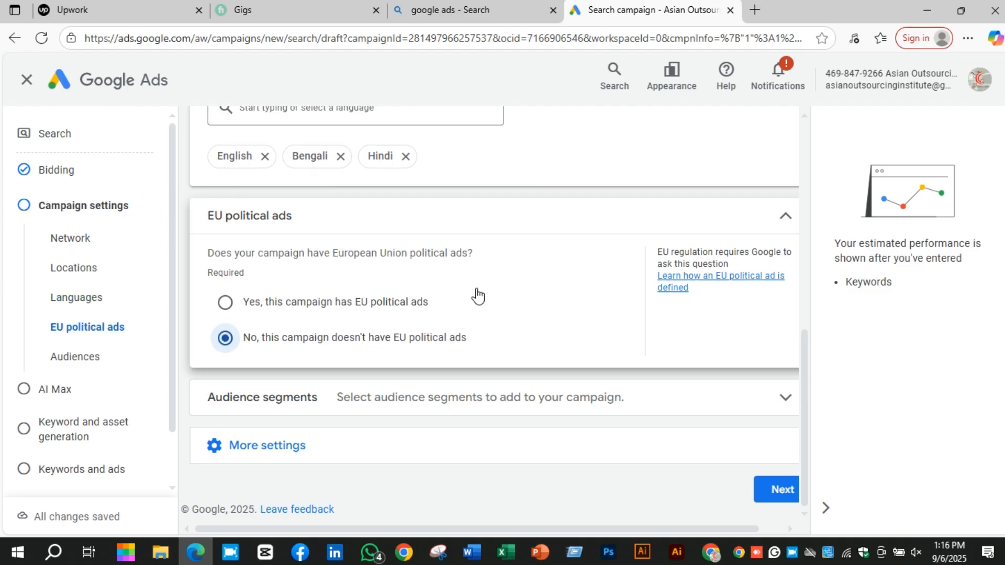
{"action": "left_click", "coordinate": [603, 215]}
{"action": "scroll", "coordinate": [645, 236], "scroll_direction": "up", "scroll_amount": 6}
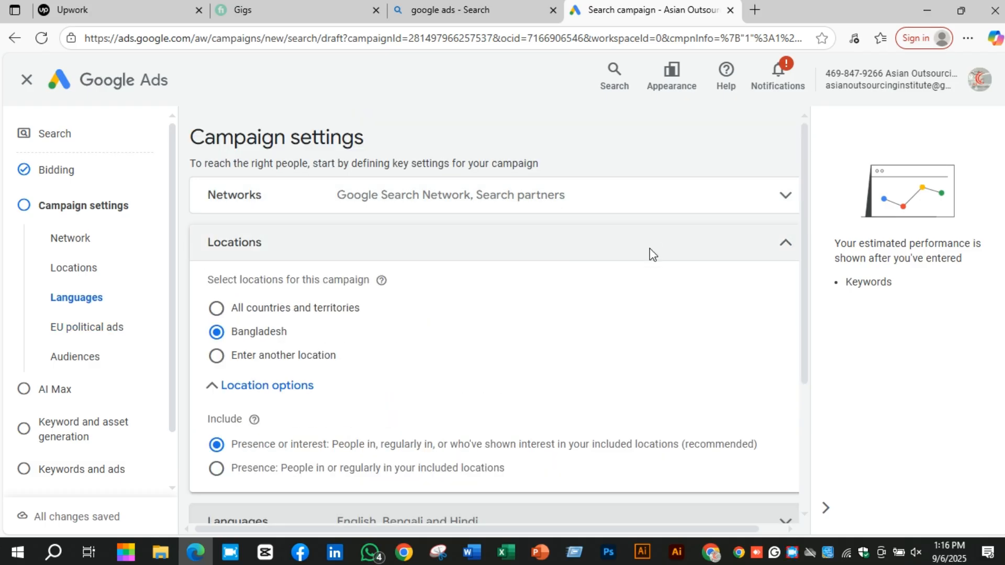
{"action": "left_click", "coordinate": [649, 251]}
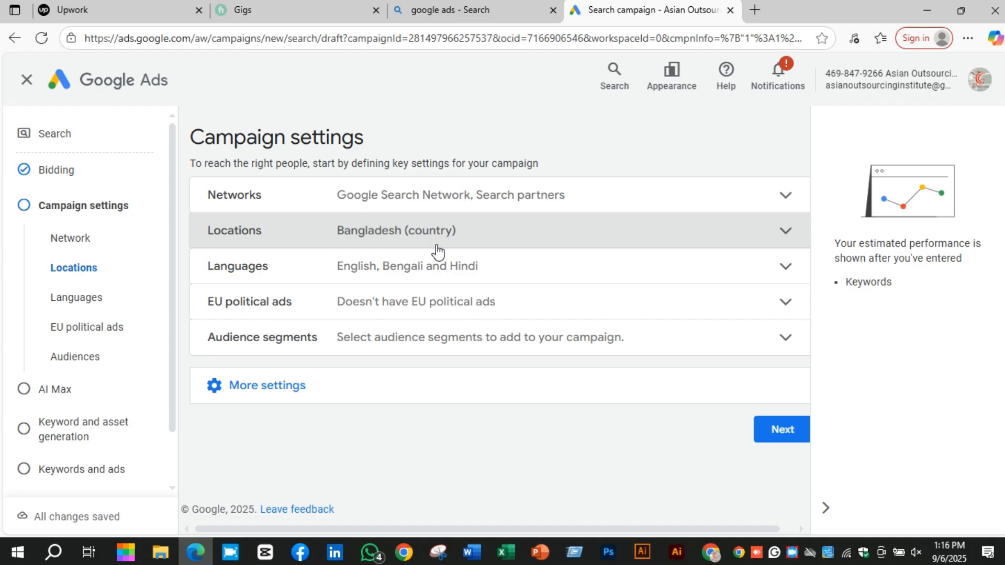
{"action": "left_click", "coordinate": [468, 303]}
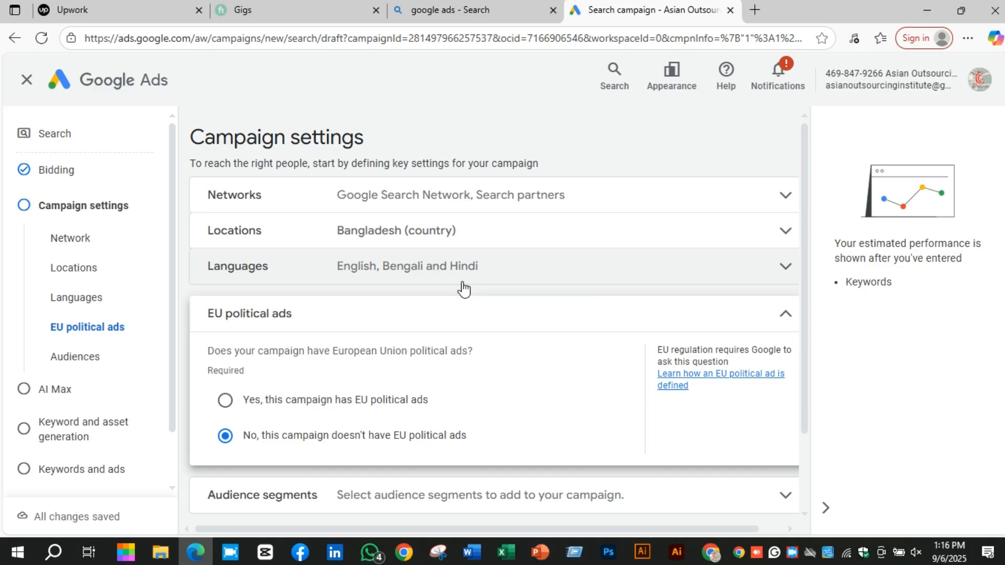
{"action": "left_click", "coordinate": [475, 315]}
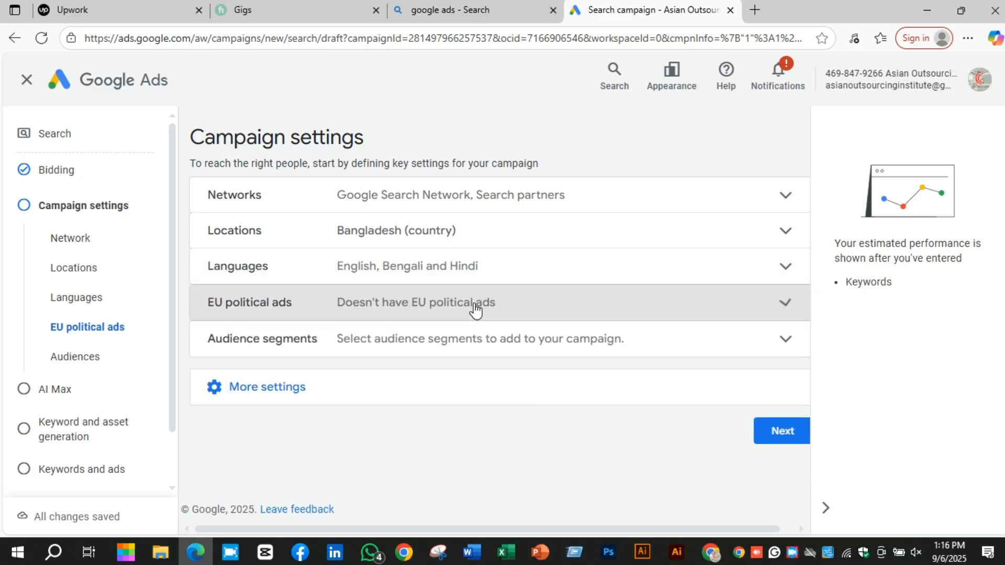
Expand the audience segments and add the Technology segment to the campaign.
{"action": "left_click", "coordinate": [461, 346]}
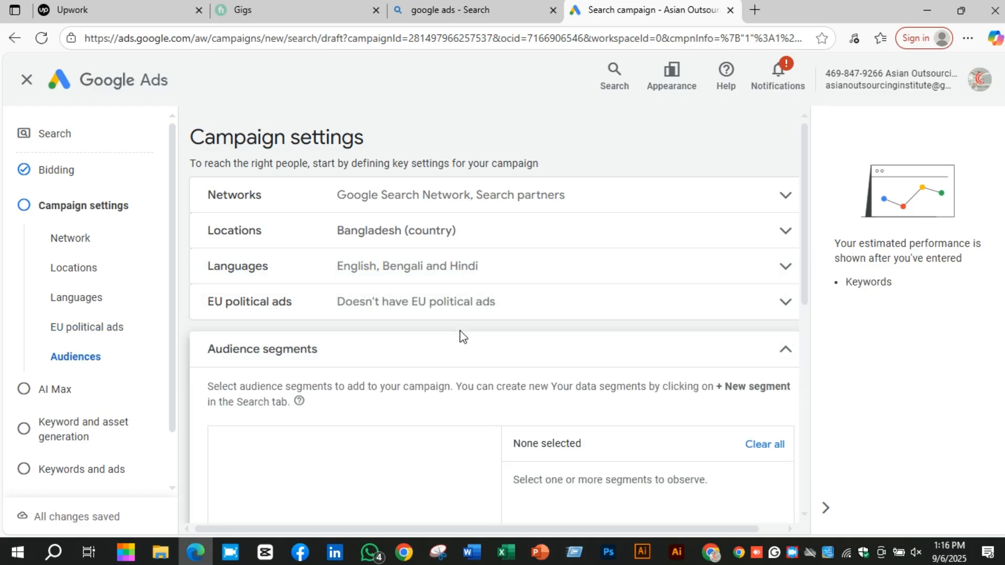
{"action": "scroll", "coordinate": [589, 309], "scroll_direction": "down", "scroll_amount": 1}
{"action": "scroll", "coordinate": [347, 298], "scroll_direction": "down", "scroll_amount": 1}
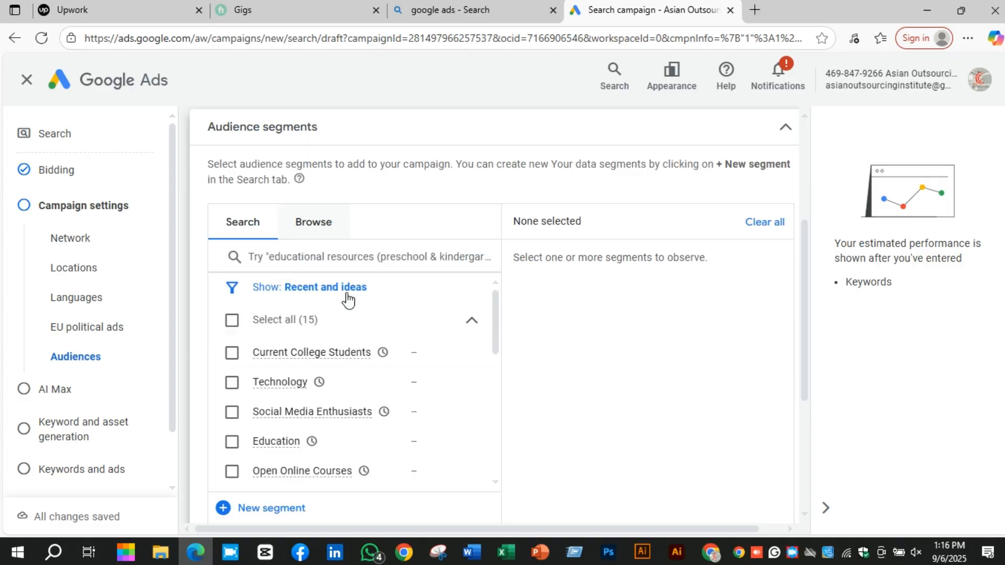
{"action": "scroll", "coordinate": [472, 293], "scroll_direction": "down", "scroll_amount": 2}
{"action": "scroll", "coordinate": [413, 348], "scroll_direction": "up", "scroll_amount": 2}
{"action": "scroll", "coordinate": [471, 314], "scroll_direction": "down", "scroll_amount": 2}
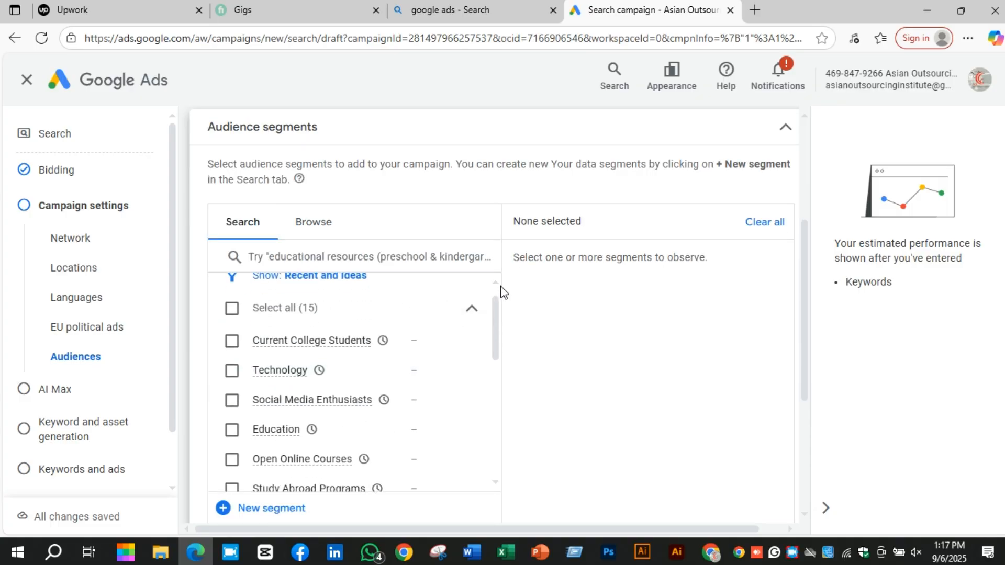
{"action": "scroll", "coordinate": [403, 327], "scroll_direction": "up", "scroll_amount": 2}
{"action": "scroll", "coordinate": [518, 262], "scroll_direction": "down", "scroll_amount": 3}
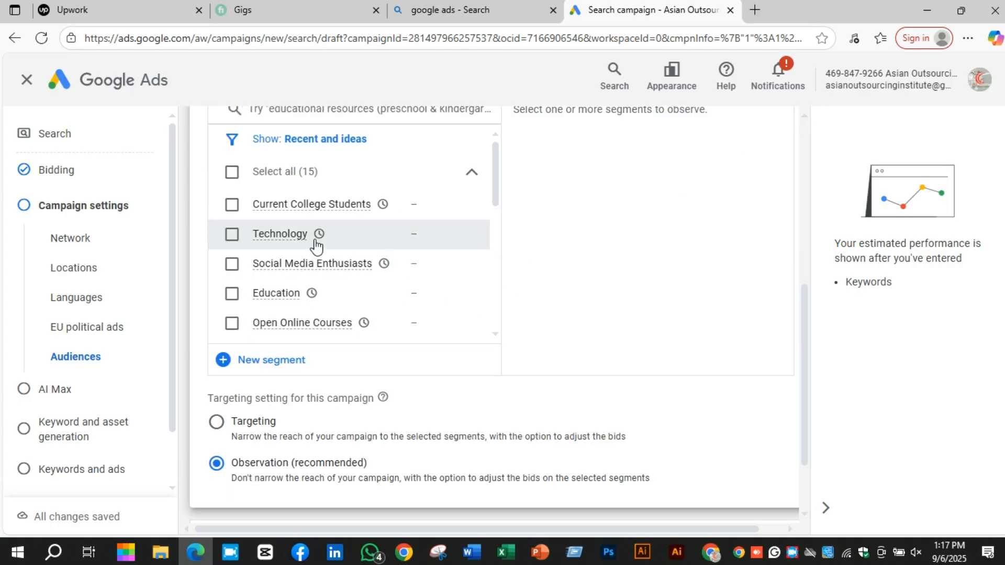
{"action": "left_click", "coordinate": [232, 237]}
Review the remaining suggested audience segments and the Targeting and Observation choices for the campaign.
{"action": "scroll", "coordinate": [330, 260], "scroll_direction": "down", "scroll_amount": 4}
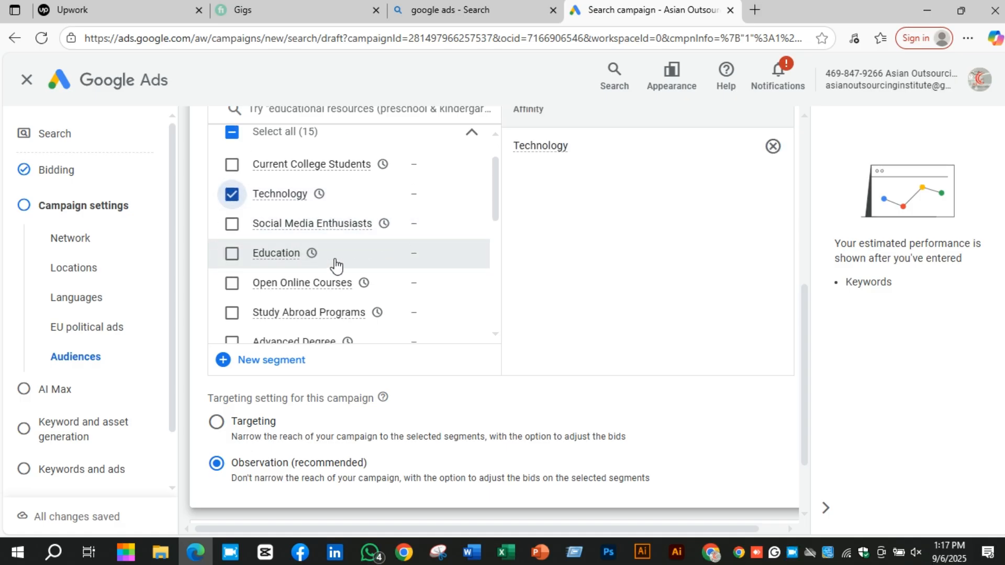
{"action": "scroll", "coordinate": [334, 266], "scroll_direction": "down", "scroll_amount": 5}
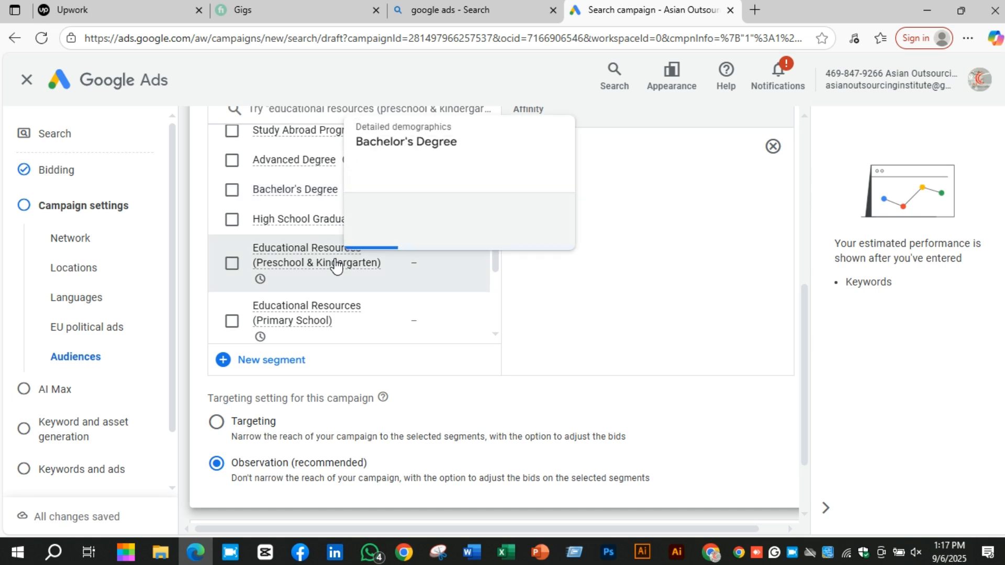
{"action": "scroll", "coordinate": [335, 266], "scroll_direction": "down", "scroll_amount": 2}
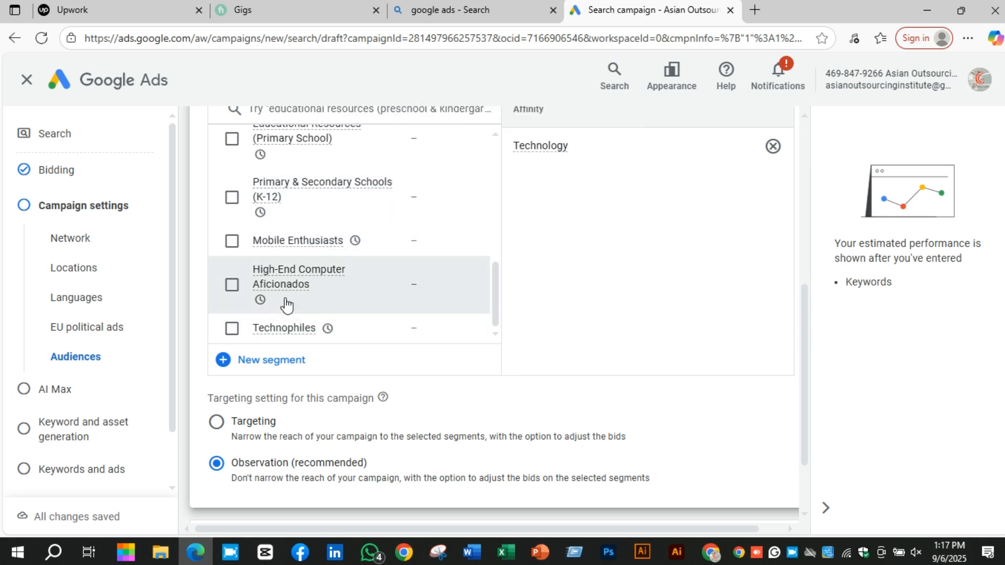
{"action": "scroll", "coordinate": [254, 301], "scroll_direction": "up", "scroll_amount": 13}
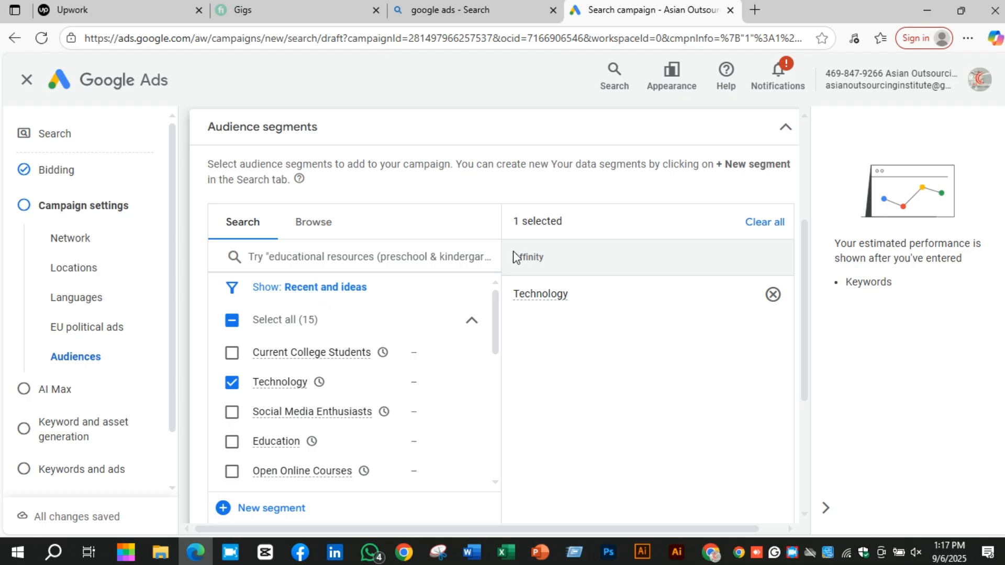
{"action": "scroll", "coordinate": [515, 254], "scroll_direction": "down", "scroll_amount": 1}
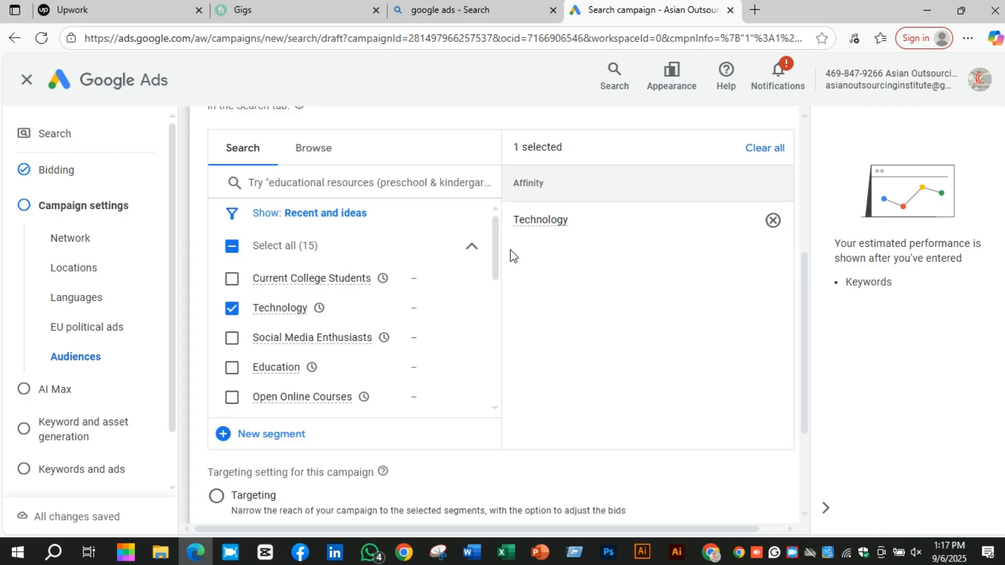
{"action": "scroll", "coordinate": [514, 254], "scroll_direction": "down", "scroll_amount": 3}
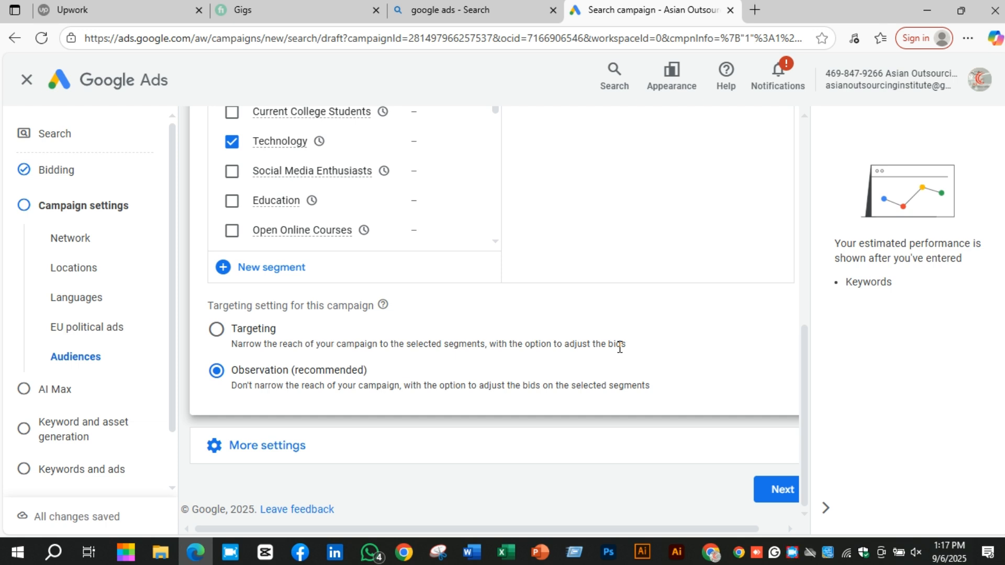
{"action": "right_click", "coordinate": [791, 553]}
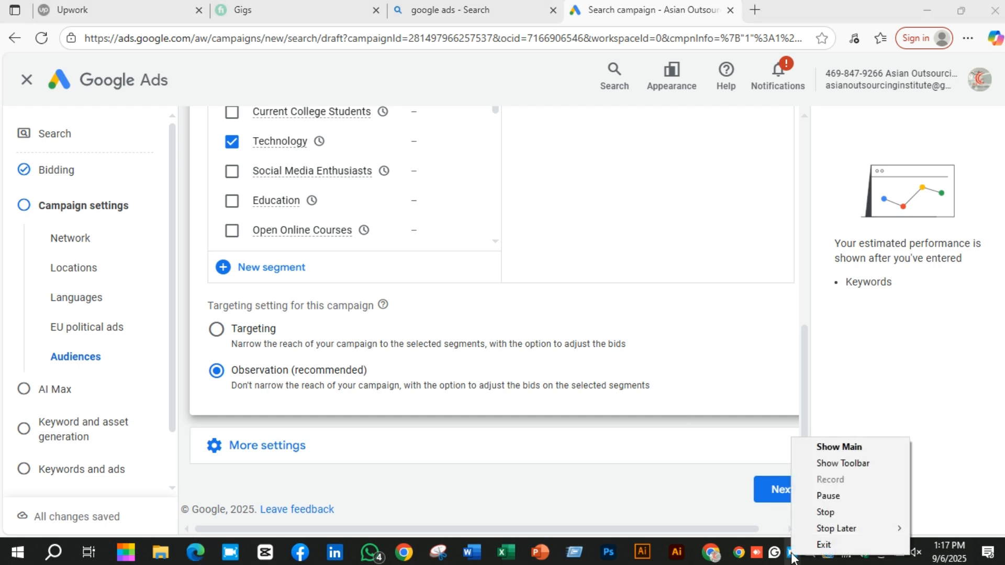
{"action": "left_click", "coordinate": [827, 450]}
{"action": "left_click", "coordinate": [471, 378]}
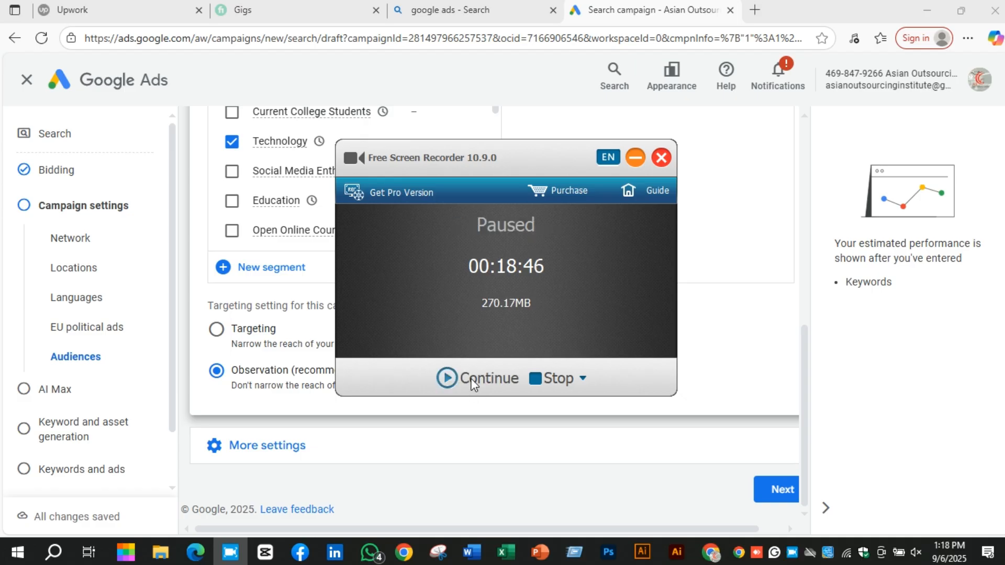
{"action": "left_click", "coordinate": [468, 378]}
{"action": "left_click", "coordinate": [635, 158]}
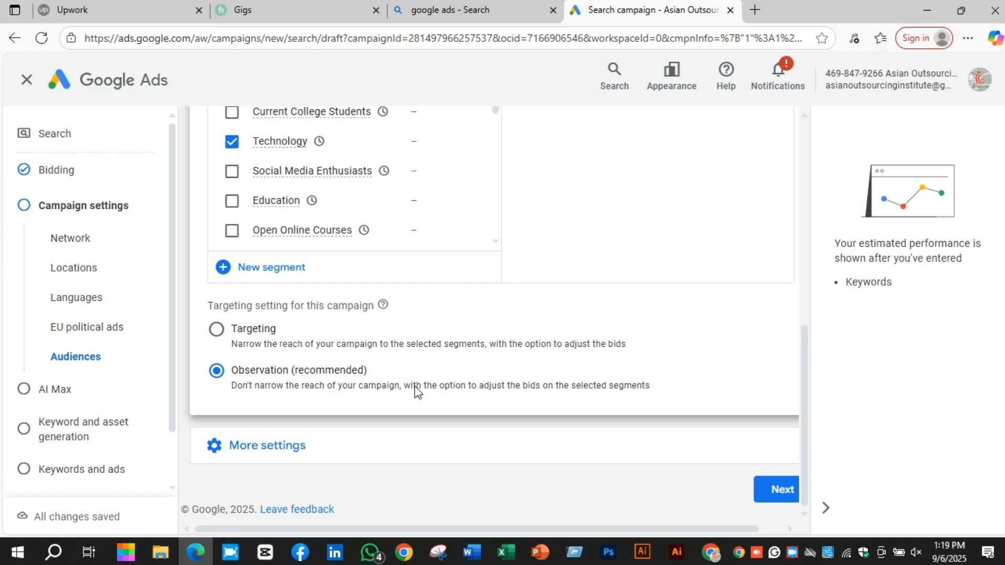
Reveal the additional campaign settings and examine the ad schedule's day and time options.
{"action": "left_click", "coordinate": [291, 453]}
{"action": "scroll", "coordinate": [599, 337], "scroll_direction": "down", "scroll_amount": 3}
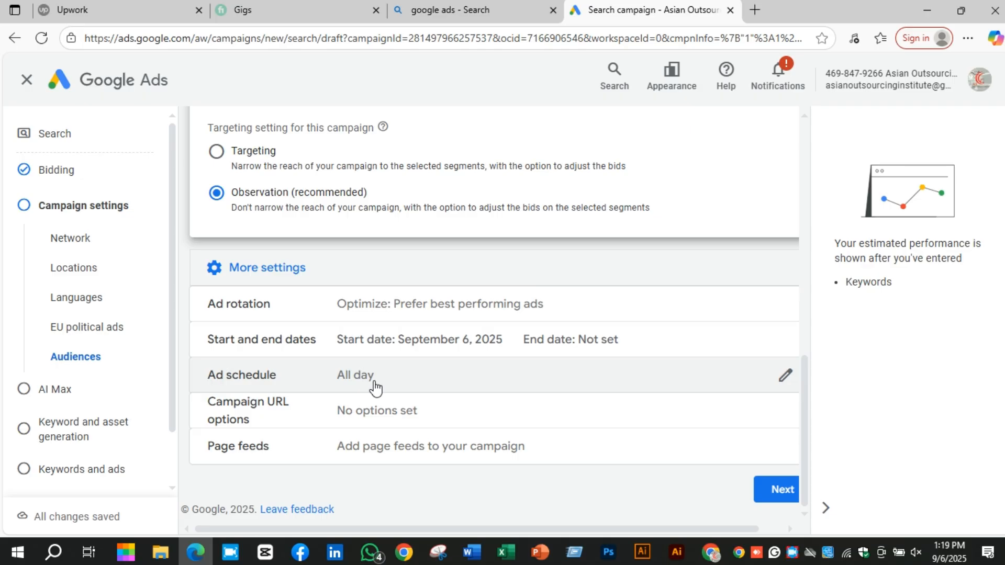
{"action": "left_click", "coordinate": [784, 378]}
{"action": "scroll", "coordinate": [628, 386], "scroll_direction": "down", "scroll_amount": 2}
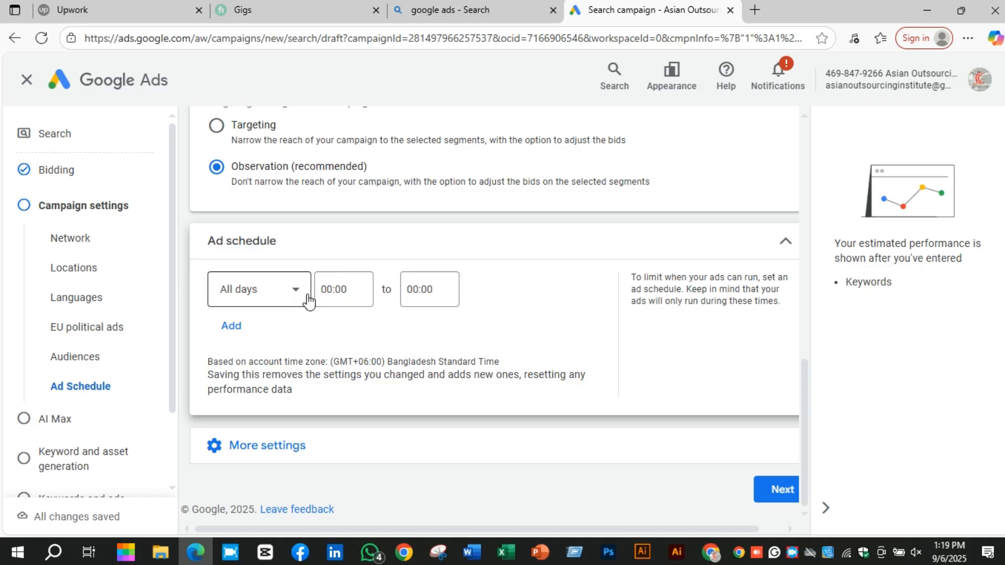
{"action": "left_click", "coordinate": [769, 249]}
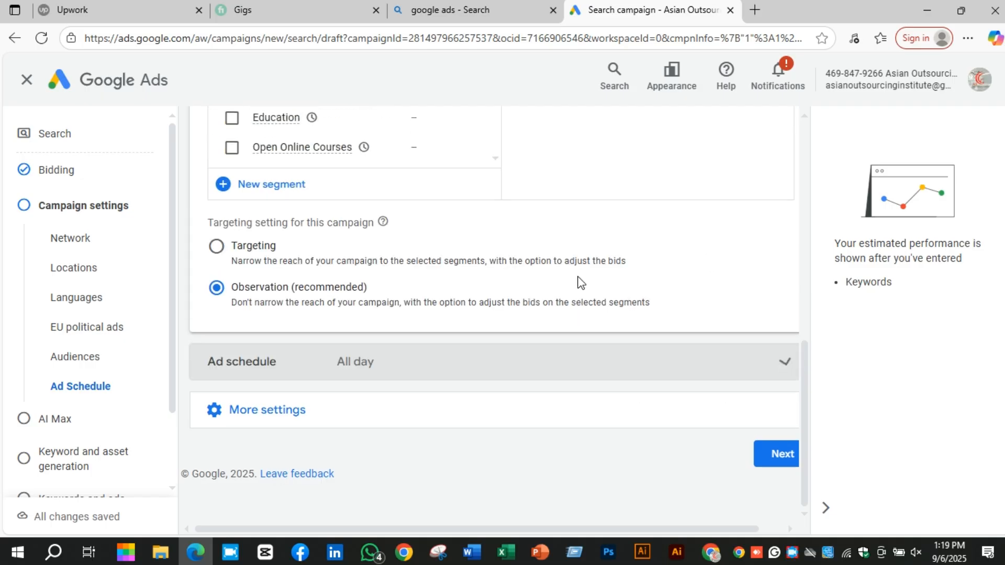
{"action": "left_click", "coordinate": [394, 370]}
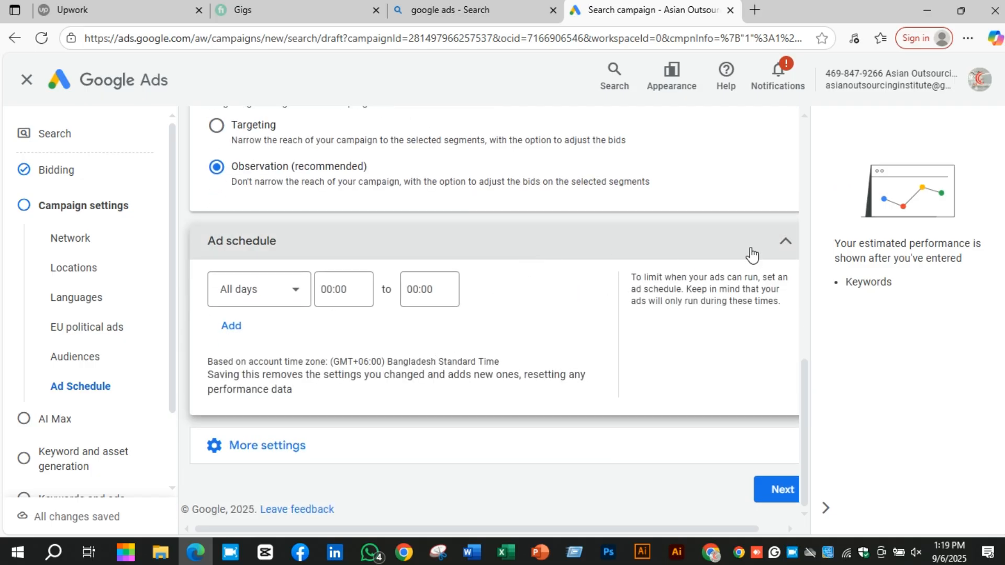
Open the campaign's start and end dates among the additional settings and proceed to the AI Max stage.
{"action": "left_click", "coordinate": [251, 451]}
{"action": "scroll", "coordinate": [560, 325], "scroll_direction": "down", "scroll_amount": 3}
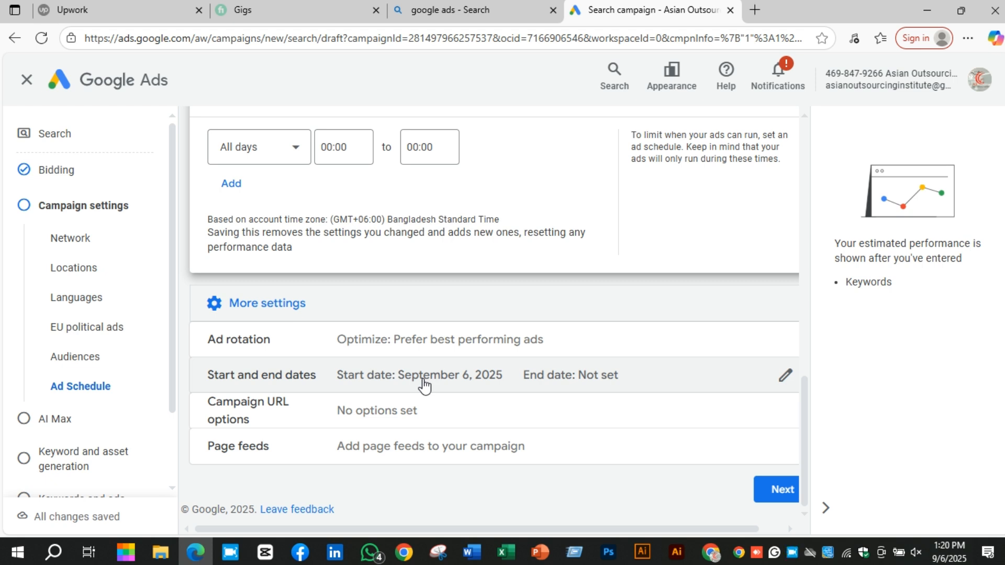
{"action": "left_click", "coordinate": [785, 376]}
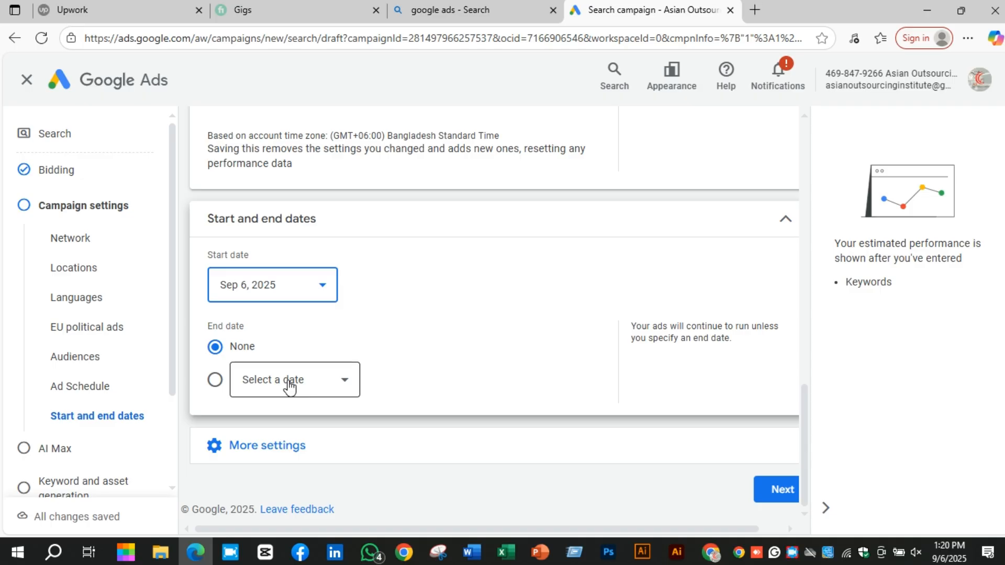
{"action": "left_click", "coordinate": [778, 490]}
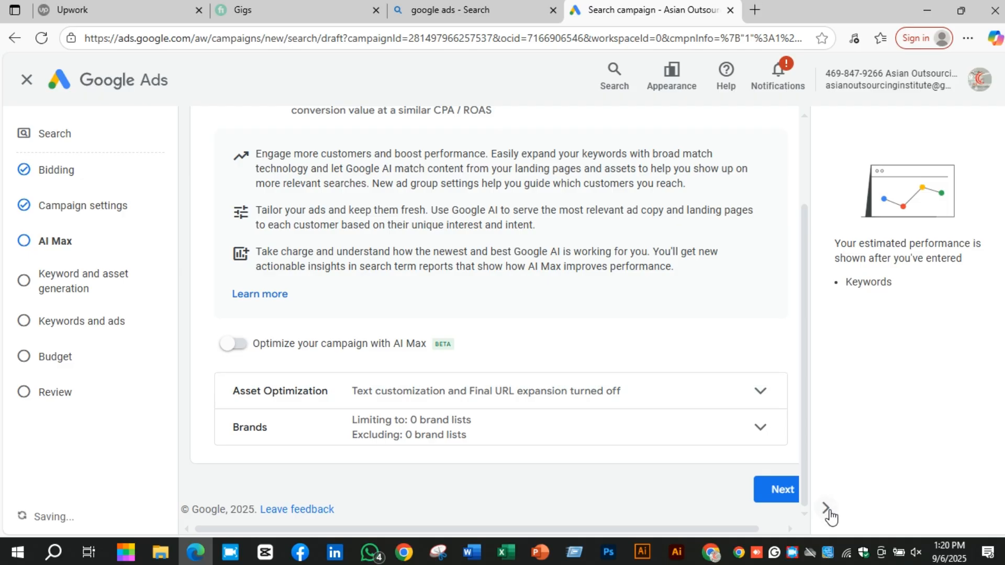
Collapse the estimated performance summary and continue past AI Max with its optimization left off.
{"action": "left_click", "coordinate": [825, 507]}
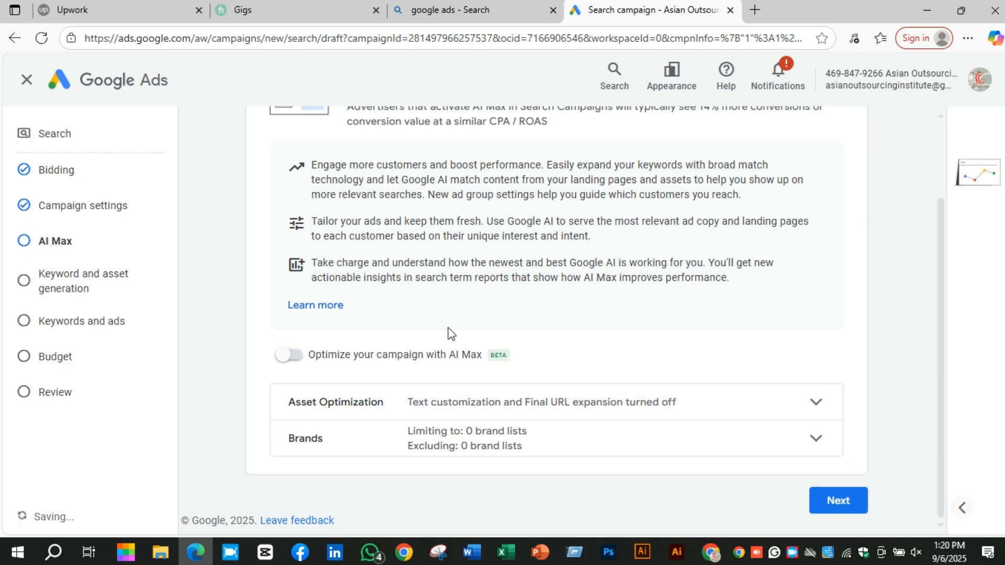
{"action": "scroll", "coordinate": [461, 331], "scroll_direction": "up", "scroll_amount": 2}
{"action": "scroll", "coordinate": [473, 317], "scroll_direction": "down", "scroll_amount": 2}
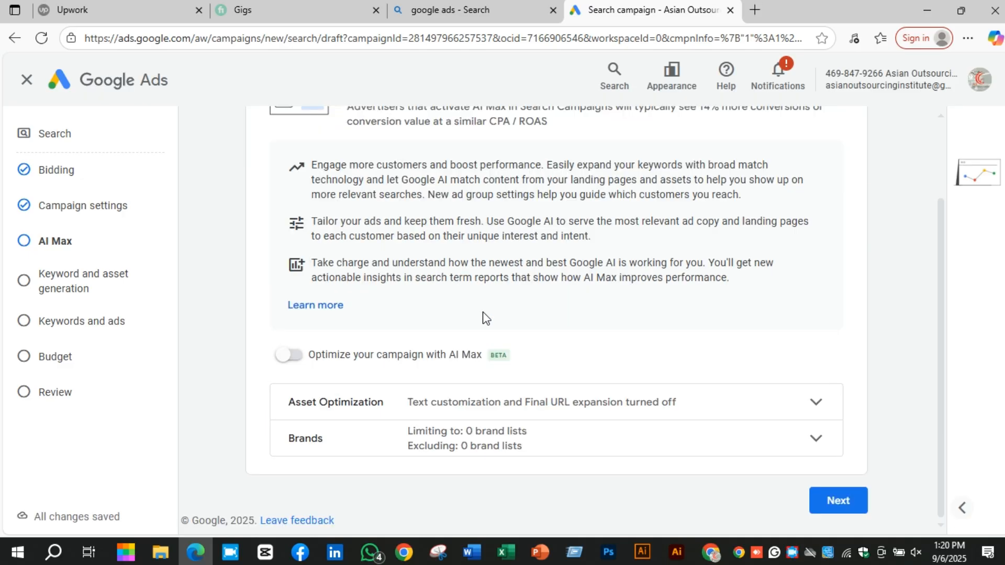
{"action": "left_click", "coordinate": [848, 504]}
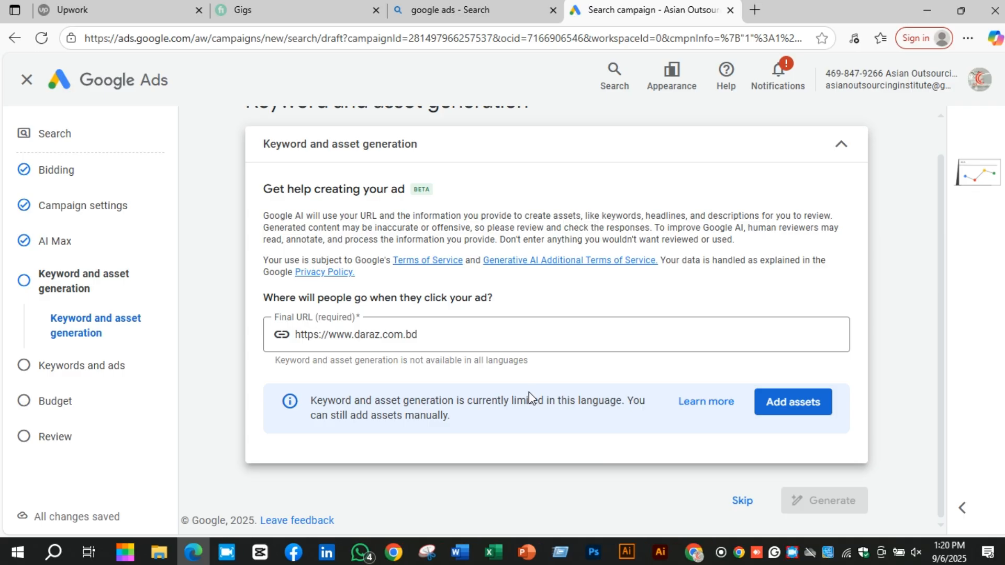
{"action": "scroll", "coordinate": [529, 390], "scroll_direction": "up", "scroll_amount": 1}
{"action": "scroll", "coordinate": [534, 377], "scroll_direction": "down", "scroll_amount": 1}
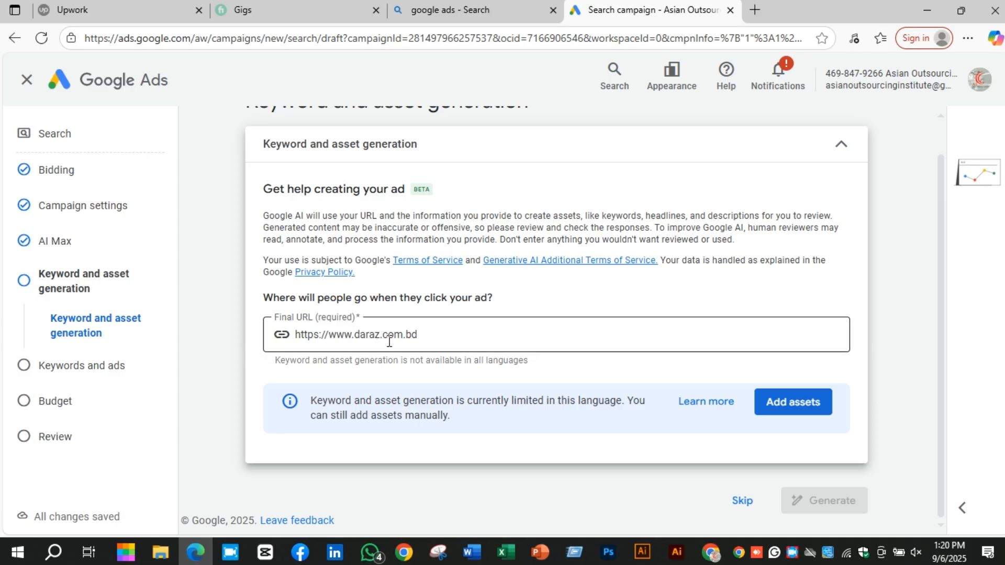
{"action": "left_click", "coordinate": [791, 403]}
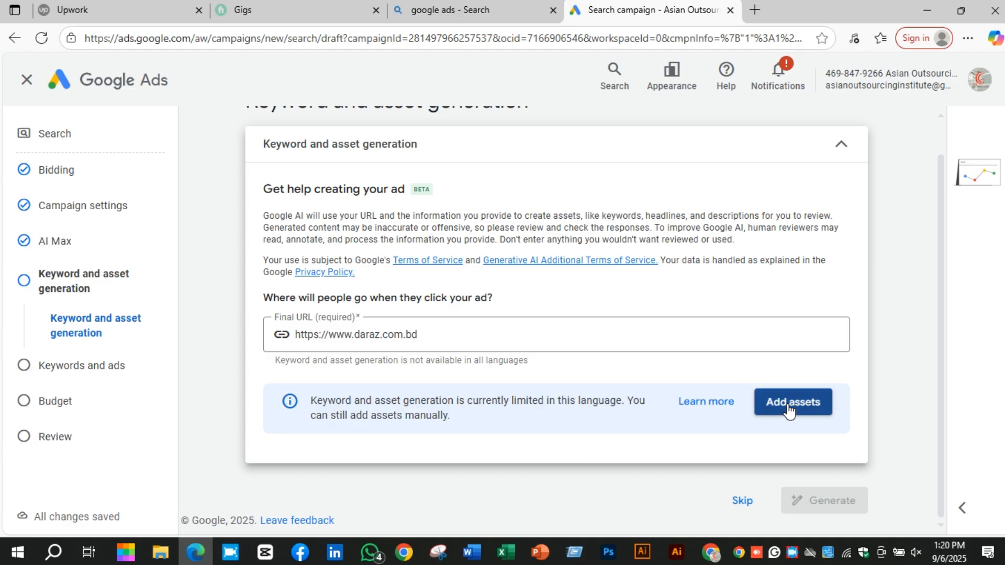
Close the chat panel and enter beauty products, shopping, kitchen and clothing as the products or services to advertise.
{"action": "scroll", "coordinate": [600, 347], "scroll_direction": "down", "scroll_amount": 5}
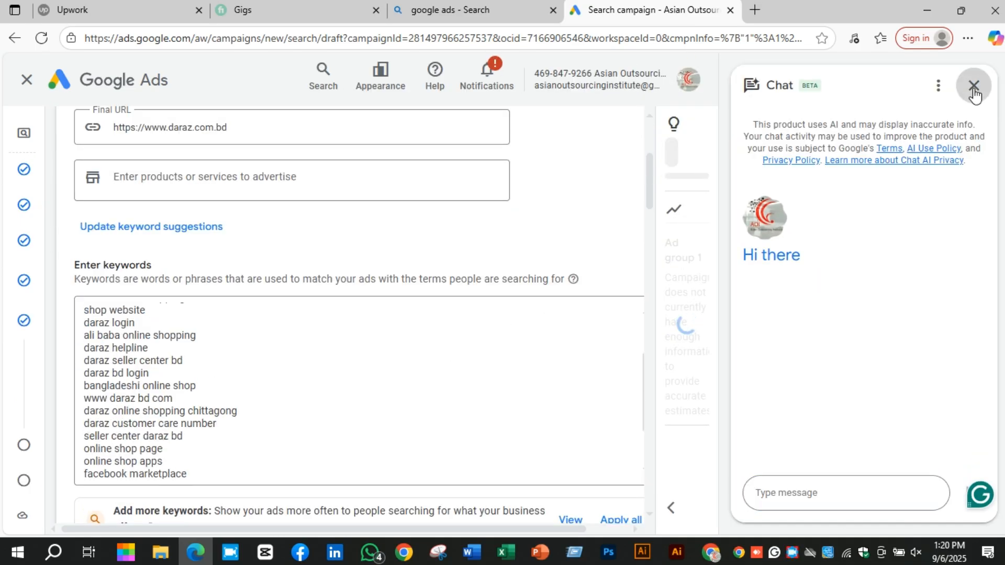
{"action": "left_click", "coordinate": [973, 87]}
{"action": "scroll", "coordinate": [582, 283], "scroll_direction": "down", "scroll_amount": 2}
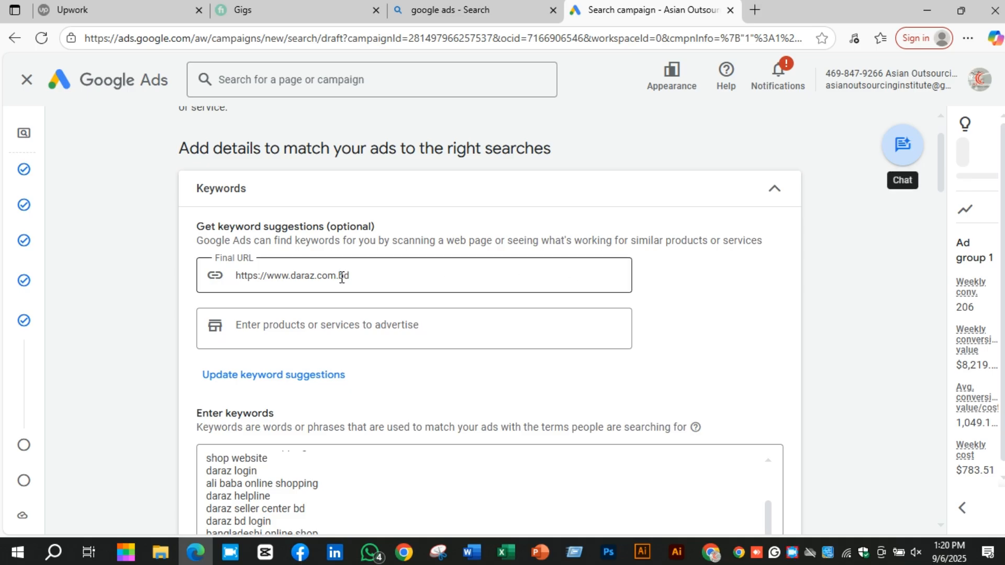
{"action": "left_click", "coordinate": [401, 334]}
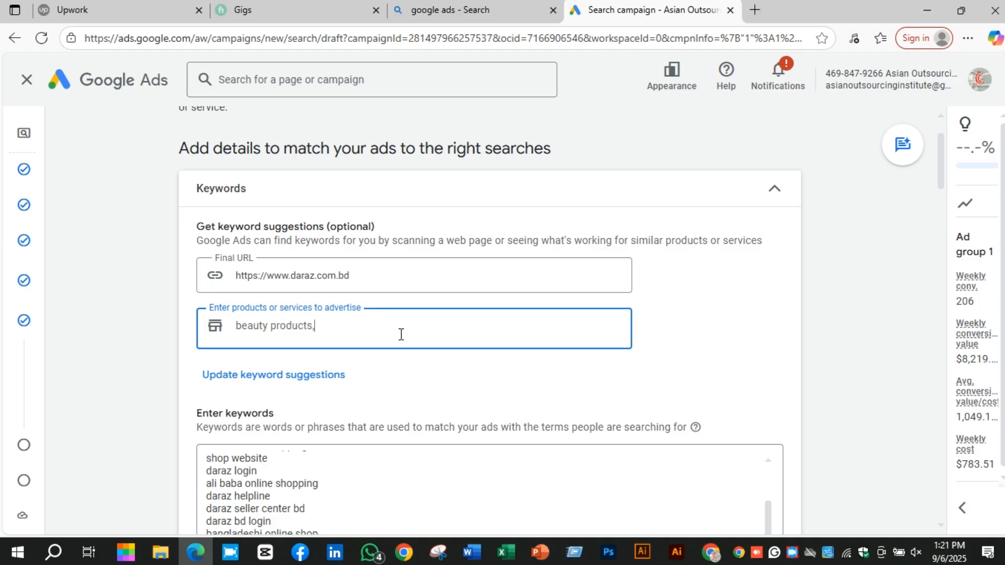
{"action": "type", "text": "s"}
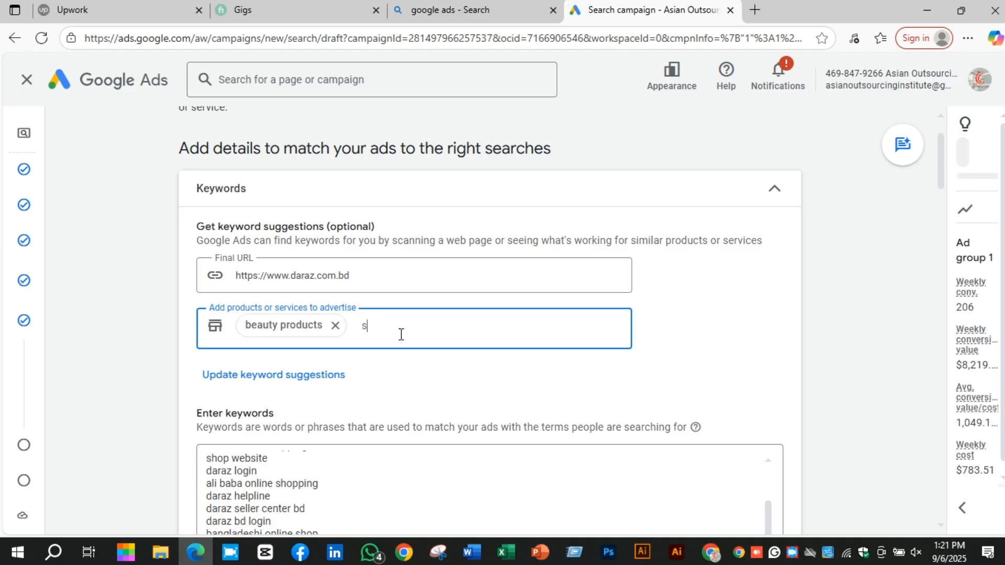
{"action": "type", "text": "hopping,"}
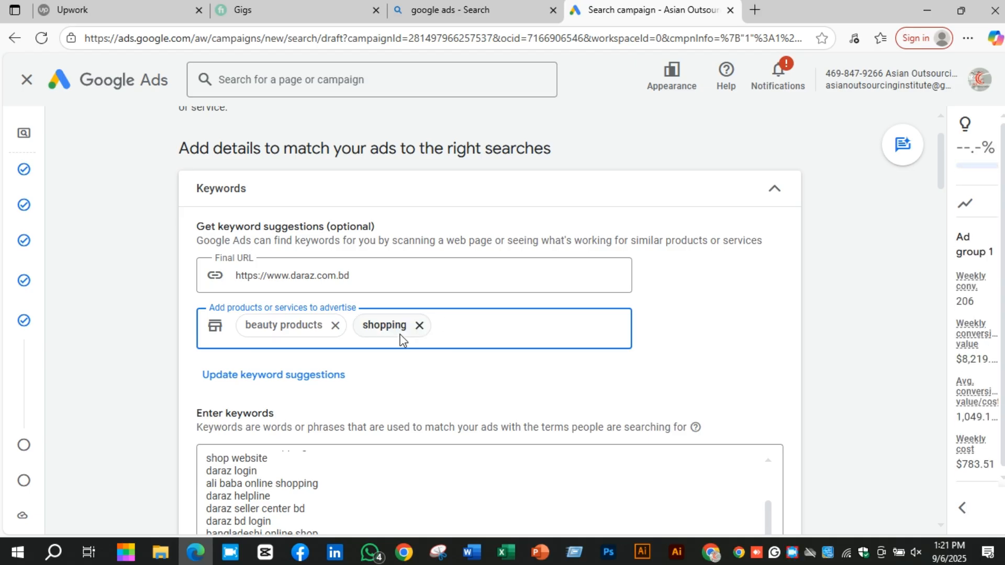
{"action": "type", "text": "kitchen,"}
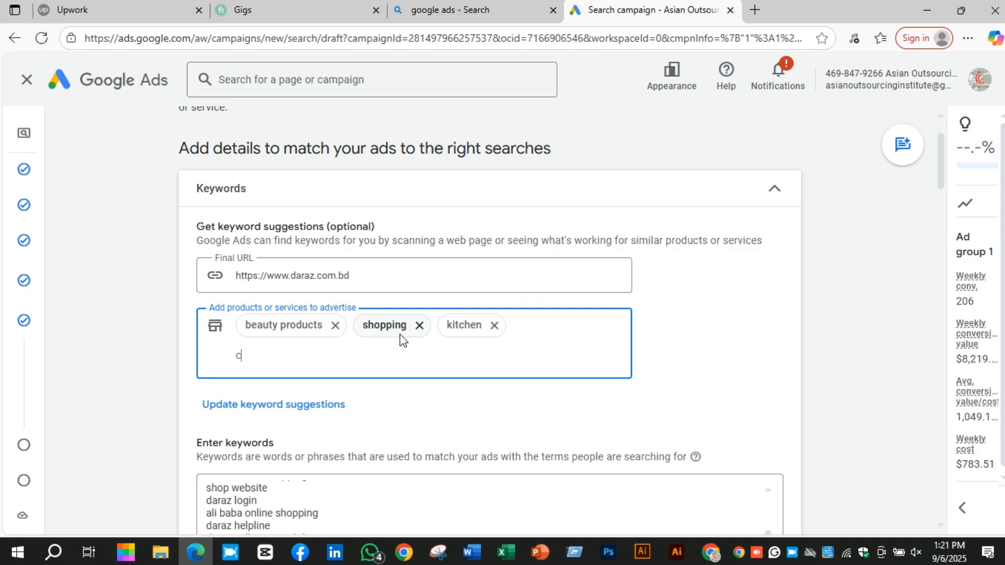
{"action": "type", "text": "clothing,"}
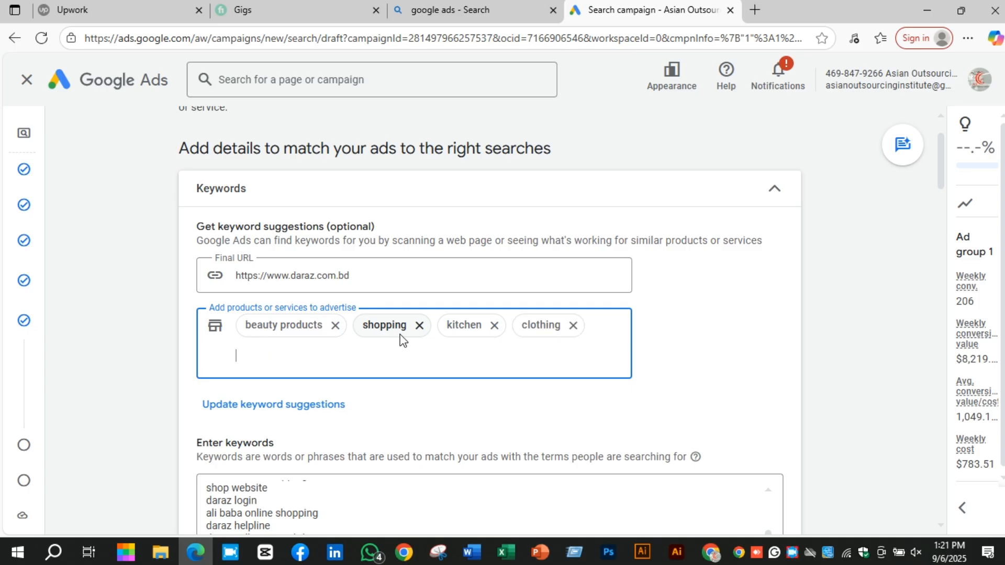
Open the Google Ads account in a separate browser tab from the existing "google ads" search results, discarding the blank tab.
{"action": "scroll", "coordinate": [660, 394], "scroll_direction": "down", "scroll_amount": 1}
{"action": "scroll", "coordinate": [661, 394], "scroll_direction": "down", "scroll_amount": 6}
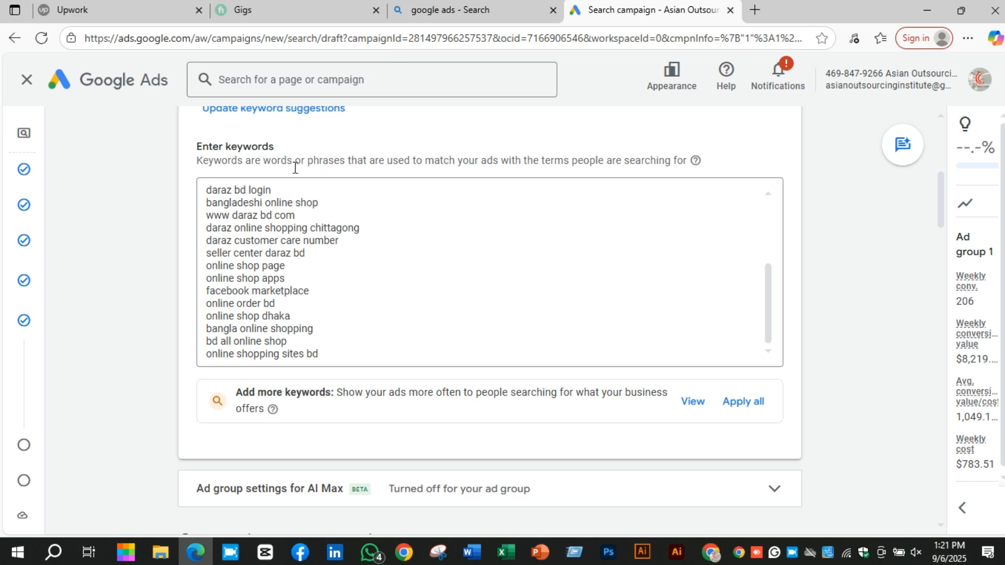
{"action": "scroll", "coordinate": [328, 252], "scroll_direction": "up", "scroll_amount": 3}
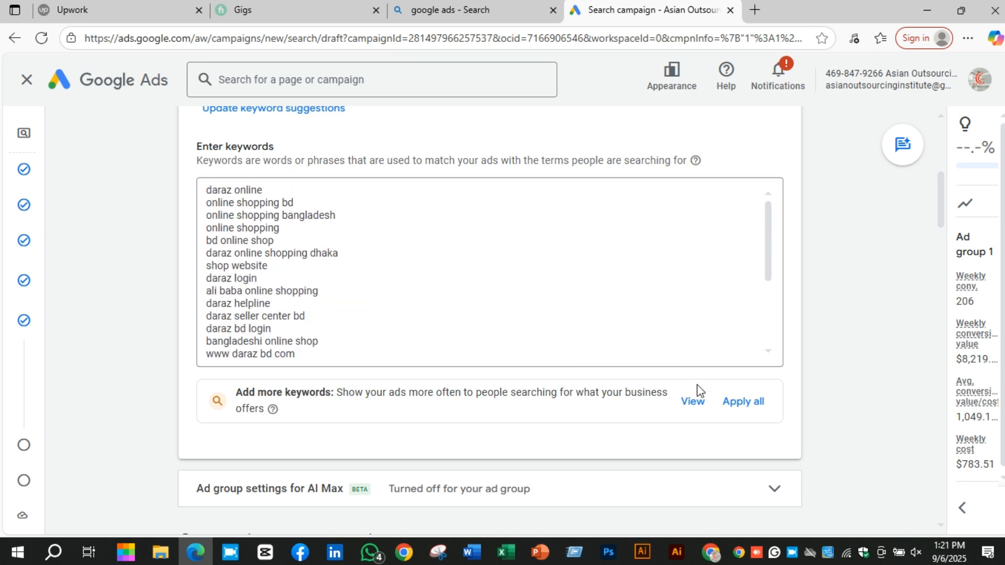
{"action": "left_click", "coordinate": [754, 10]}
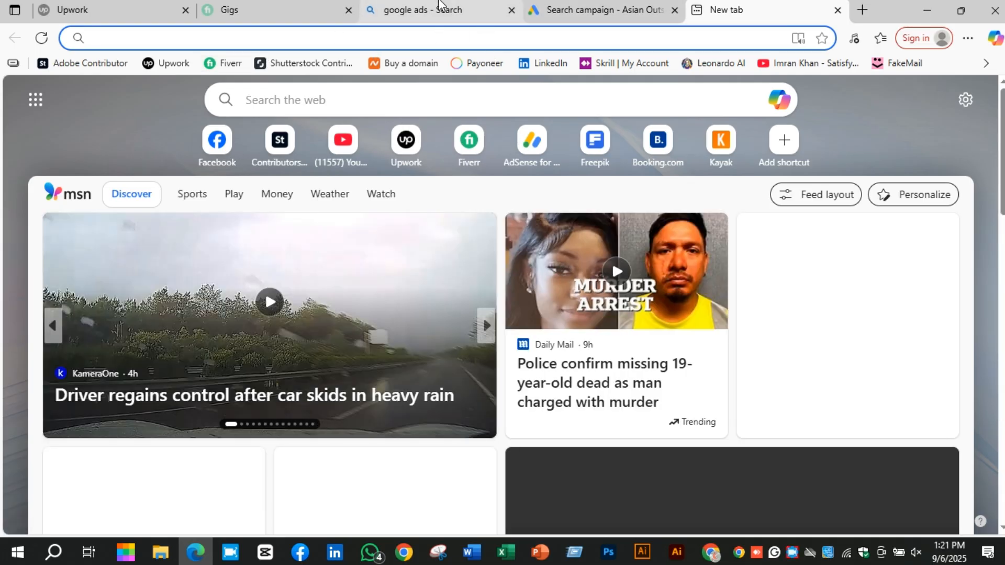
{"action": "left_click", "coordinate": [438, 5]}
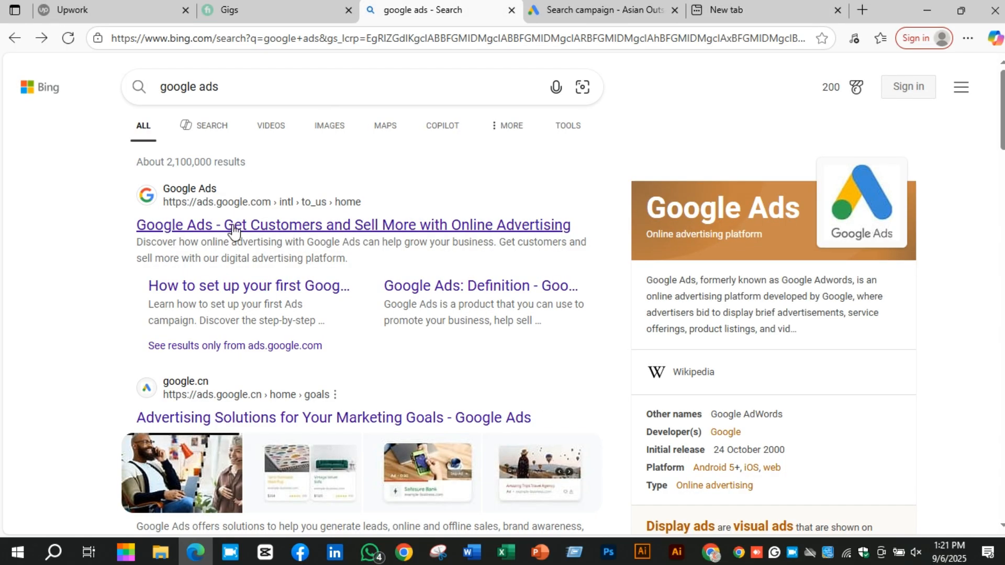
{"action": "left_click", "coordinate": [265, 229]}
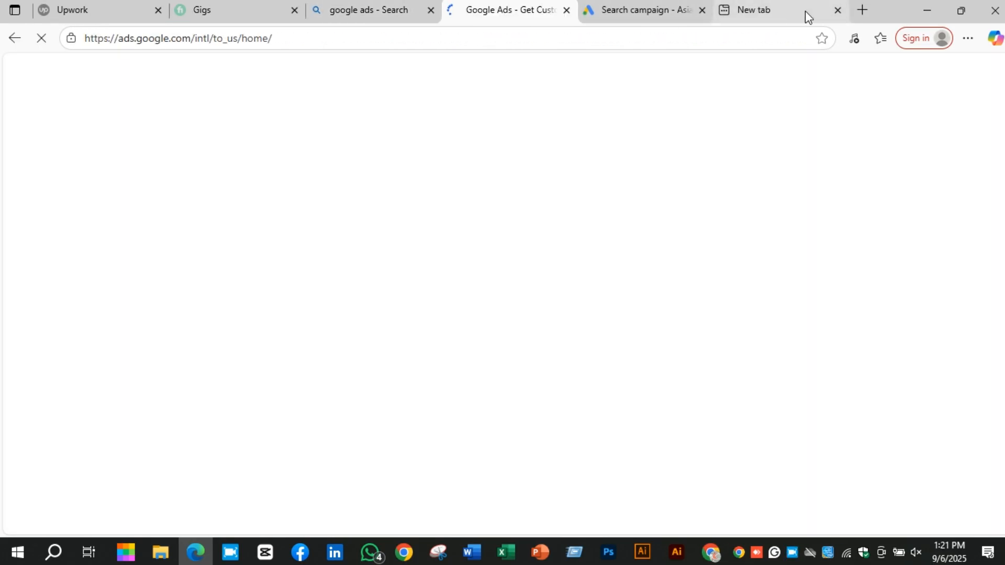
{"action": "left_click", "coordinate": [837, 10]}
{"action": "left_click", "coordinate": [813, 87]}
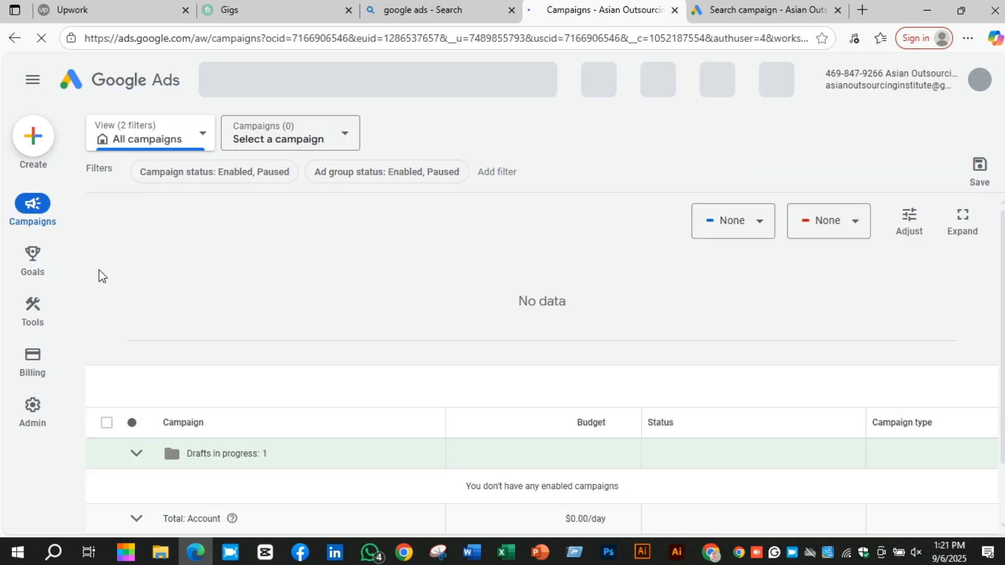
Open Keyword Planner's Discover new keywords form and hide the account-paused notice.
{"action": "left_click", "coordinate": [39, 310]}
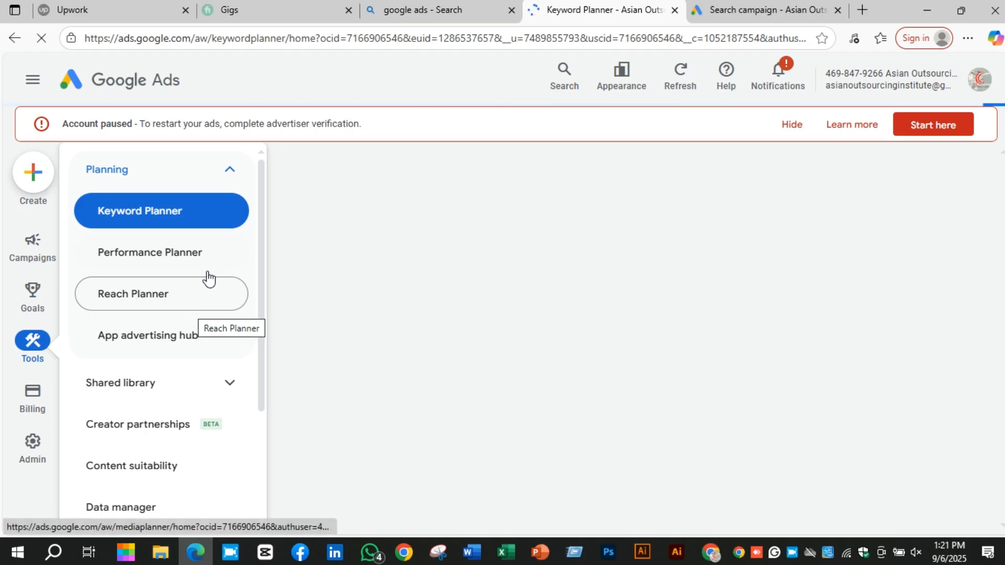
{"action": "left_click", "coordinate": [177, 210]}
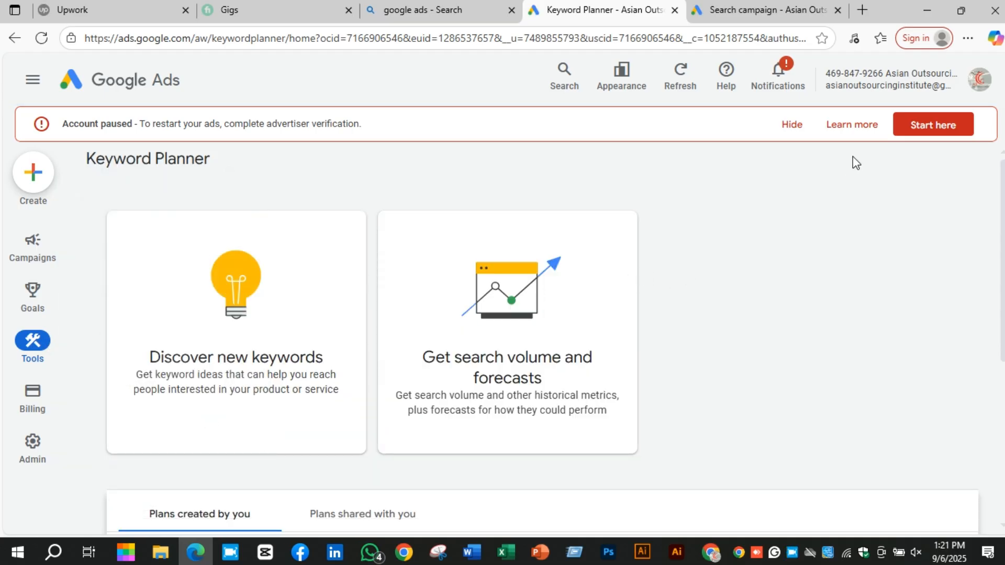
{"action": "left_click", "coordinate": [789, 126]}
{"action": "scroll", "coordinate": [359, 283], "scroll_direction": "down", "scroll_amount": 1}
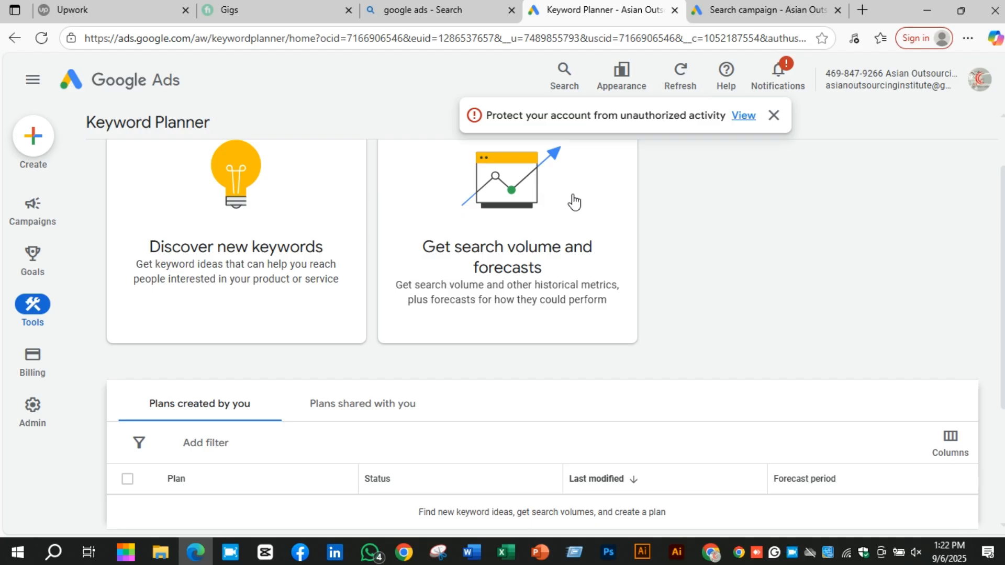
{"action": "left_click", "coordinate": [298, 227]}
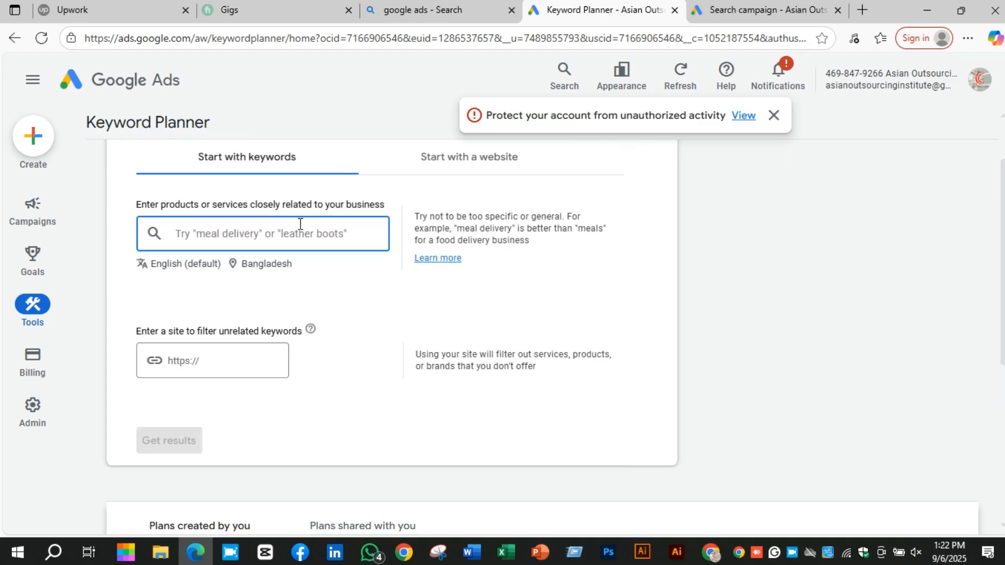
{"action": "left_click", "coordinate": [788, 5]}
{"action": "scroll", "coordinate": [338, 218], "scroll_direction": "up", "scroll_amount": 4}
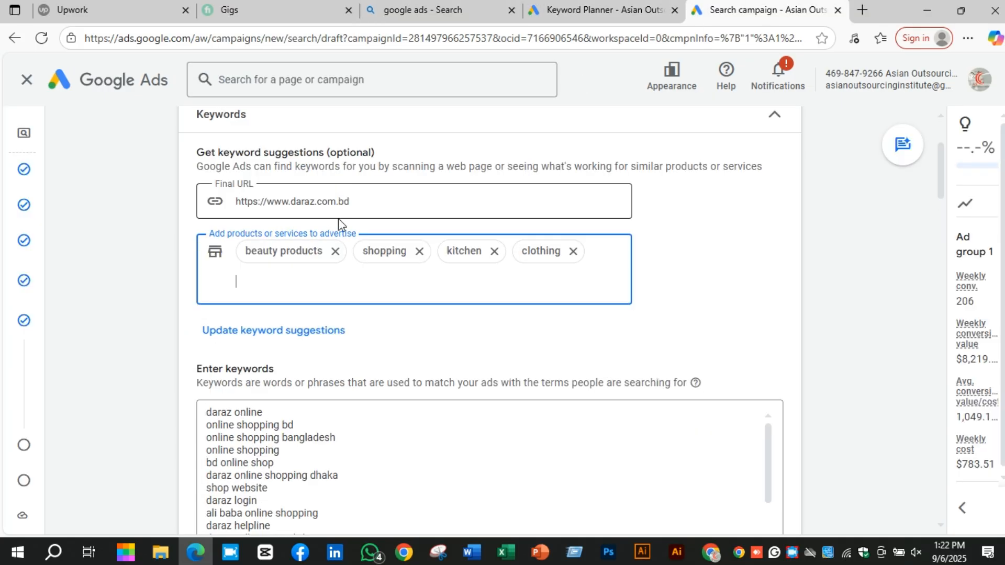
{"action": "triple_click", "coordinate": [306, 201]}
{"action": "key", "text": "ctrl+c"}
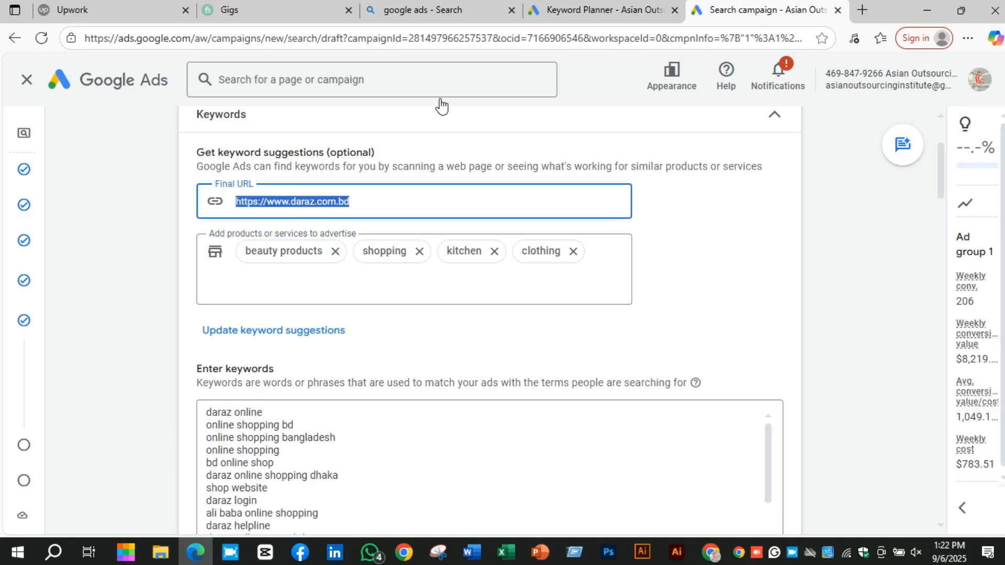
{"action": "left_click", "coordinate": [596, 6]}
{"action": "left_click", "coordinate": [201, 368]}
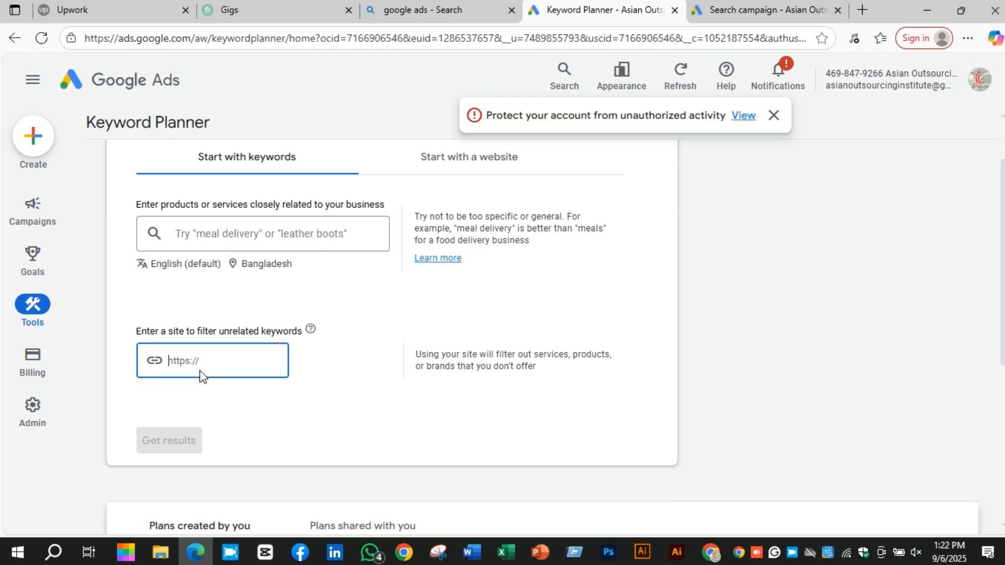
{"action": "key", "text": "ctrl+v"}
Enter shopping, kitchen, clothing, beauty and electronics as the seed keywords related to the business.
{"action": "left_click", "coordinate": [267, 236]}
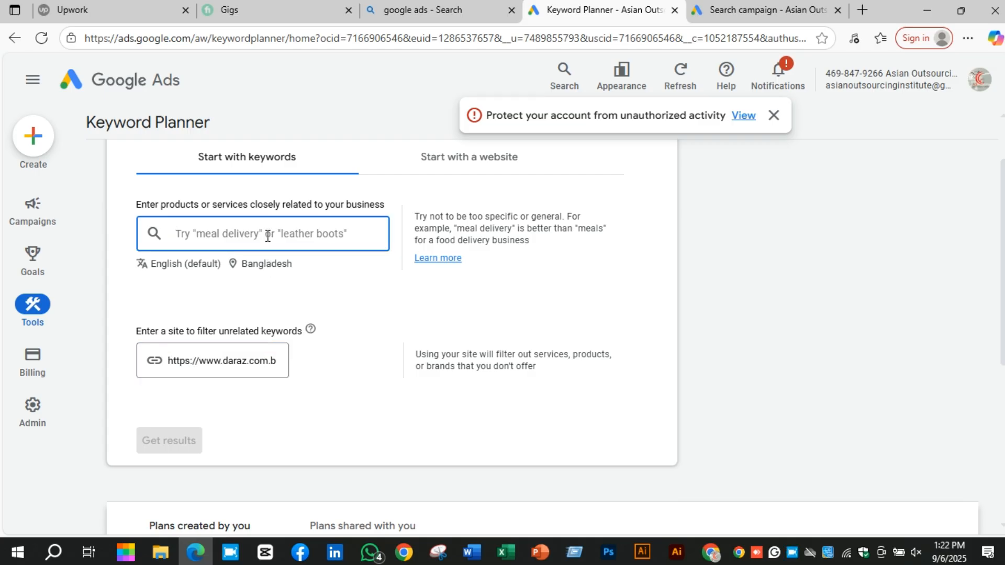
{"action": "type", "text": "sho"}
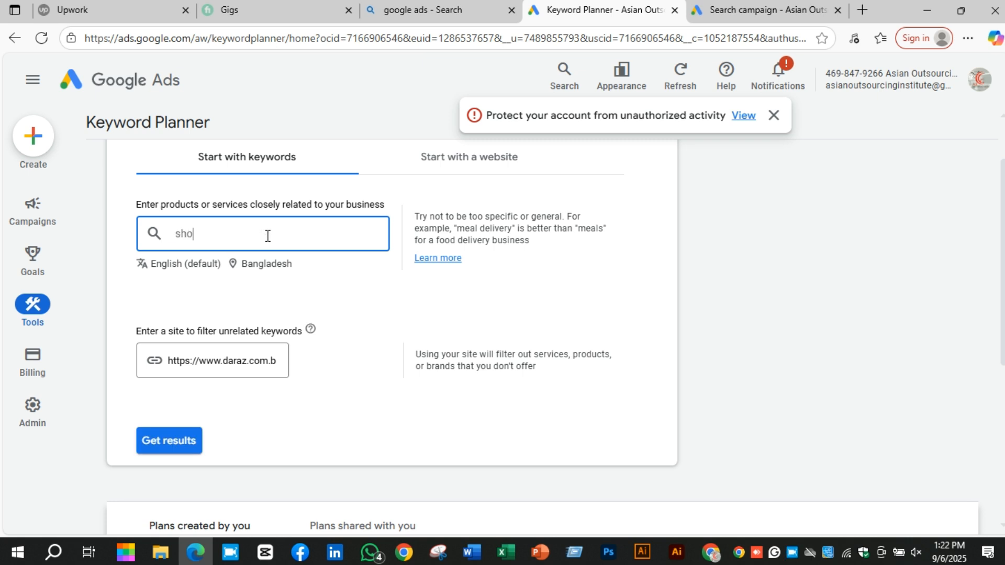
{"action": "type", "text": "pping"}
{"action": "key", "text": "Return"}
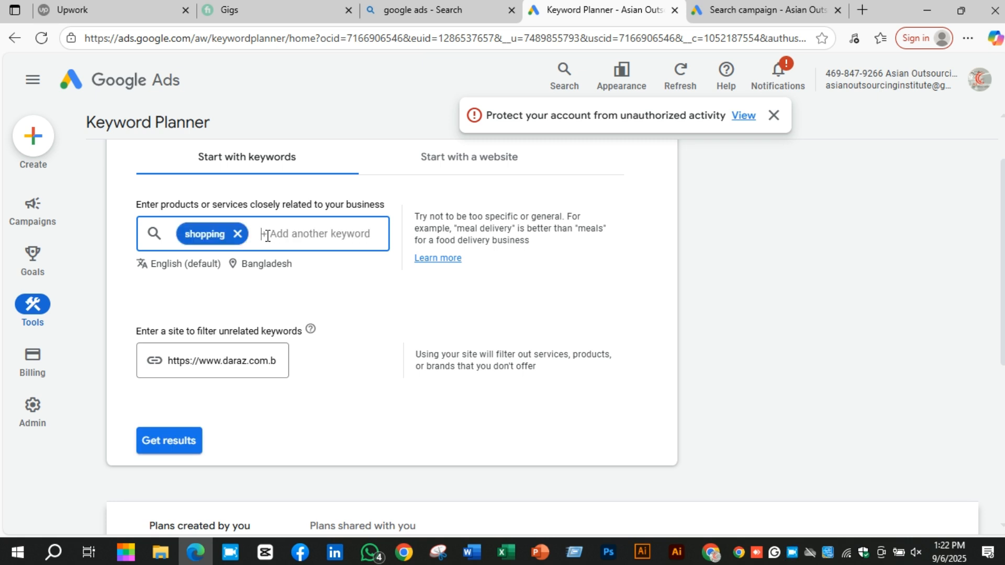
{"action": "type", "text": "kitche"}
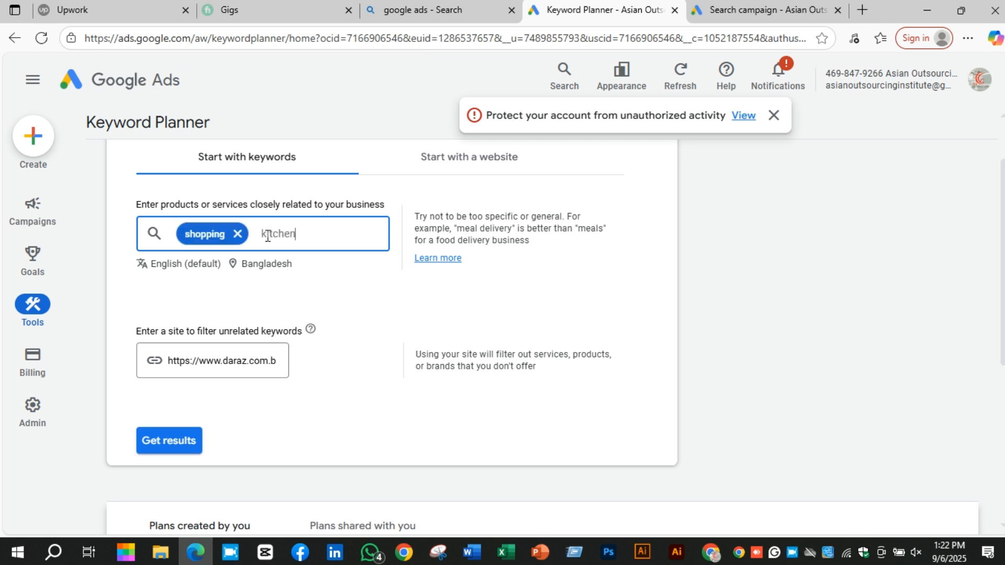
{"action": "type", "text": "n"}
{"action": "key", "text": "Return"}
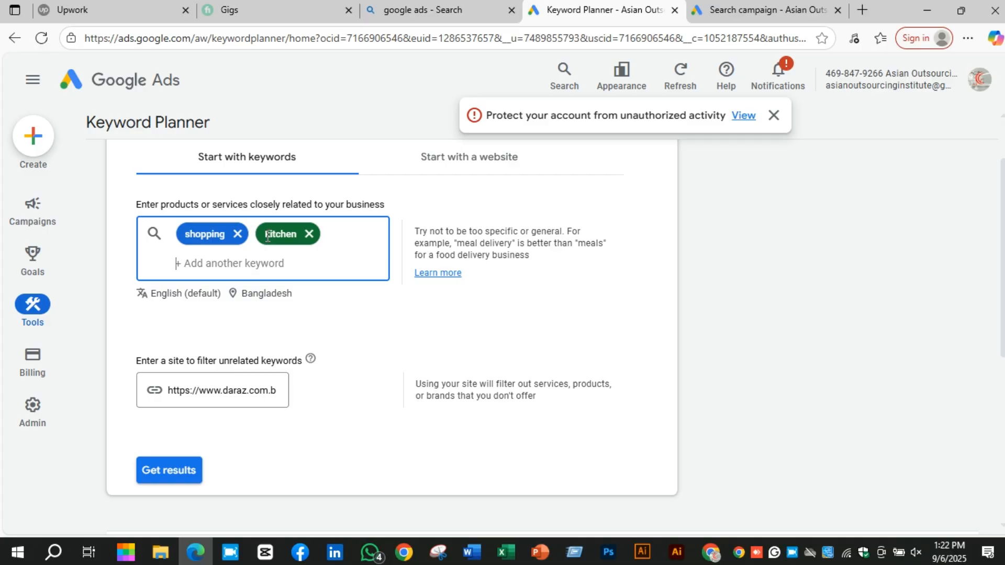
{"action": "type", "text": "cloting"}
{"action": "key", "text": "BackSpace"}
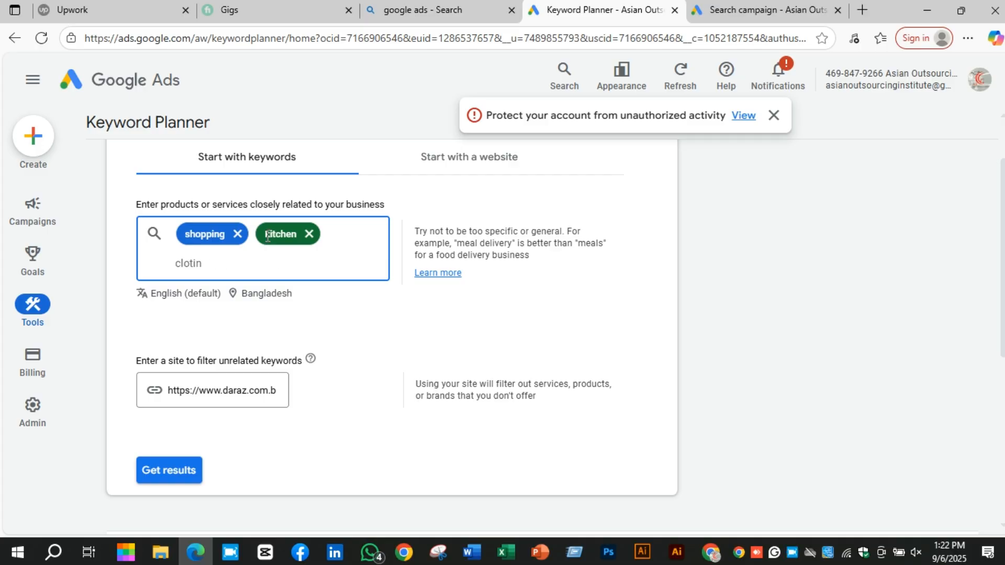
{"action": "type", "text": "ng"}
{"action": "key", "text": "Return"}
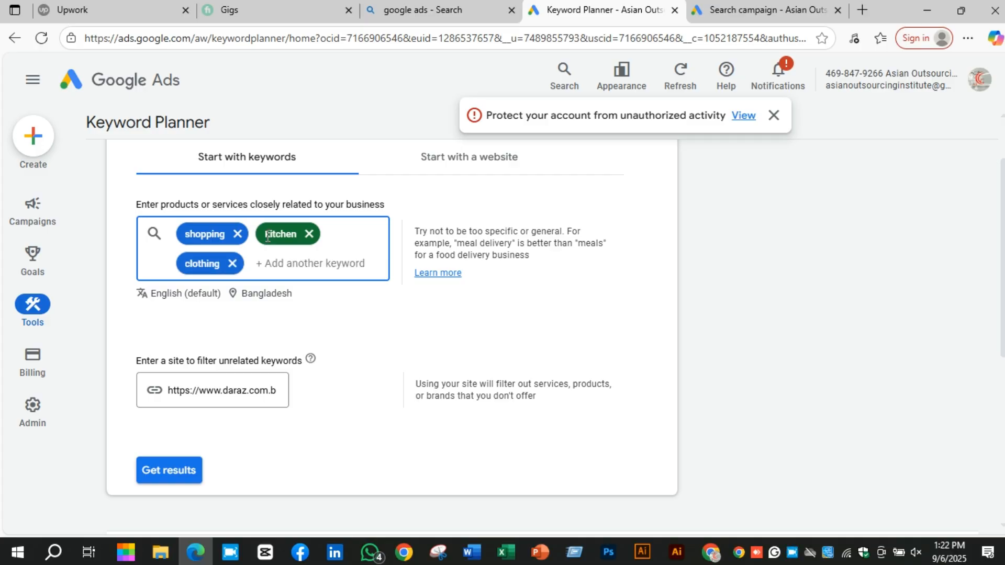
{"action": "type", "text": "beauty"}
{"action": "key", "text": "Return"}
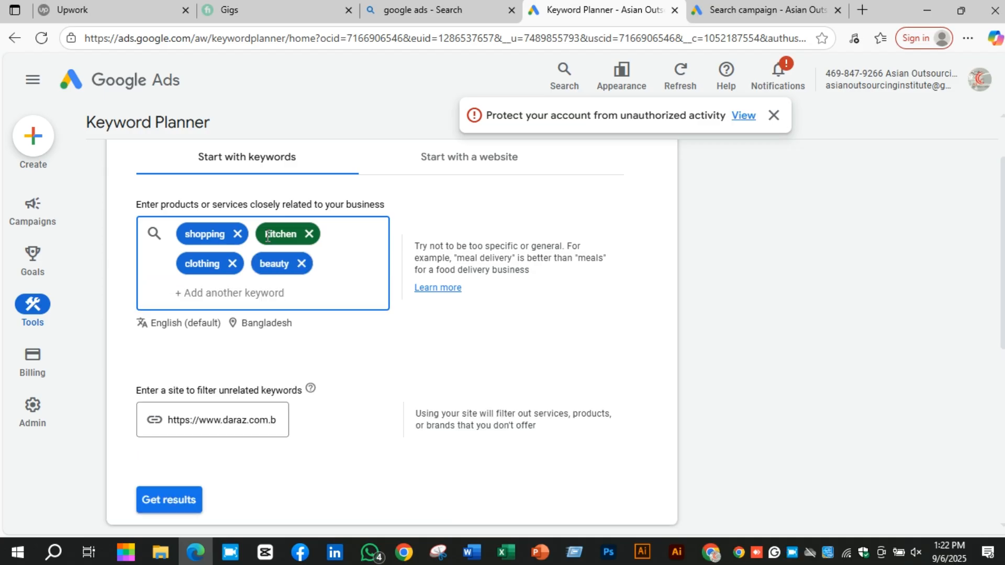
{"action": "type", "text": "ek"}
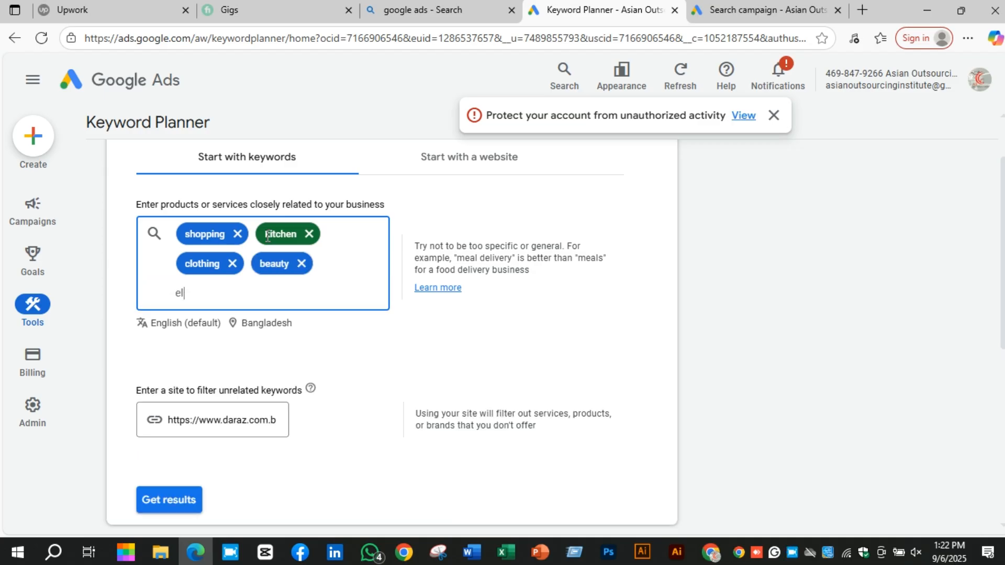
{"action": "type", "text": "ectronics"}
{"action": "key", "text": "Return"}
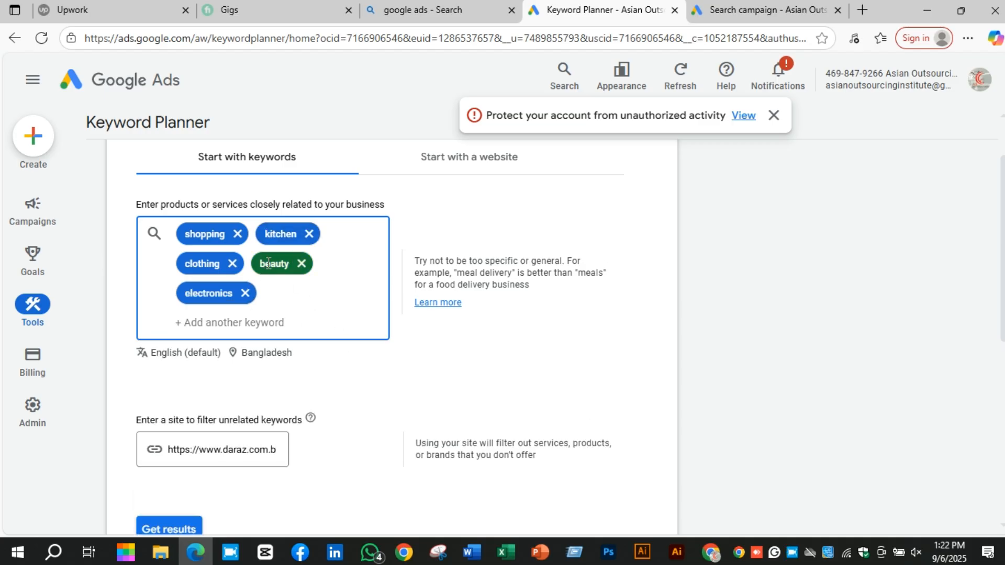
Get the keyword ideas for the entered terms and site, and dismiss the account protection notice.
{"action": "scroll", "coordinate": [324, 463], "scroll_direction": "down", "scroll_amount": 1}
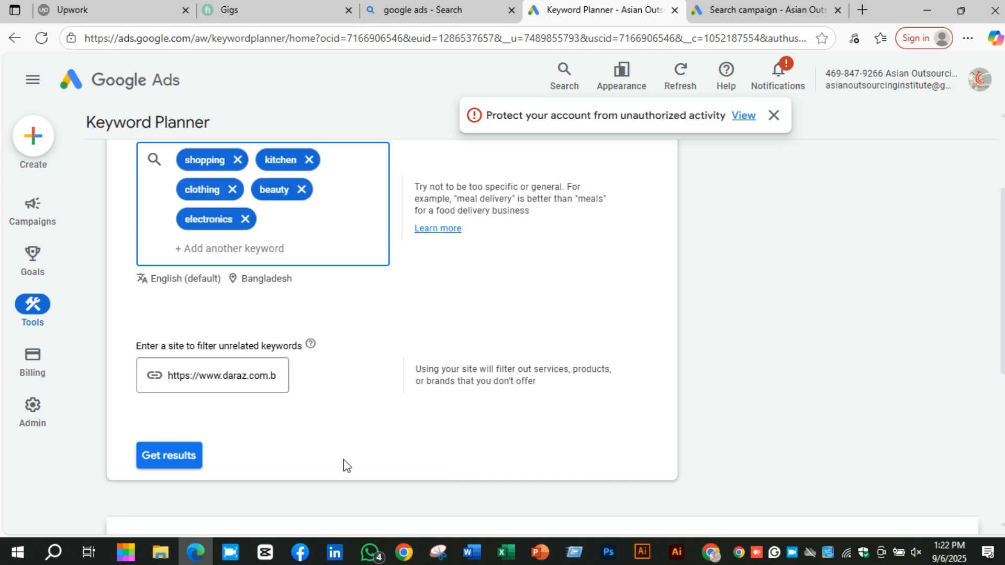
{"action": "left_click", "coordinate": [191, 458]}
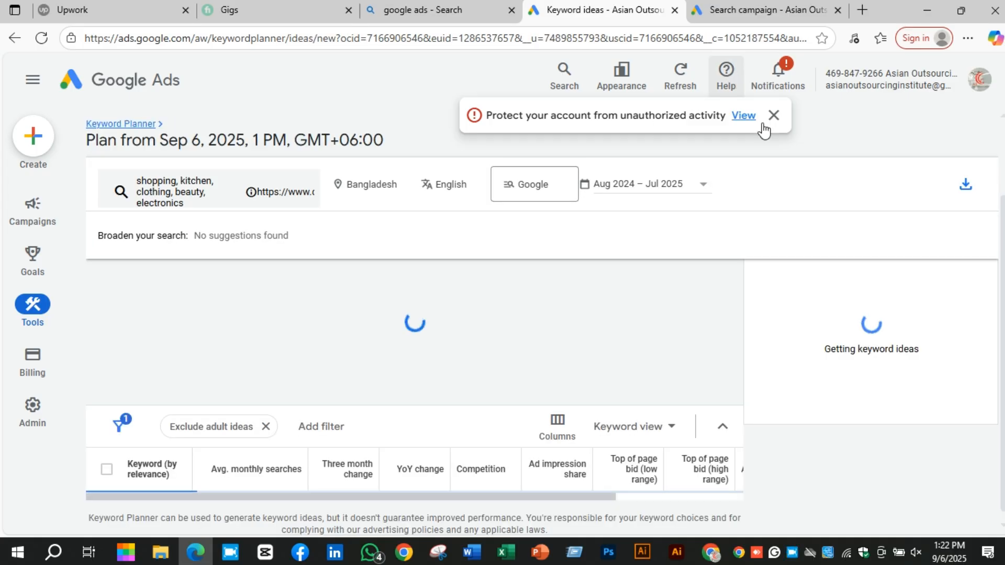
{"action": "left_click", "coordinate": [772, 116]}
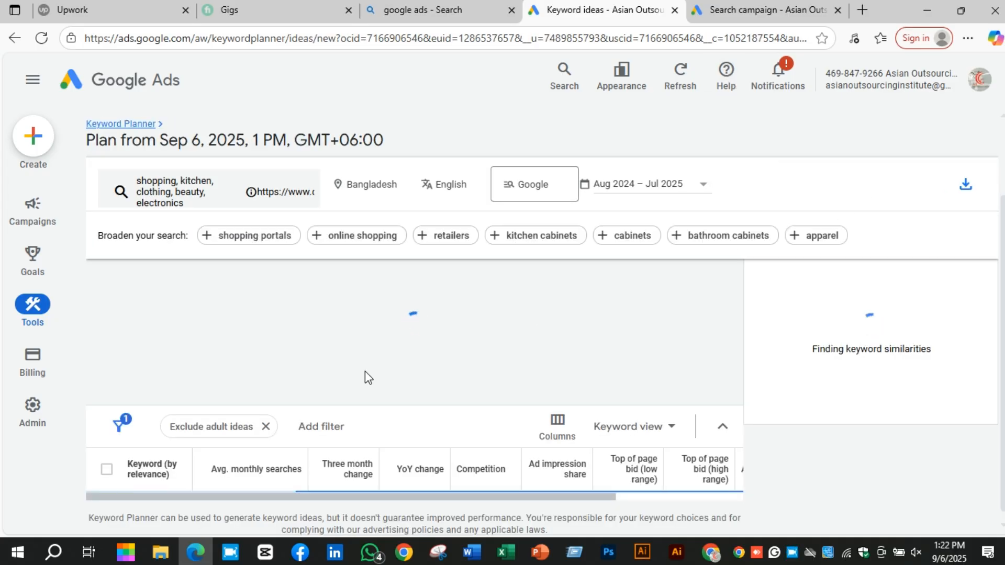
Reduce the browser's page zoom to 90% and close the Refine keywords pane beside the keyword ideas.
{"action": "left_click", "coordinate": [967, 38]}
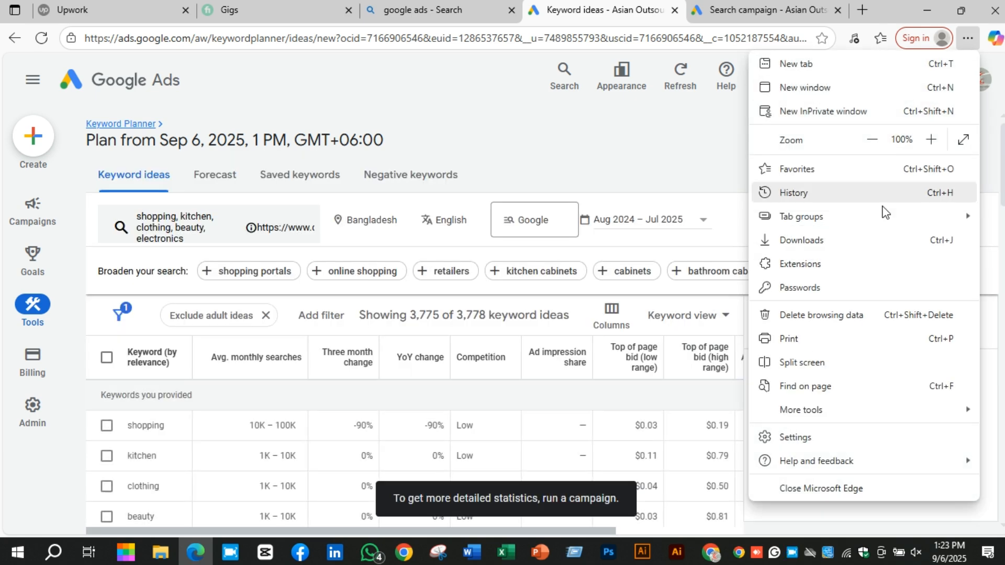
{"action": "left_click", "coordinate": [873, 140]}
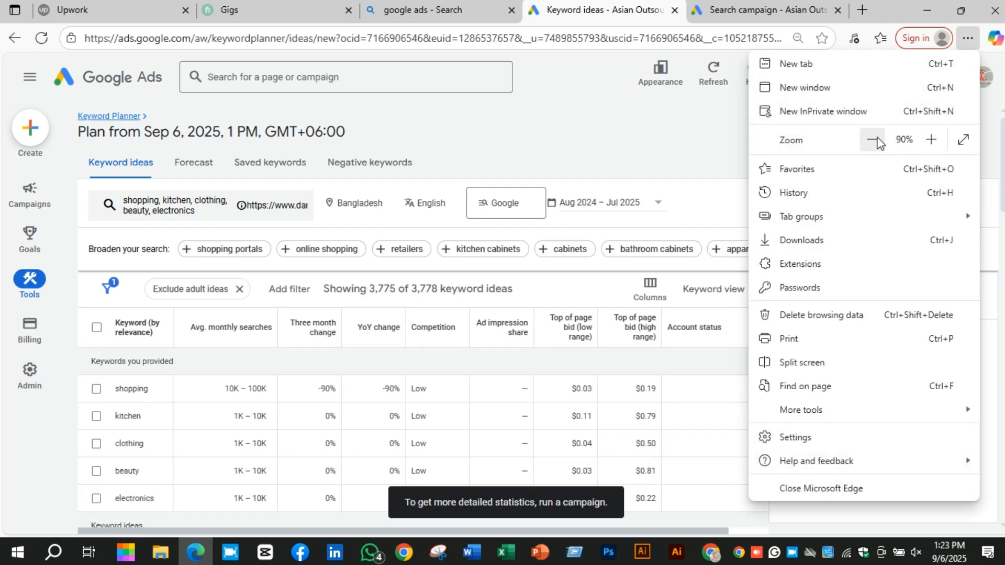
{"action": "left_click", "coordinate": [497, 128]}
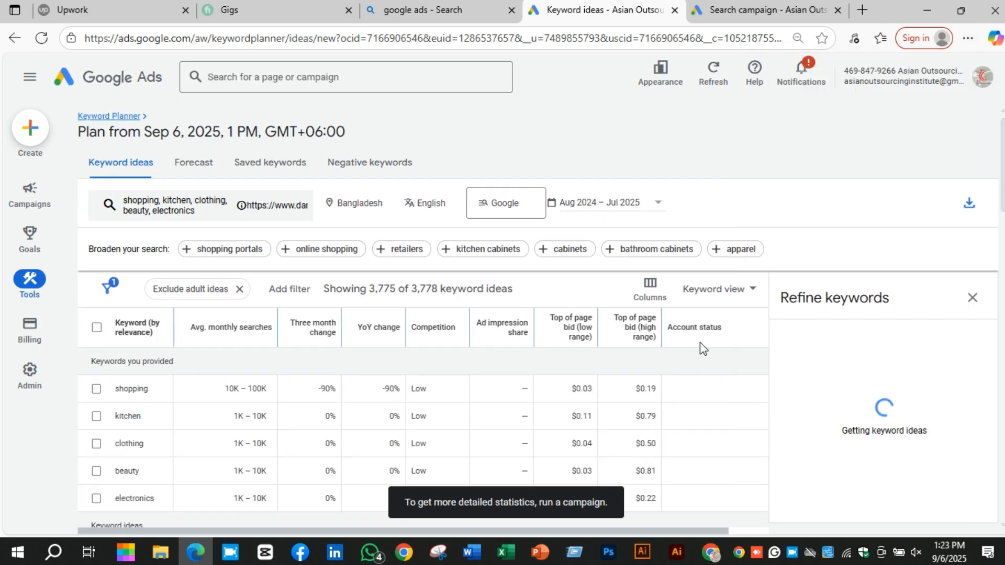
{"action": "left_click", "coordinate": [975, 303]}
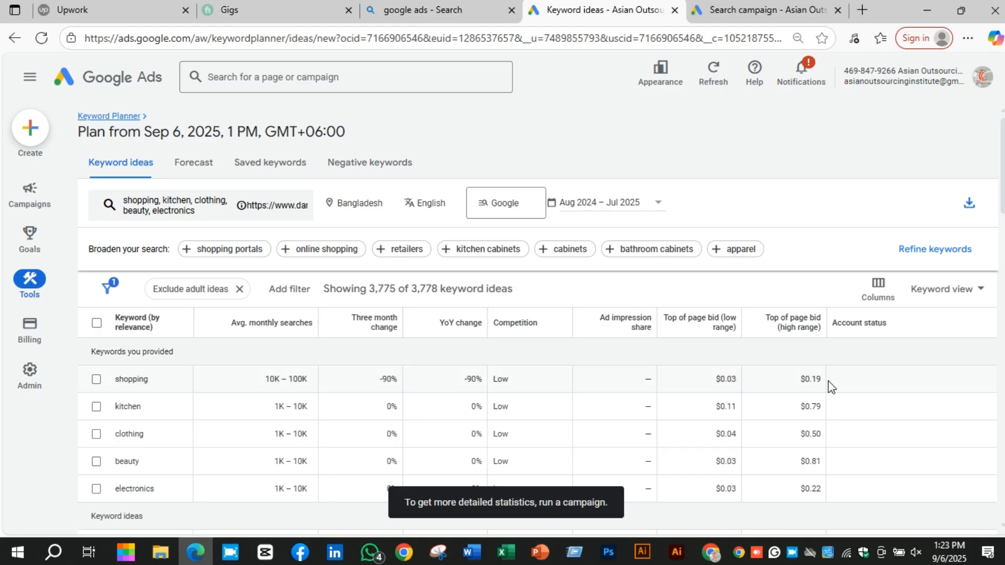
Select the five provided keywords in the results: shopping, kitchen, clothing, beauty and electronics.
{"action": "scroll", "coordinate": [837, 379], "scroll_direction": "down", "scroll_amount": 1}
{"action": "scroll", "coordinate": [870, 373], "scroll_direction": "down", "scroll_amount": 2}
{"action": "scroll", "coordinate": [870, 373], "scroll_direction": "up", "scroll_amount": 3}
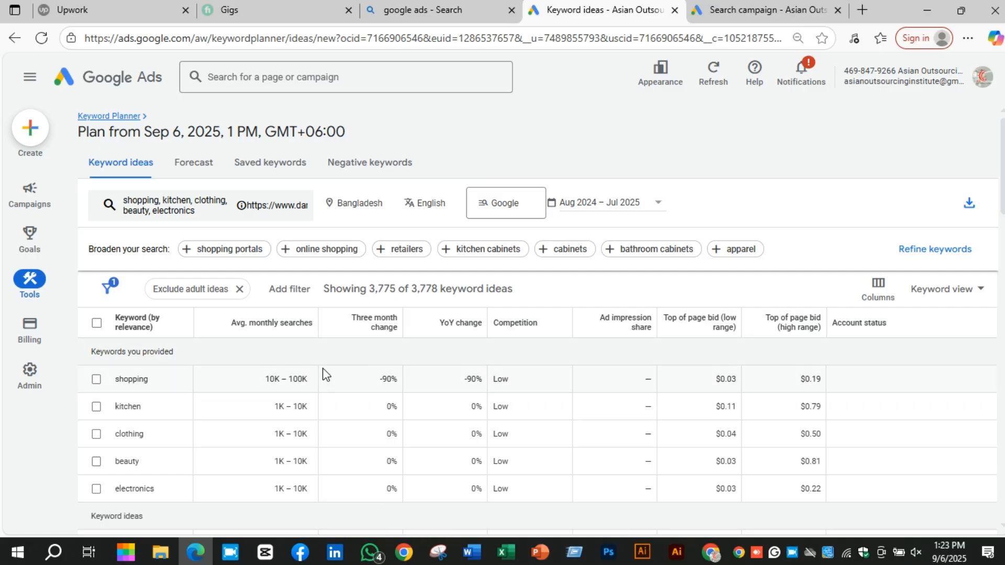
{"action": "left_click", "coordinate": [96, 379]}
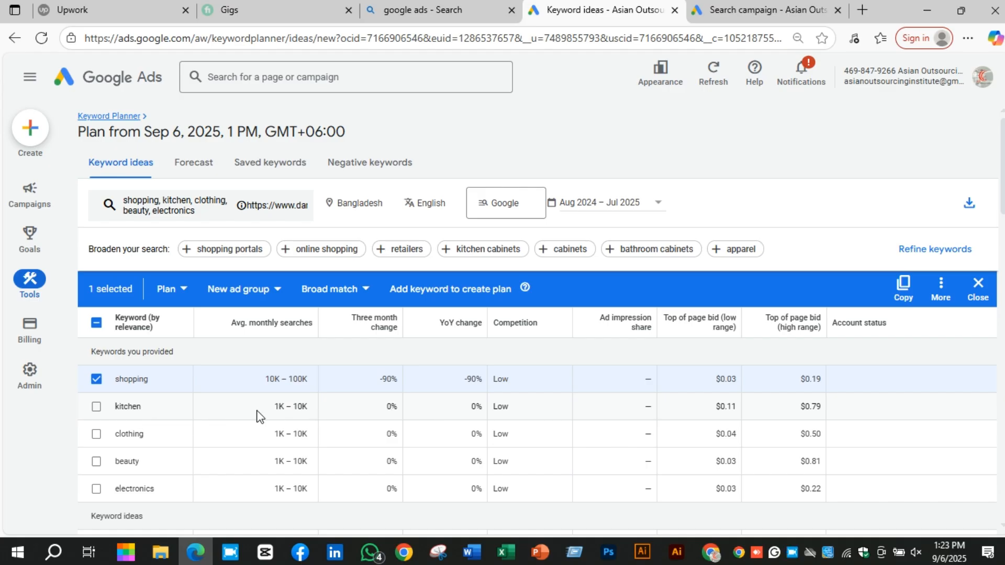
{"action": "left_click", "coordinate": [96, 406]}
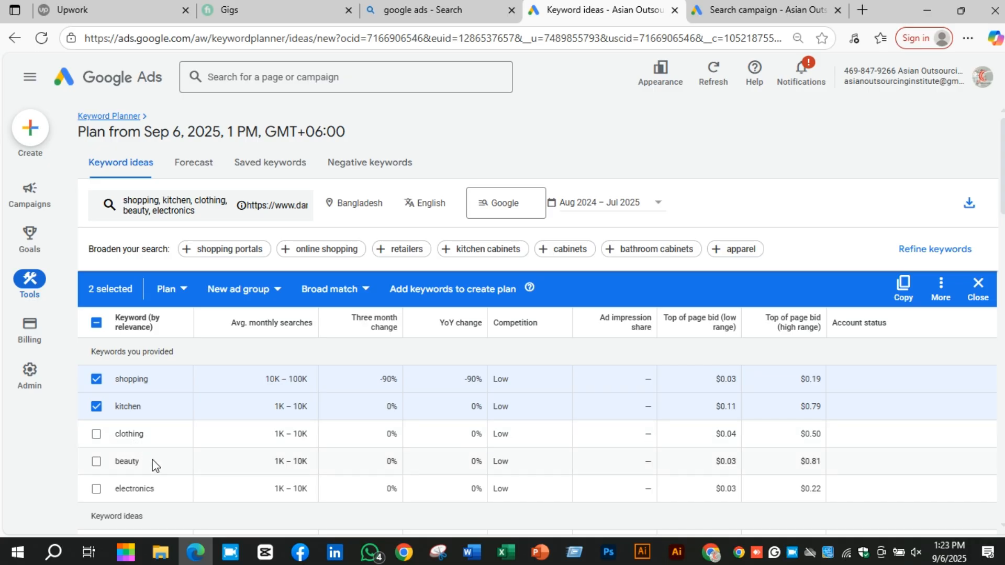
{"action": "left_click", "coordinate": [96, 434]}
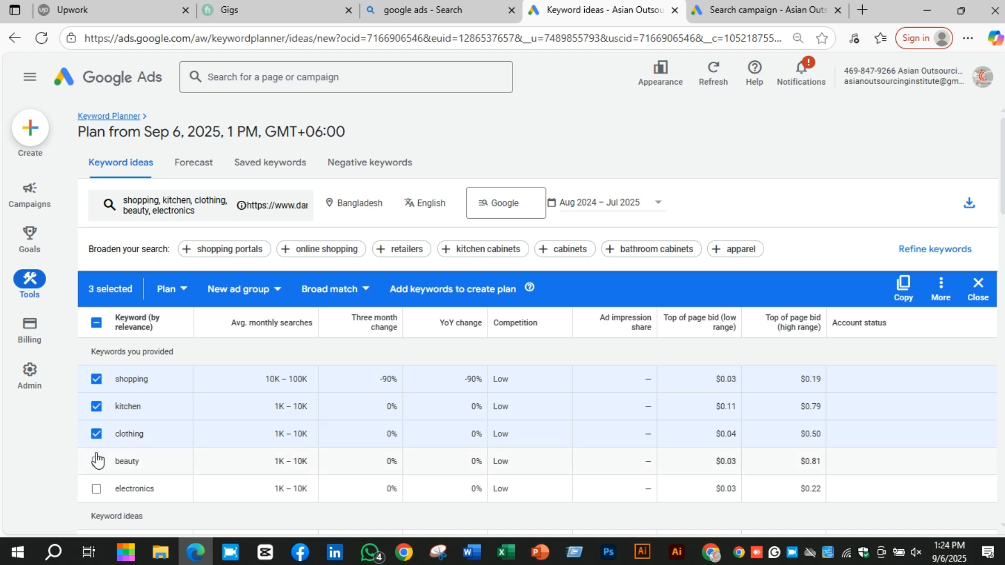
{"action": "left_click", "coordinate": [96, 462]}
{"action": "left_click", "coordinate": [96, 490]}
Review the further keyword ideas and copy the five selected keywords to the clipboard.
{"action": "scroll", "coordinate": [287, 455], "scroll_direction": "down", "scroll_amount": 5}
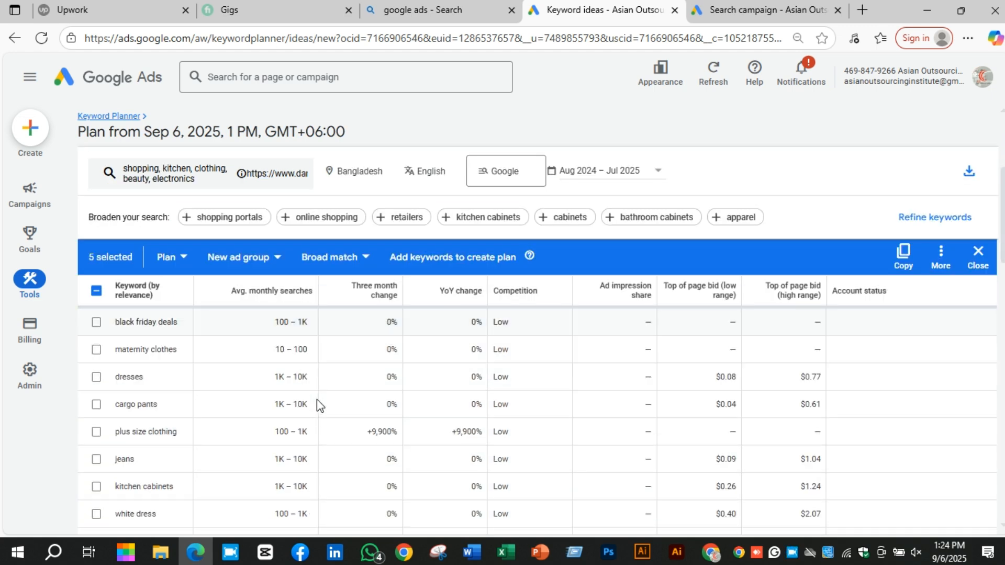
{"action": "scroll", "coordinate": [316, 400], "scroll_direction": "down", "scroll_amount": 4}
{"action": "scroll", "coordinate": [316, 399], "scroll_direction": "down", "scroll_amount": 8}
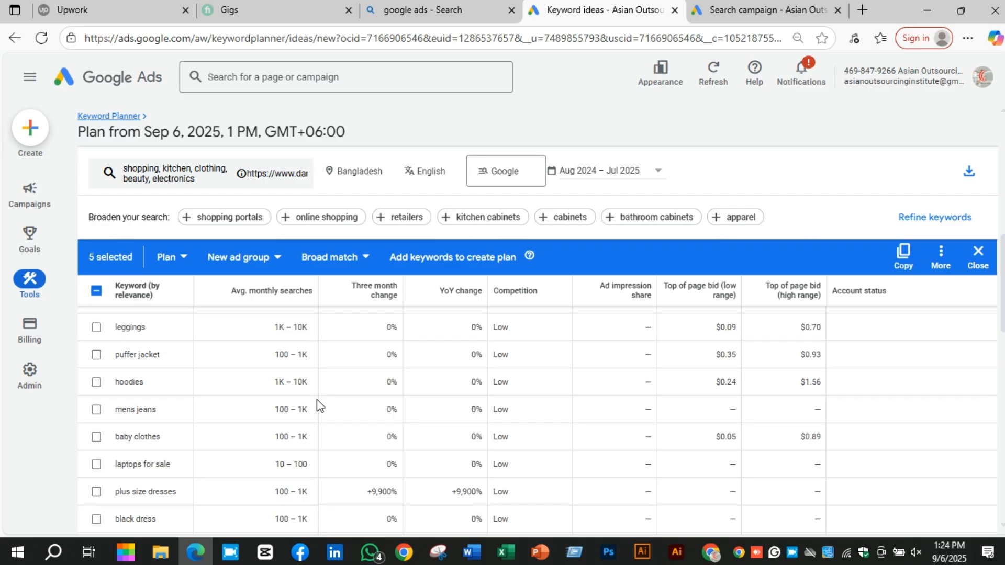
{"action": "scroll", "coordinate": [316, 400], "scroll_direction": "down", "scroll_amount": 4}
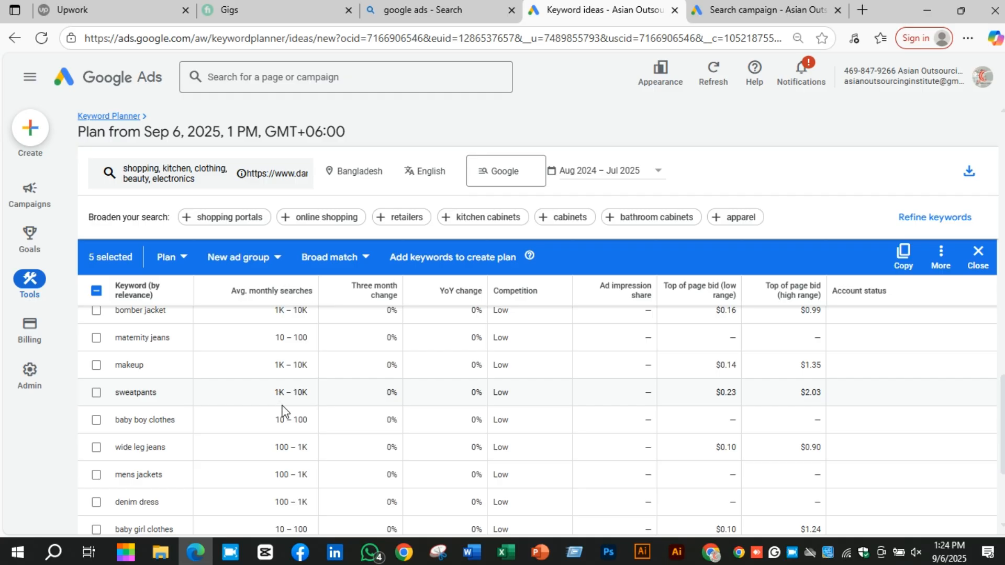
{"action": "scroll", "coordinate": [288, 407], "scroll_direction": "up", "scroll_amount": 7}
{"action": "scroll", "coordinate": [291, 413], "scroll_direction": "up", "scroll_amount": 5}
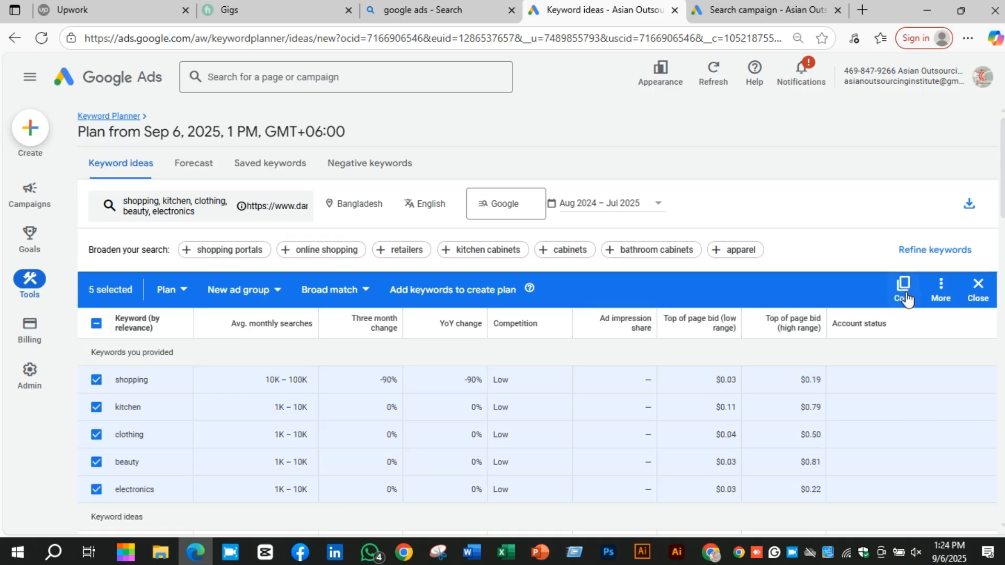
{"action": "left_click", "coordinate": [907, 299]}
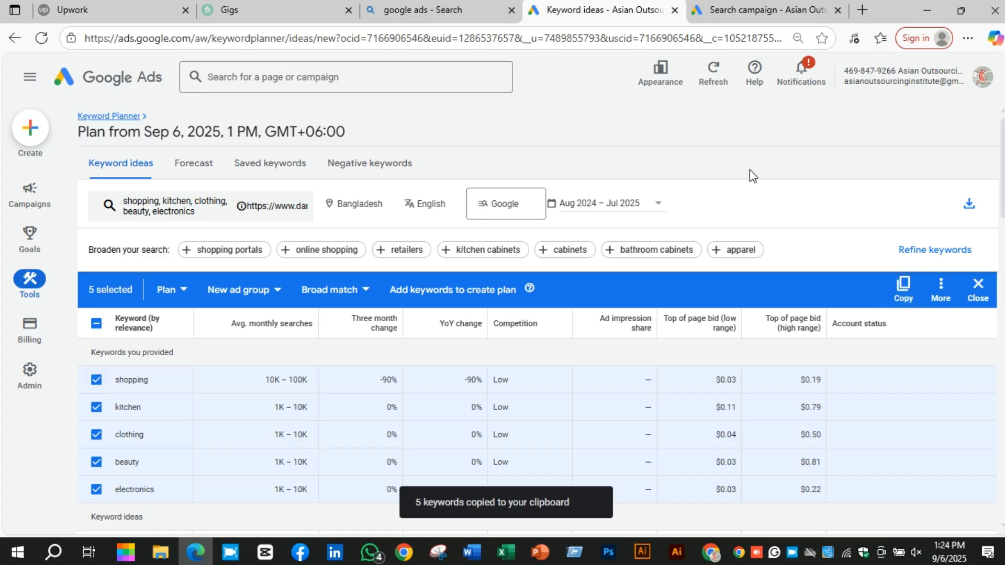
Paste the copied keywords on a new line after "online shopping sites bd" in the Search campaign's keyword list.
{"action": "left_click", "coordinate": [760, 8]}
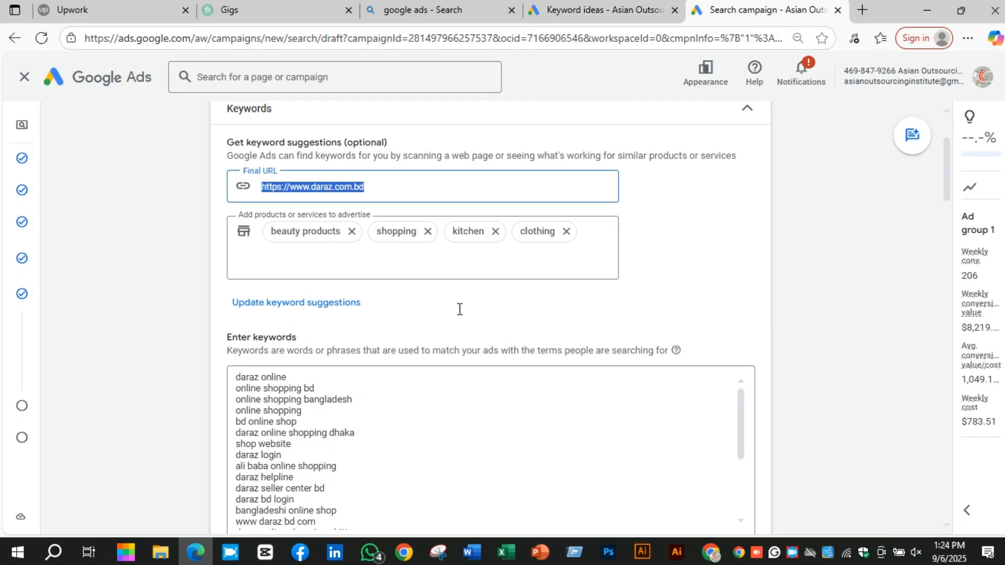
{"action": "scroll", "coordinate": [453, 330], "scroll_direction": "down", "scroll_amount": 5}
{"action": "scroll", "coordinate": [437, 384], "scroll_direction": "up", "scroll_amount": 6}
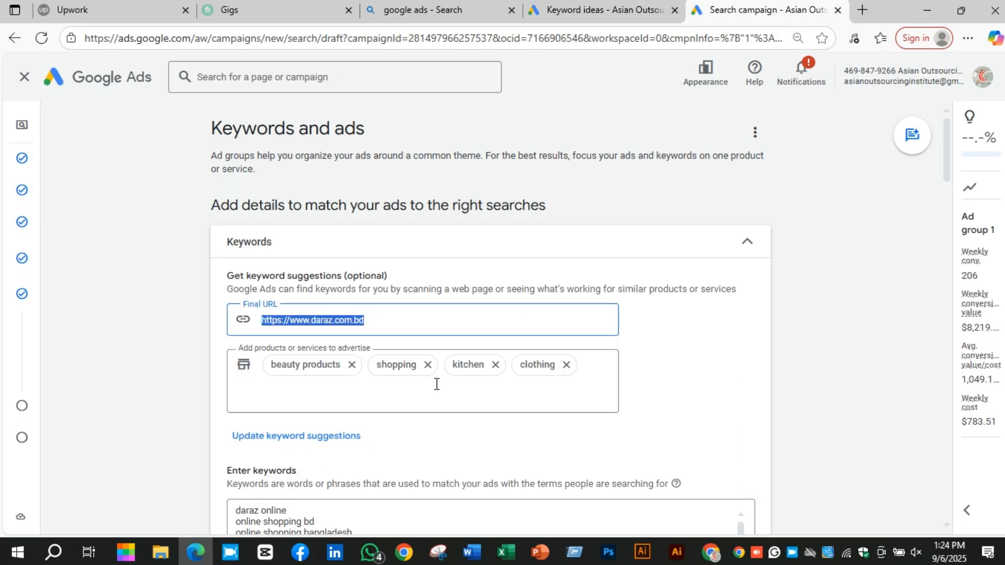
{"action": "scroll", "coordinate": [769, 333], "scroll_direction": "down", "scroll_amount": 3}
{"action": "scroll", "coordinate": [769, 333], "scroll_direction": "down", "scroll_amount": 2}
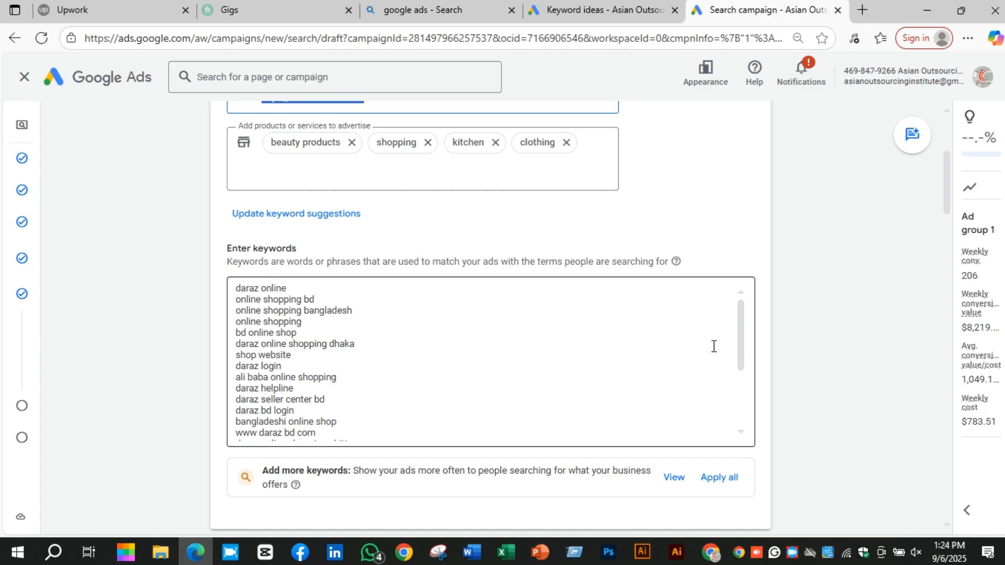
{"action": "left_click", "coordinate": [393, 431]}
{"action": "scroll", "coordinate": [392, 431], "scroll_direction": "down", "scroll_amount": 5}
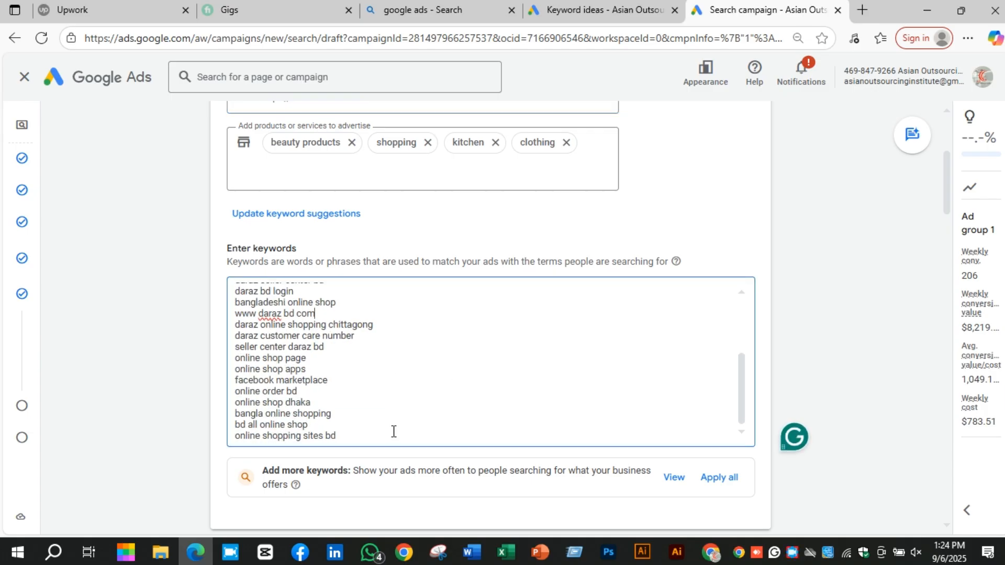
{"action": "left_click", "coordinate": [429, 362]}
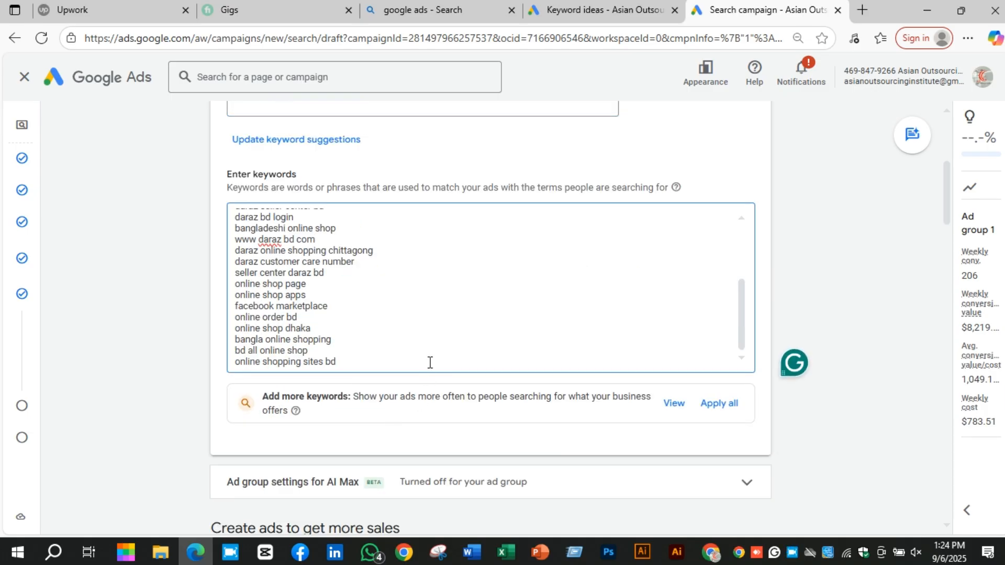
{"action": "key", "text": "Return"}
{"action": "key", "text": "ctrl+v"}
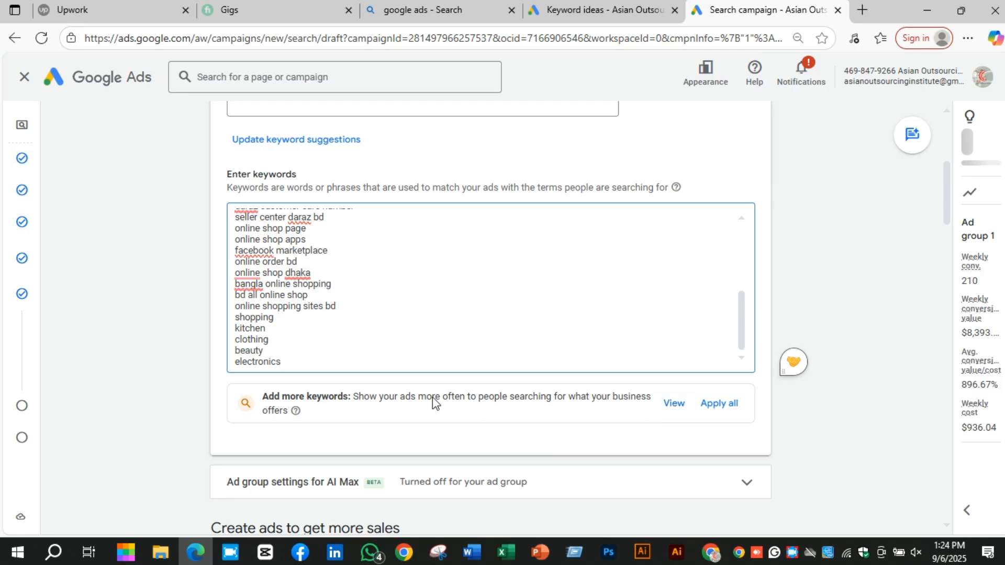
Examine the suggested headlines and popular keywords for the ad, and leave the suggestions without choosing any.
{"action": "scroll", "coordinate": [575, 448], "scroll_direction": "down", "scroll_amount": 4}
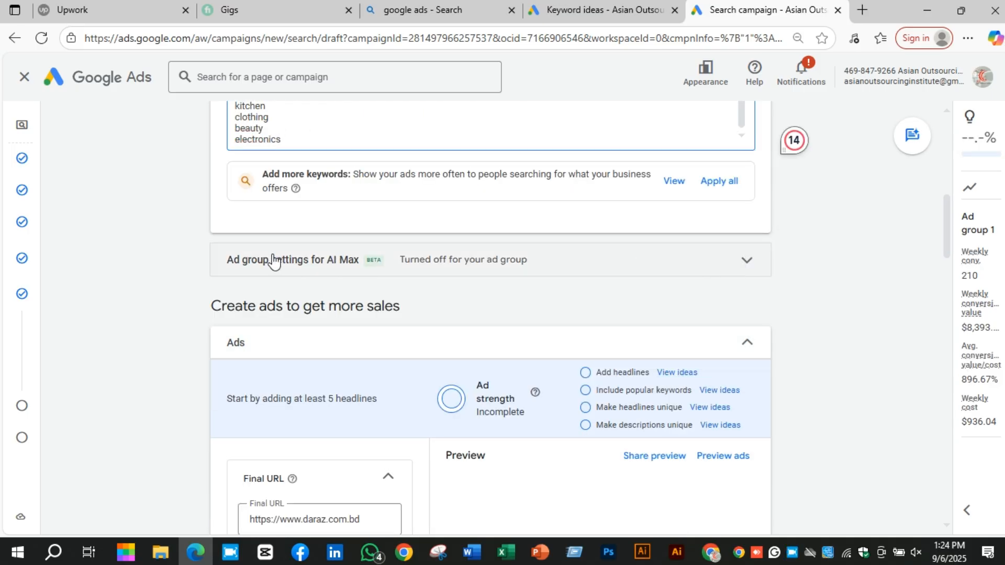
{"action": "scroll", "coordinate": [523, 311], "scroll_direction": "down", "scroll_amount": 3}
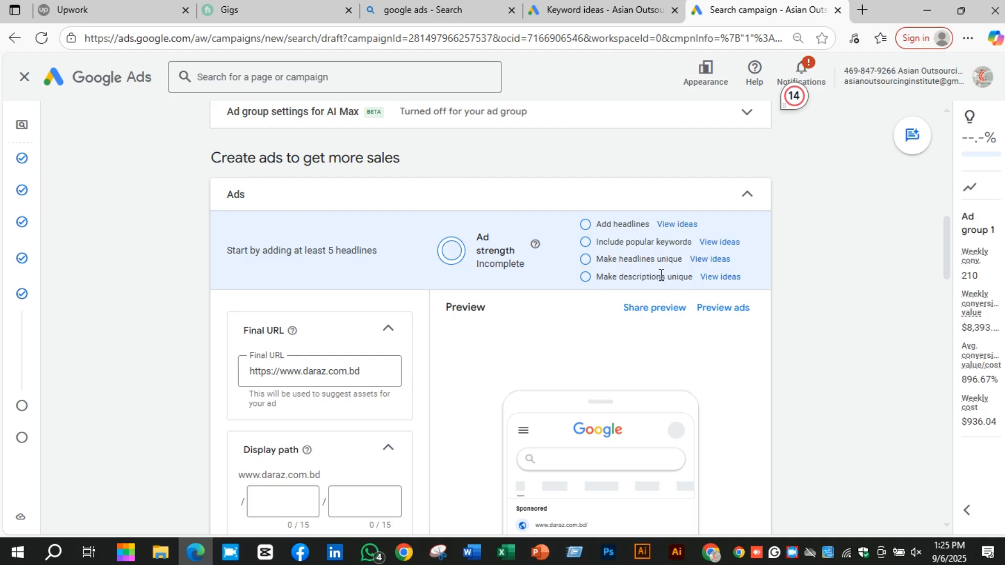
{"action": "left_click", "coordinate": [727, 242]}
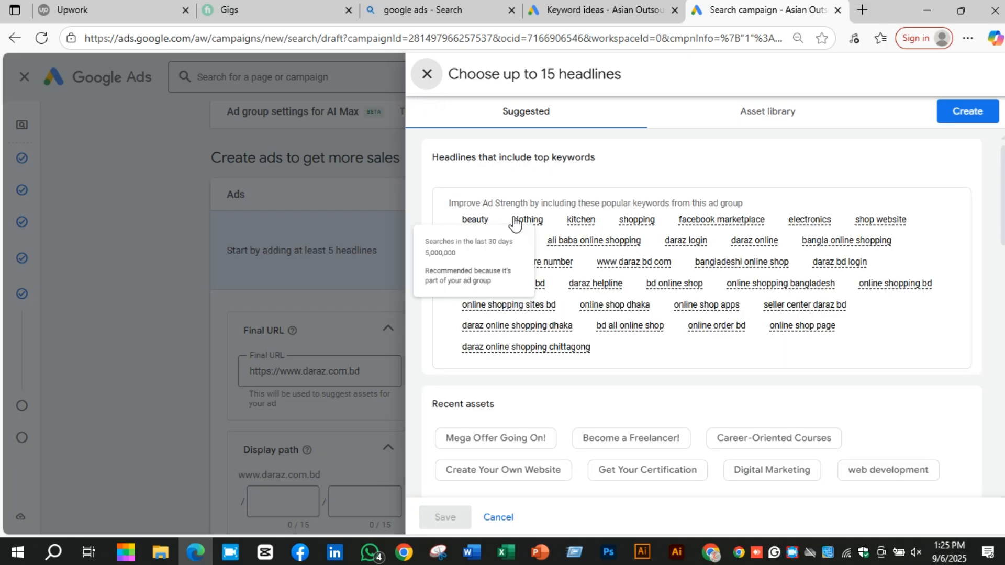
{"action": "mouse_move", "coordinate": [473, 226]}
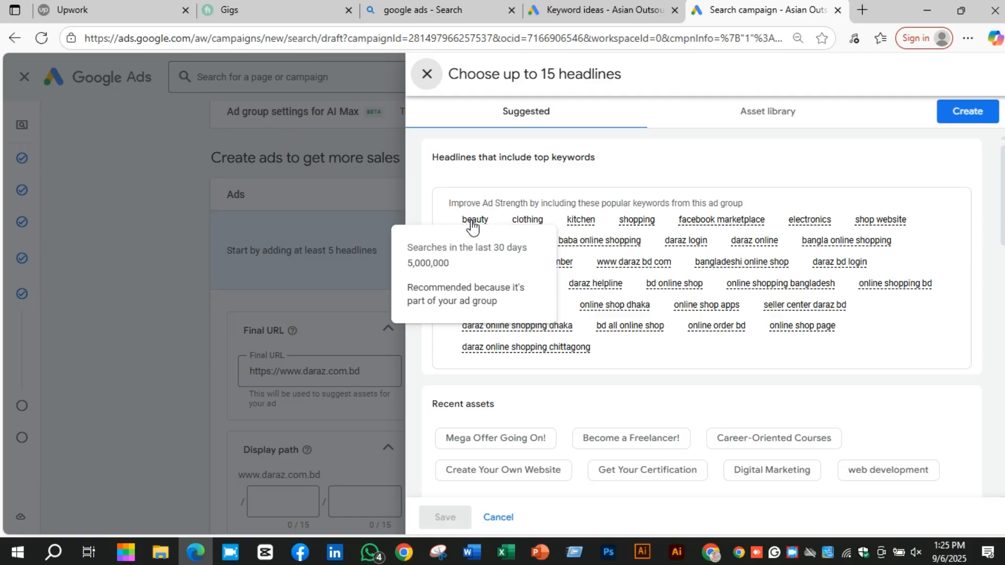
{"action": "mouse_move", "coordinate": [533, 230]}
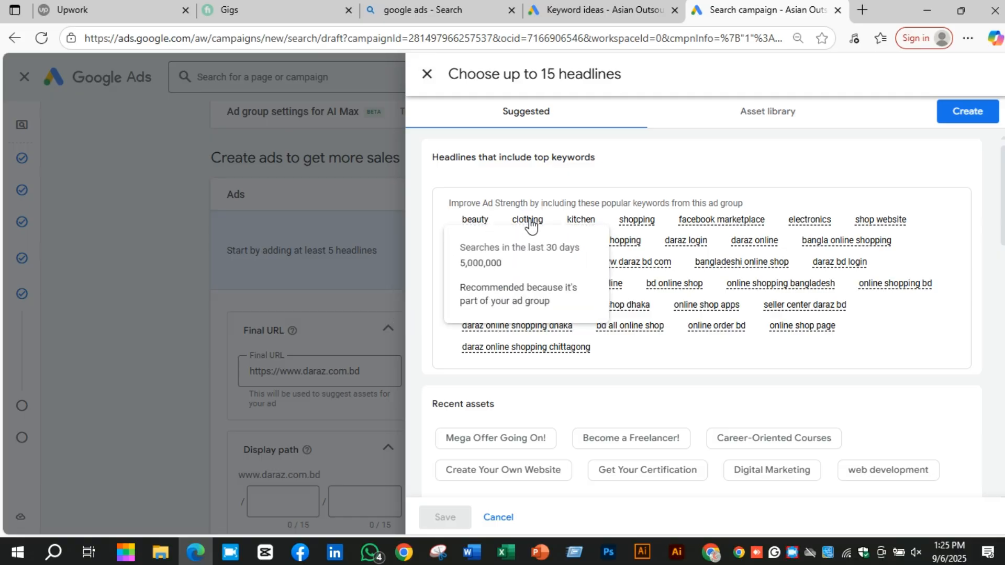
{"action": "scroll", "coordinate": [630, 356], "scroll_direction": "down", "scroll_amount": 5}
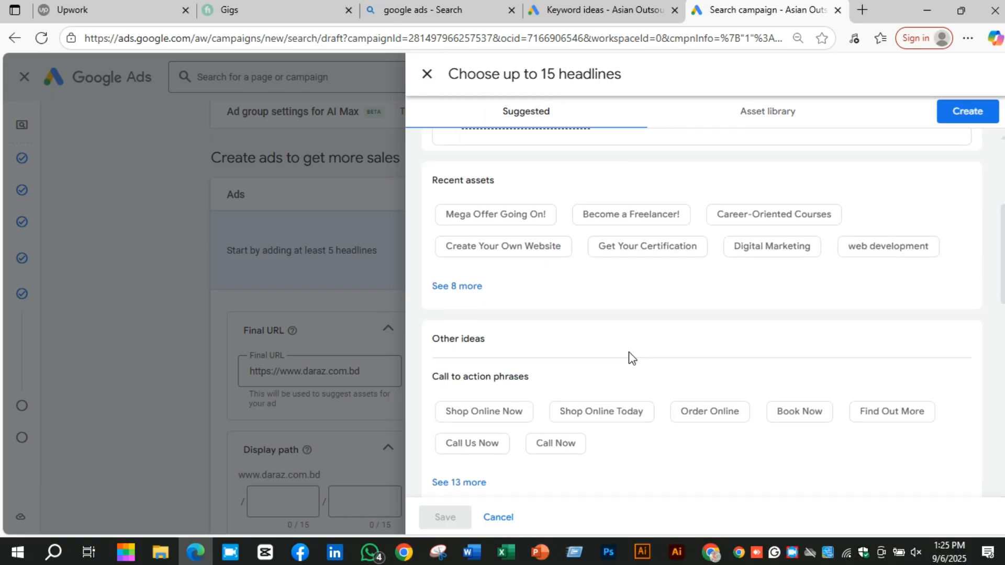
{"action": "scroll", "coordinate": [630, 359], "scroll_direction": "down", "scroll_amount": 12}
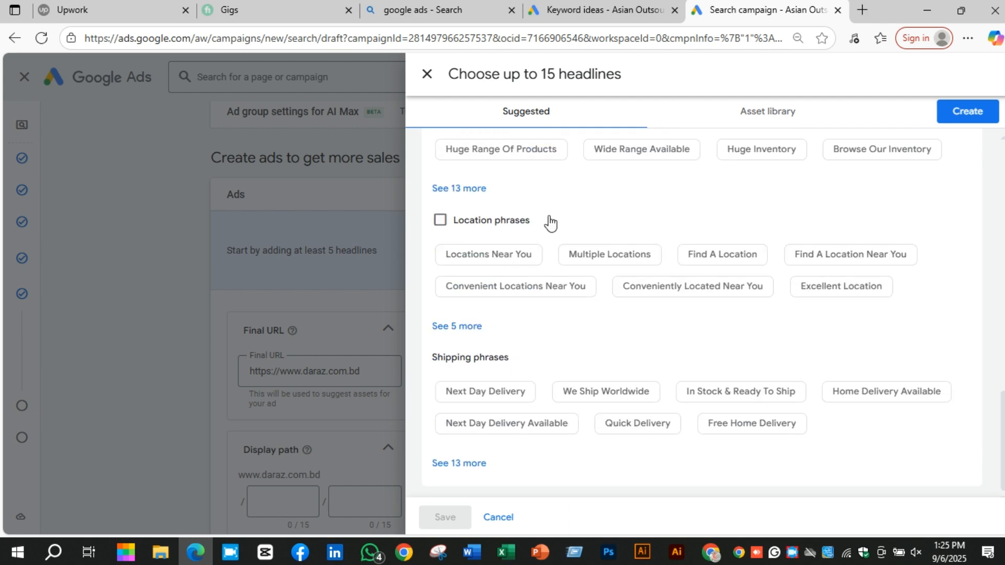
{"action": "left_click", "coordinate": [427, 73]}
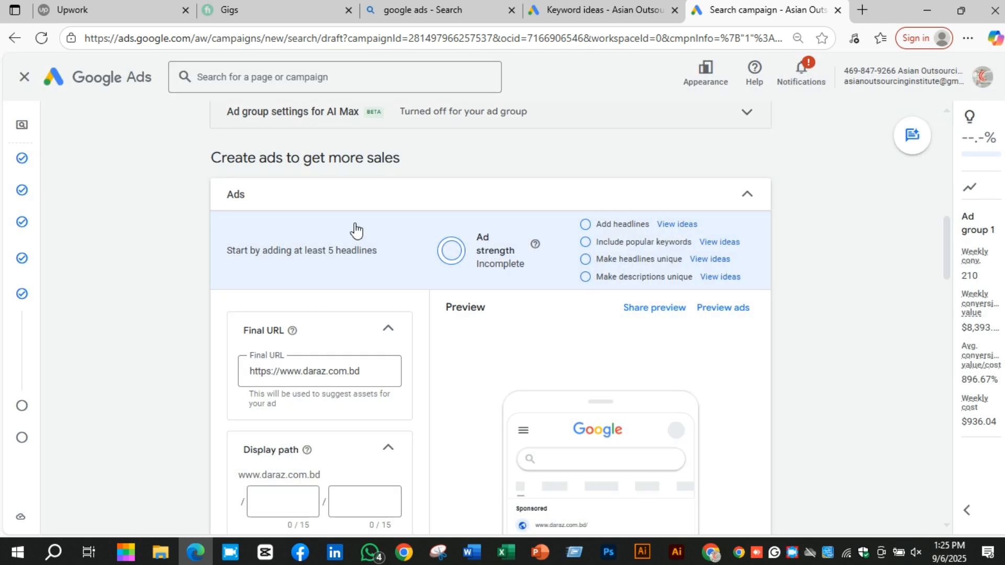
Enter "facebook marketplace" as the ad's first headline.
{"action": "scroll", "coordinate": [419, 341], "scroll_direction": "down", "scroll_amount": 3}
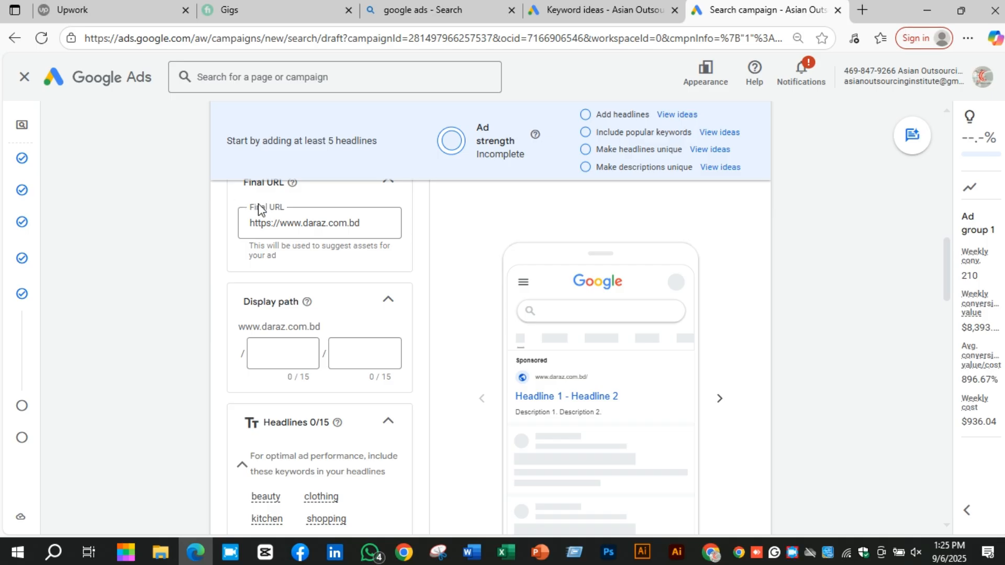
{"action": "scroll", "coordinate": [356, 278], "scroll_direction": "down", "scroll_amount": 1}
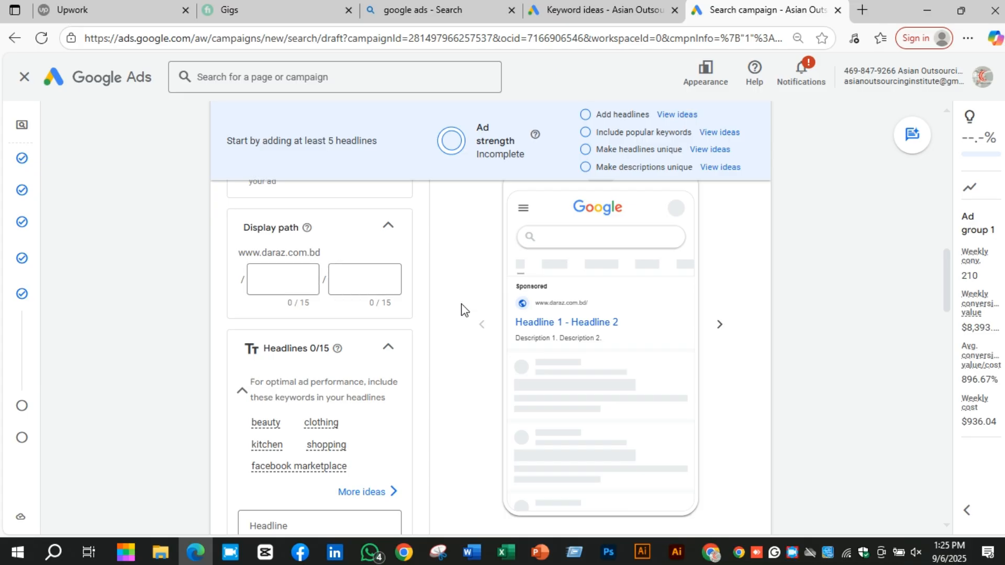
{"action": "scroll", "coordinate": [426, 314], "scroll_direction": "down", "scroll_amount": 1}
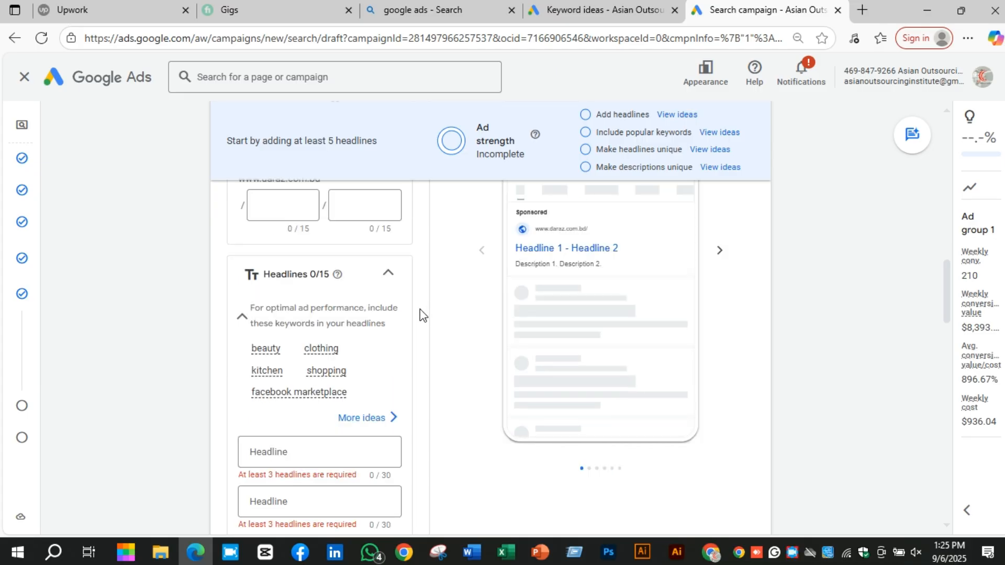
{"action": "scroll", "coordinate": [420, 316], "scroll_direction": "down", "scroll_amount": 2}
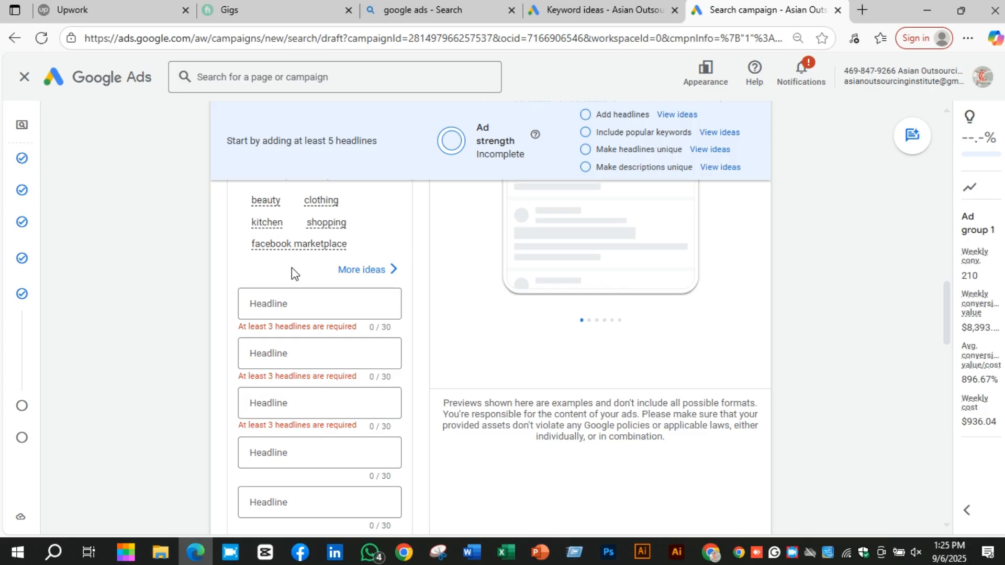
{"action": "left_click", "coordinate": [285, 304]}
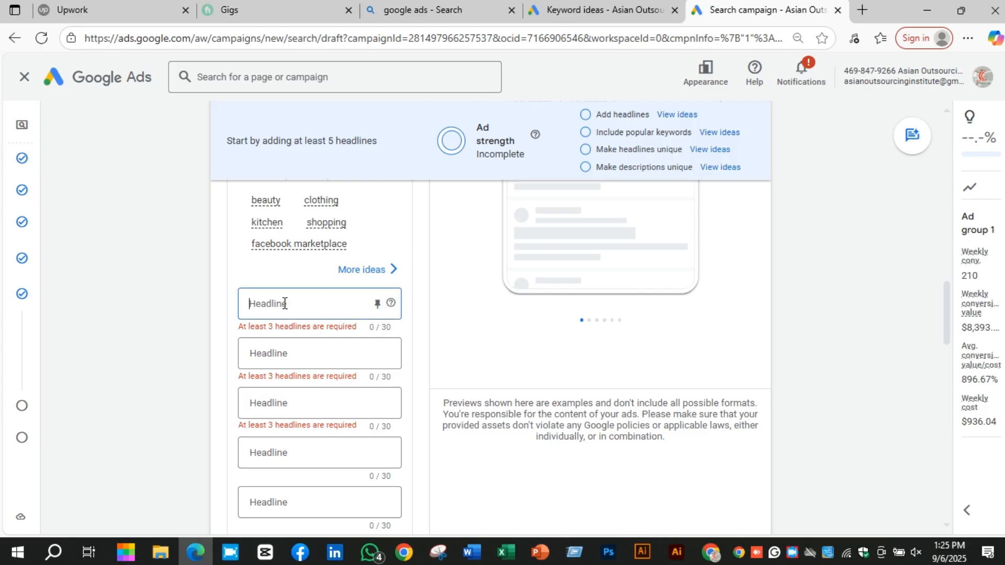
{"action": "left_click", "coordinate": [303, 249]}
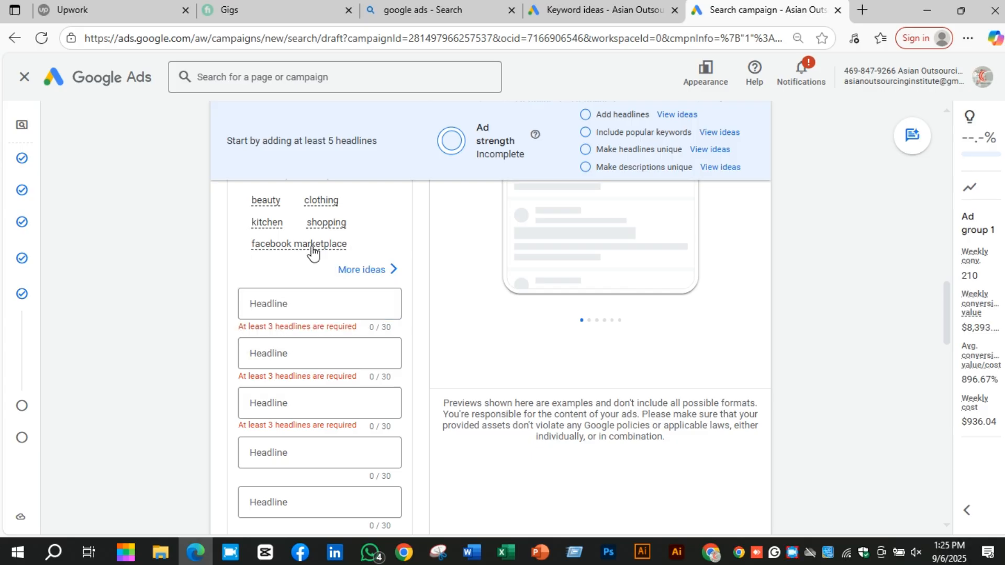
{"action": "left_click", "coordinate": [290, 303]}
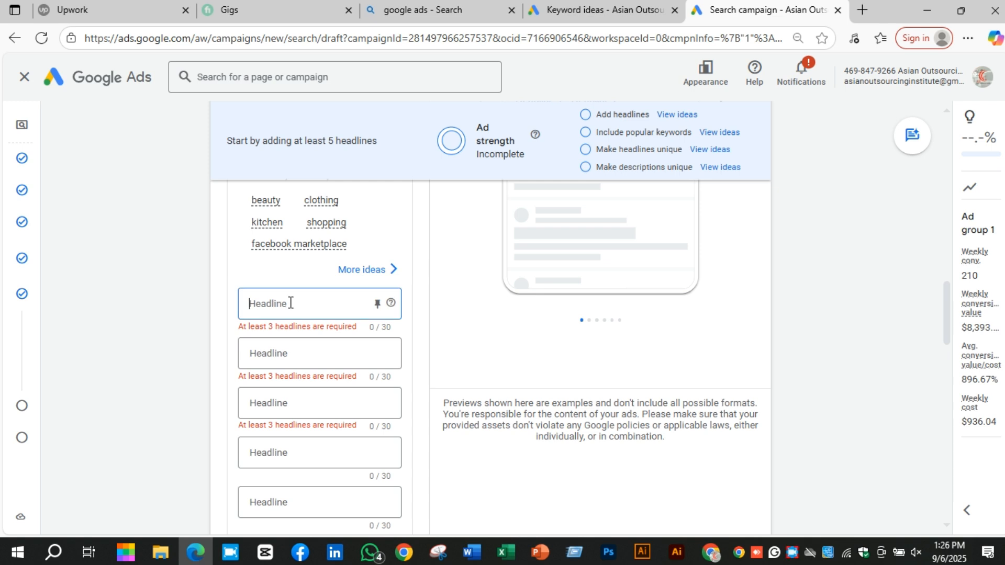
{"action": "type", "text": "facebook"}
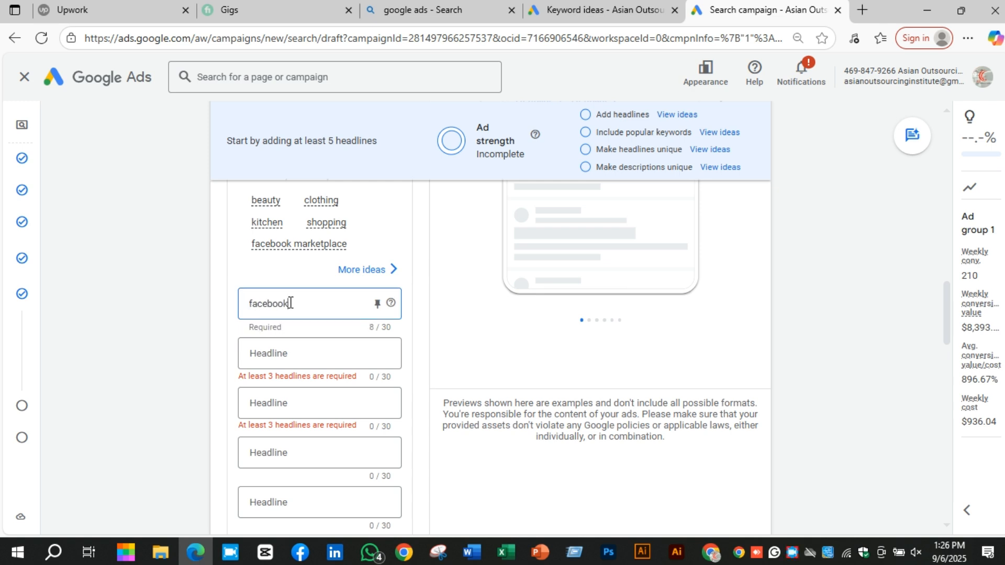
{"action": "type", "text": " marketplac"}
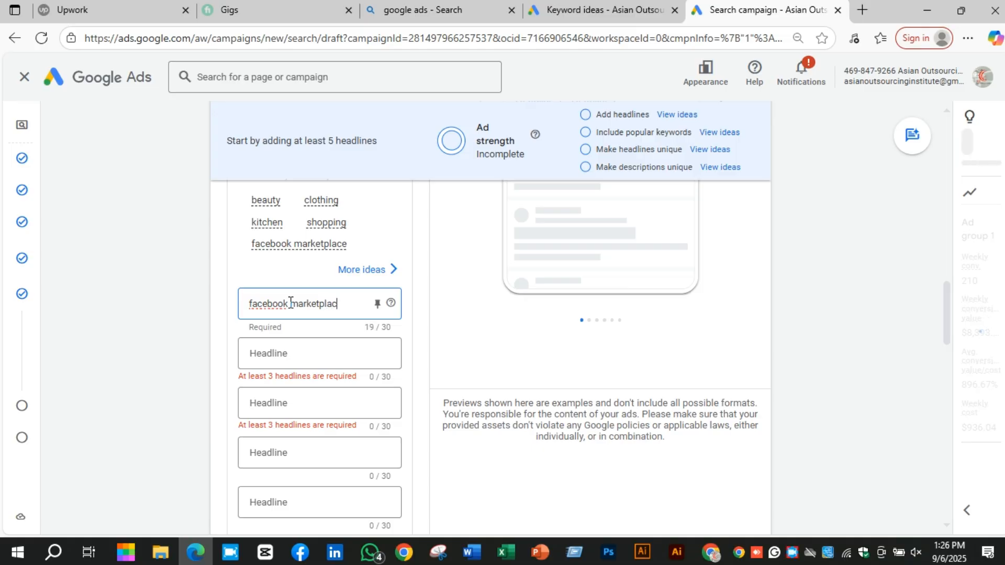
{"action": "type", "text": "e"}
Enter "shopping" as the second headline and check it against the suggested keywords.
{"action": "left_click", "coordinate": [289, 354]}
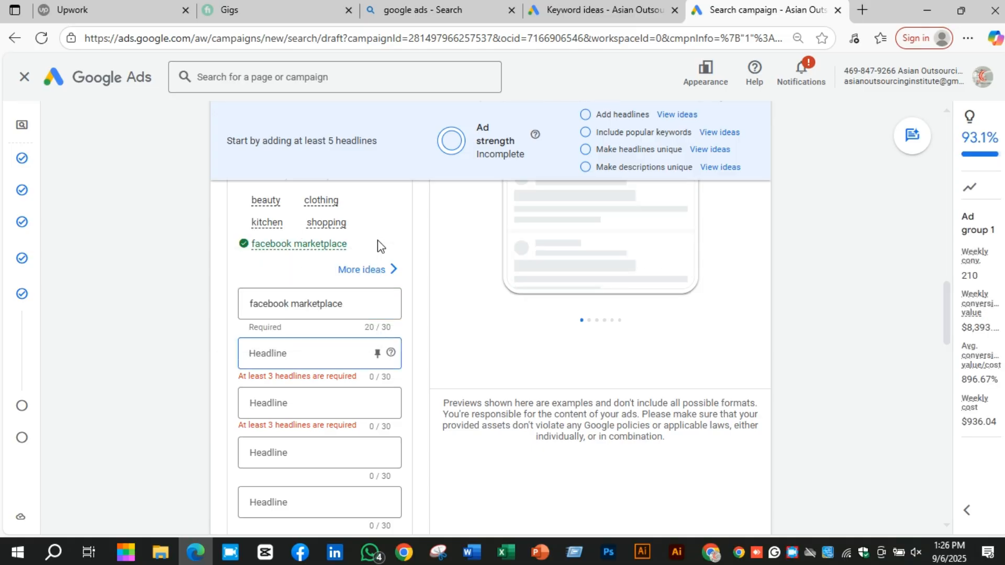
{"action": "type", "text": "sh"}
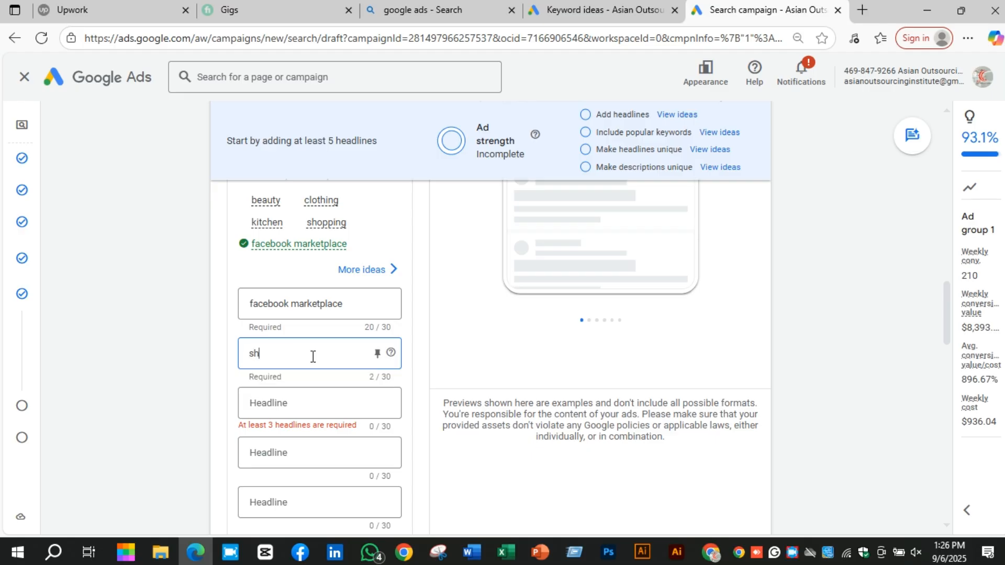
{"action": "type", "text": "opping"}
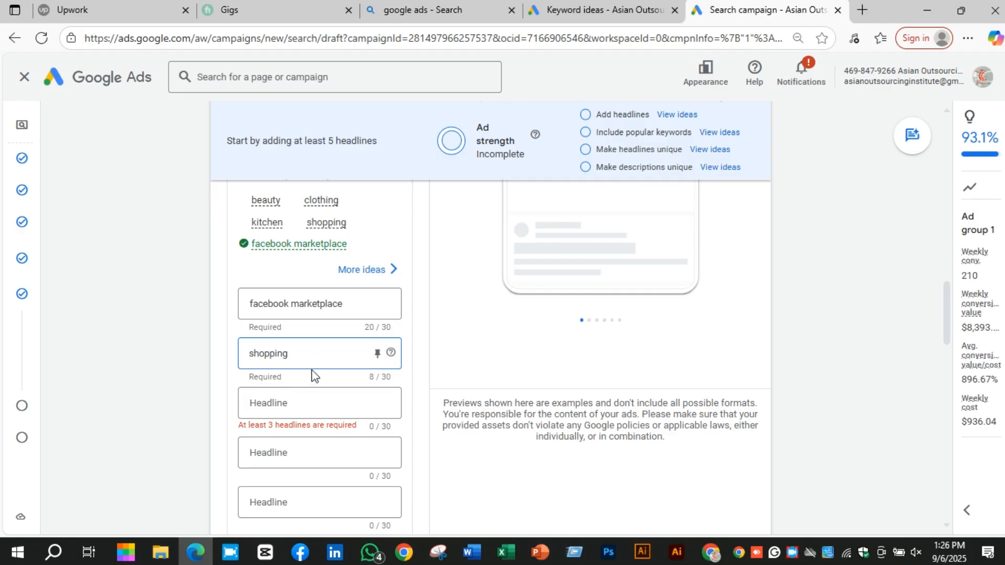
{"action": "scroll", "coordinate": [707, 366], "scroll_direction": "up", "scroll_amount": 3}
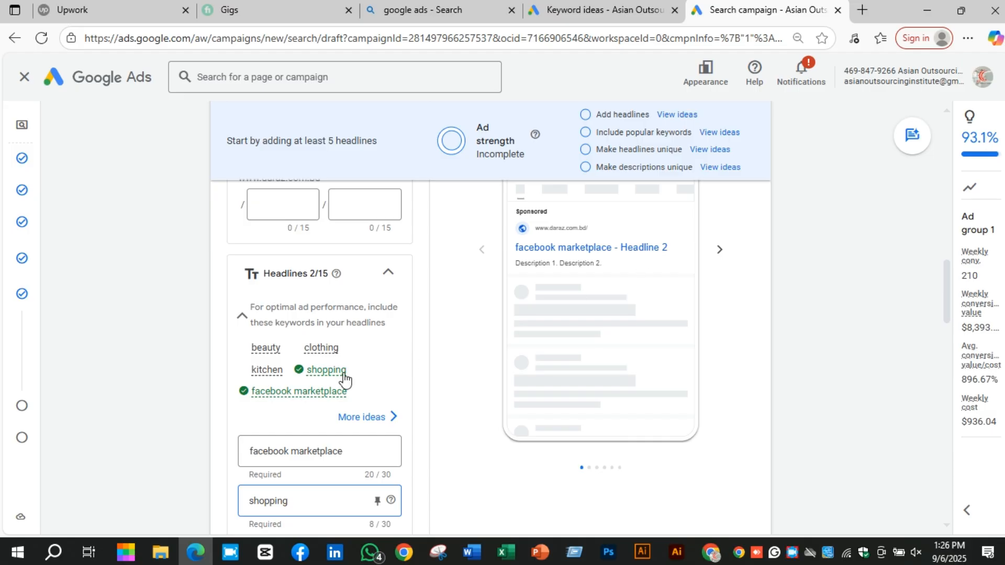
{"action": "scroll", "coordinate": [385, 379], "scroll_direction": "down", "scroll_amount": 3}
{"action": "scroll", "coordinate": [385, 379], "scroll_direction": "down", "scroll_amount": 2}
{"action": "scroll", "coordinate": [406, 392], "scroll_direction": "up", "scroll_amount": 2}
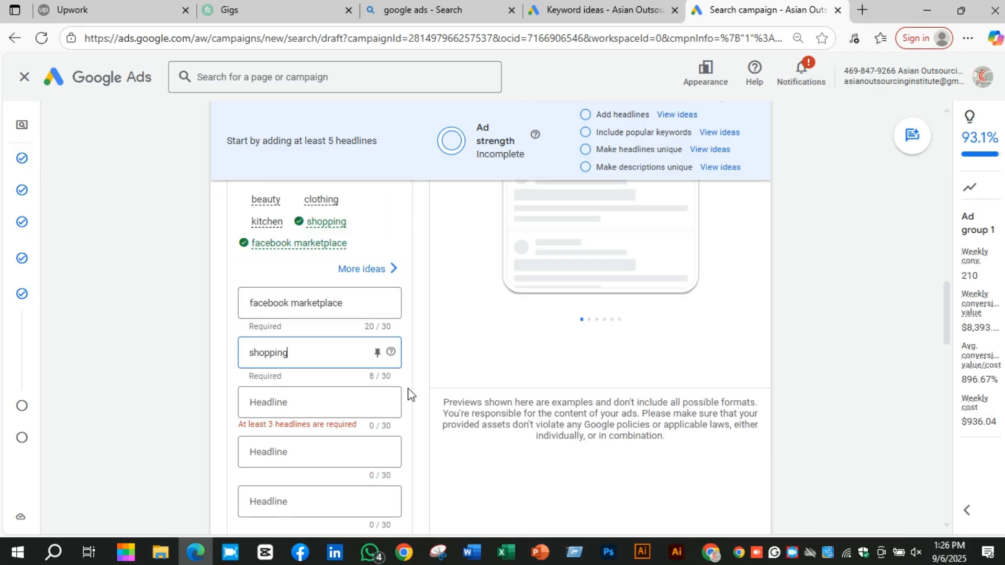
{"action": "scroll", "coordinate": [408, 393], "scroll_direction": "down", "scroll_amount": 1}
{"action": "scroll", "coordinate": [407, 394], "scroll_direction": "down", "scroll_amount": 1}
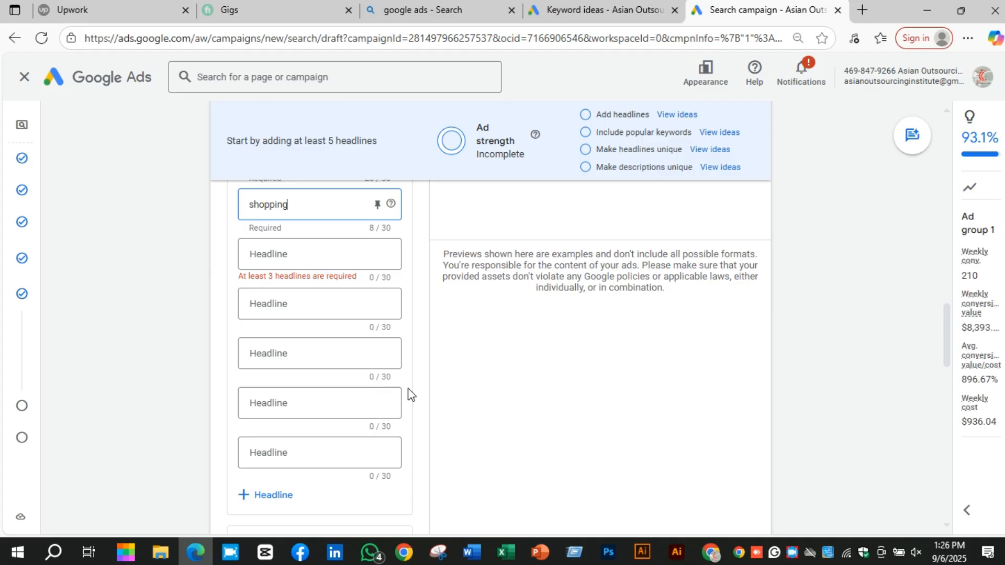
Enter "Kitchen" as the third headline and "Beauty" as the fourth.
{"action": "scroll", "coordinate": [392, 292], "scroll_direction": "up", "scroll_amount": 3}
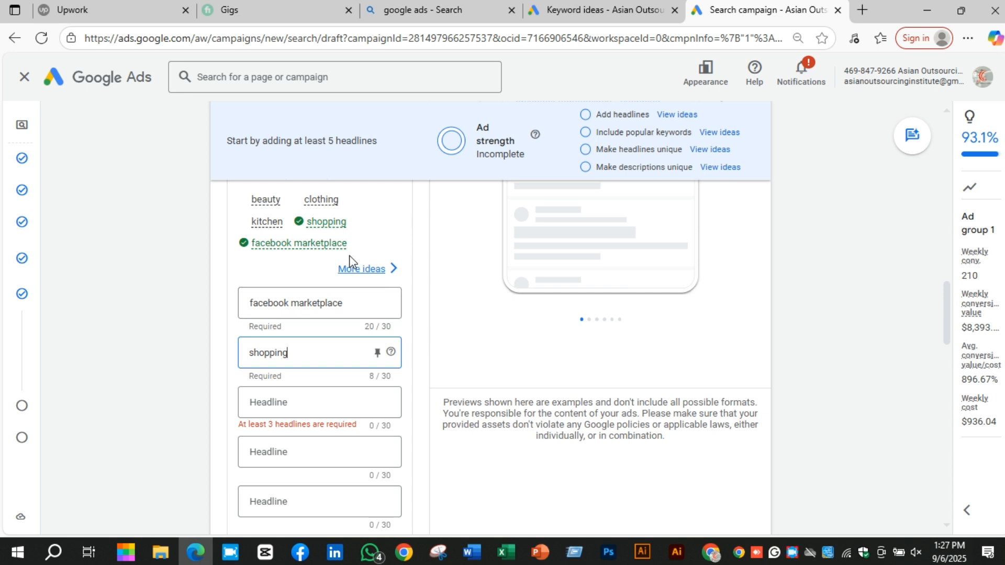
{"action": "left_click", "coordinate": [292, 403]}
{"action": "type", "text": "K"}
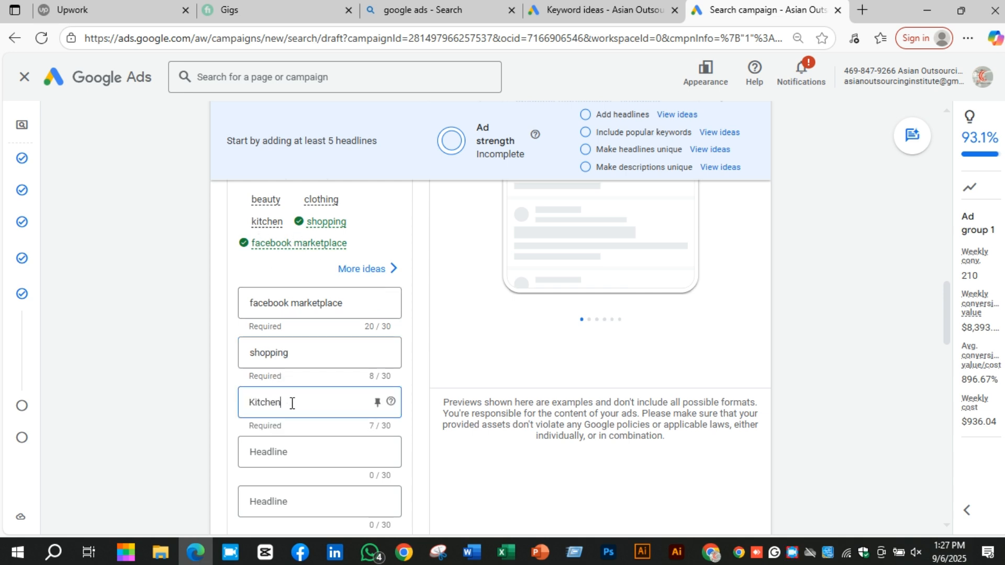
{"action": "type", "text": "itchen"}
{"action": "left_click", "coordinate": [310, 451]}
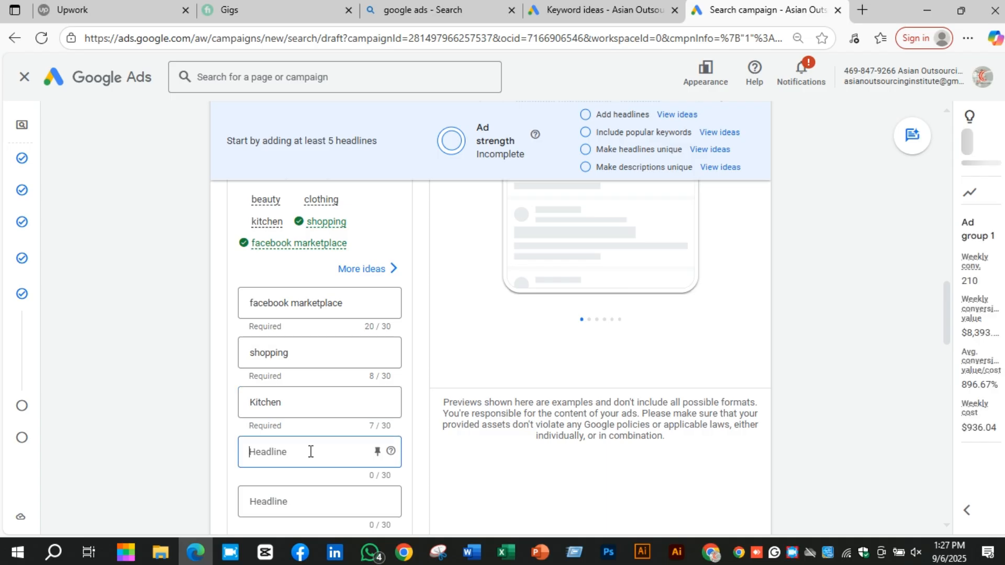
{"action": "type", "text": "Beauty"}
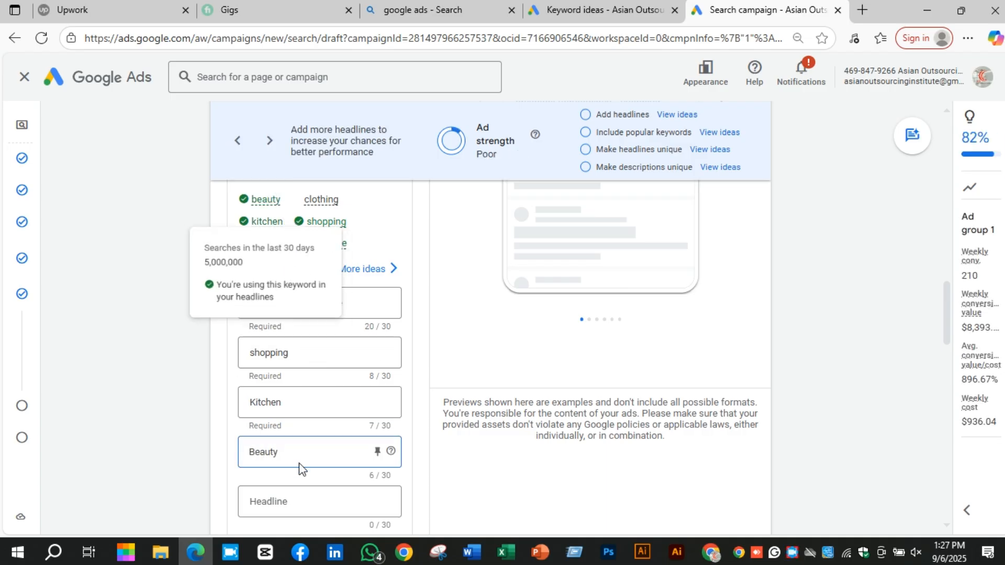
Enter "Clothing" as the fifth headline and check the suggested keywords for further ones.
{"action": "left_click", "coordinate": [296, 500]}
{"action": "type", "text": "Cl"}
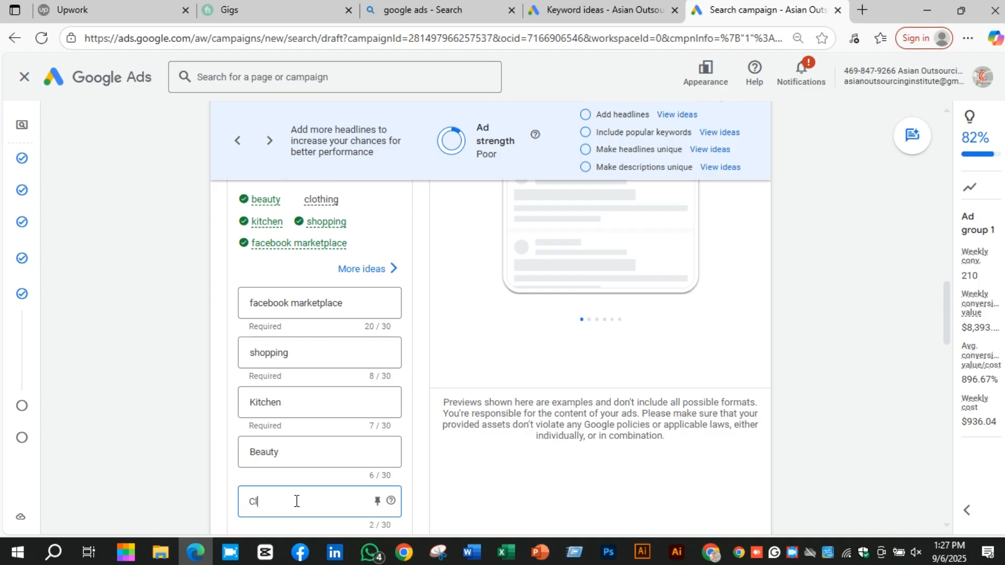
{"action": "type", "text": "othing"}
{"action": "scroll", "coordinate": [495, 277], "scroll_direction": "up", "scroll_amount": 3}
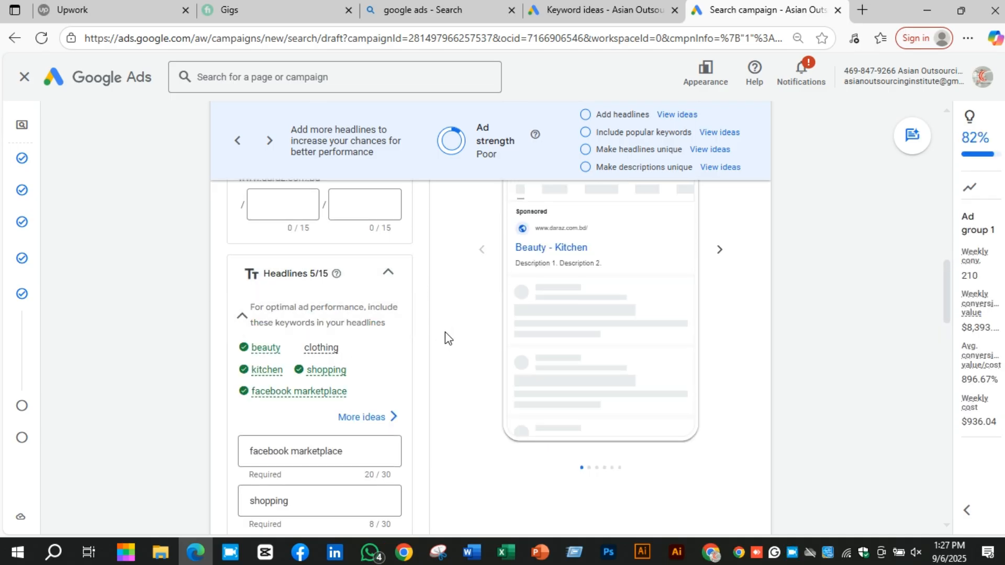
{"action": "scroll", "coordinate": [445, 337], "scroll_direction": "down", "scroll_amount": 2}
{"action": "scroll", "coordinate": [444, 332], "scroll_direction": "down", "scroll_amount": 2}
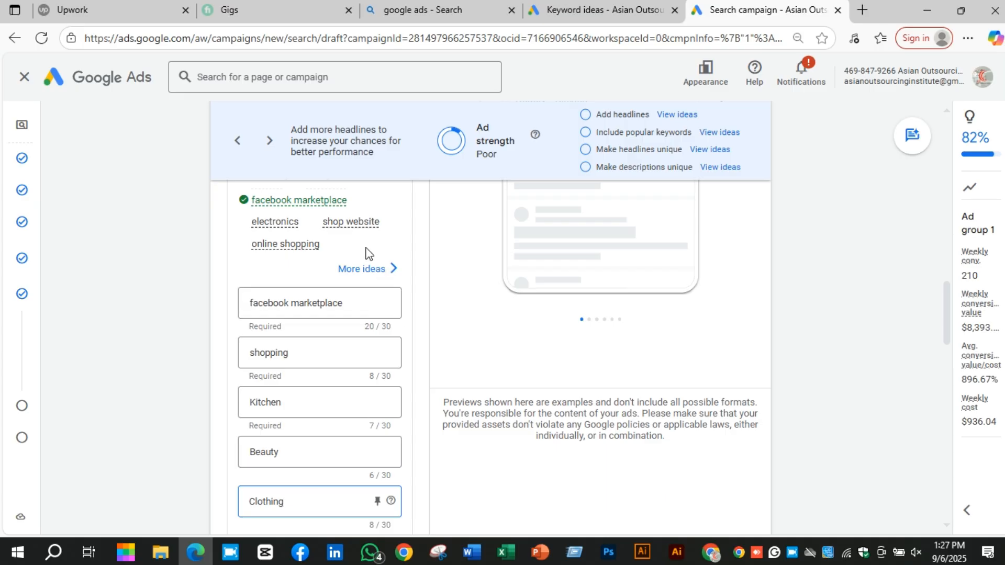
Enter "Electronics" as the sixth headline of the ad.
{"action": "scroll", "coordinate": [413, 338], "scroll_direction": "down", "scroll_amount": 2}
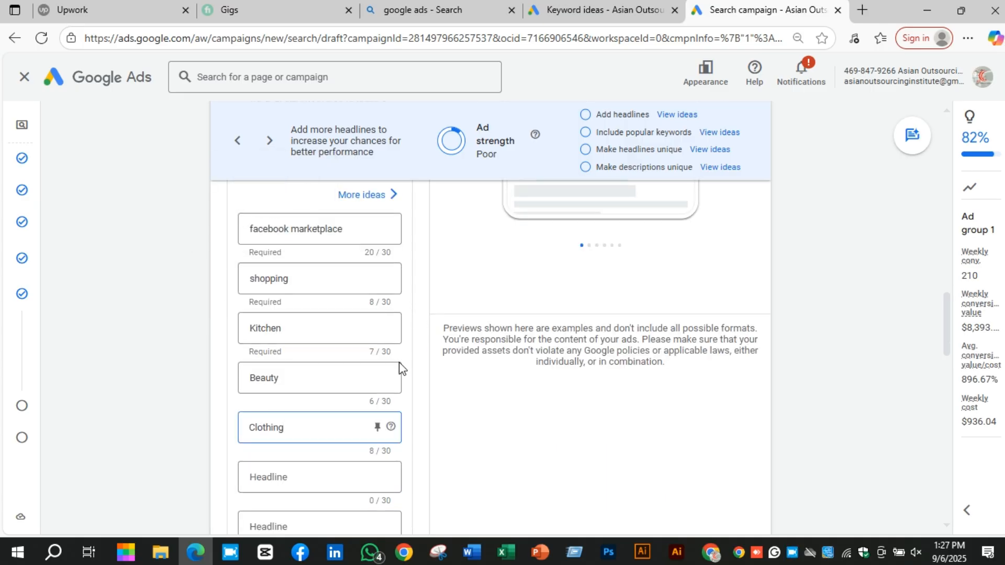
{"action": "left_click", "coordinate": [318, 482]}
{"action": "type", "text": "E"}
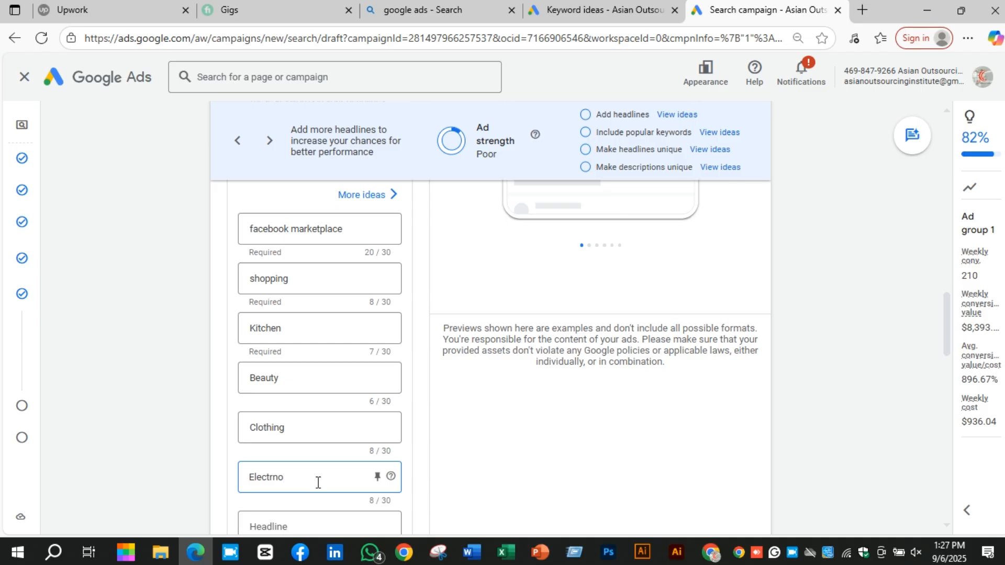
{"action": "type", "text": "lectrno"}
{"action": "key", "text": "BackSpace"}
{"action": "key", "text": "BackSpace"}
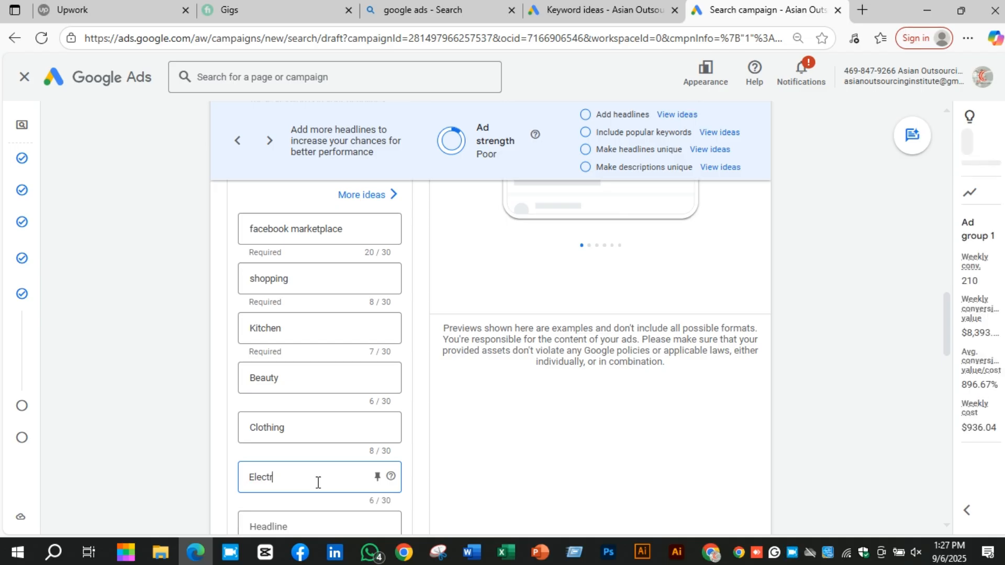
{"action": "type", "text": "onics"}
{"action": "scroll", "coordinate": [462, 352], "scroll_direction": "up", "scroll_amount": 4}
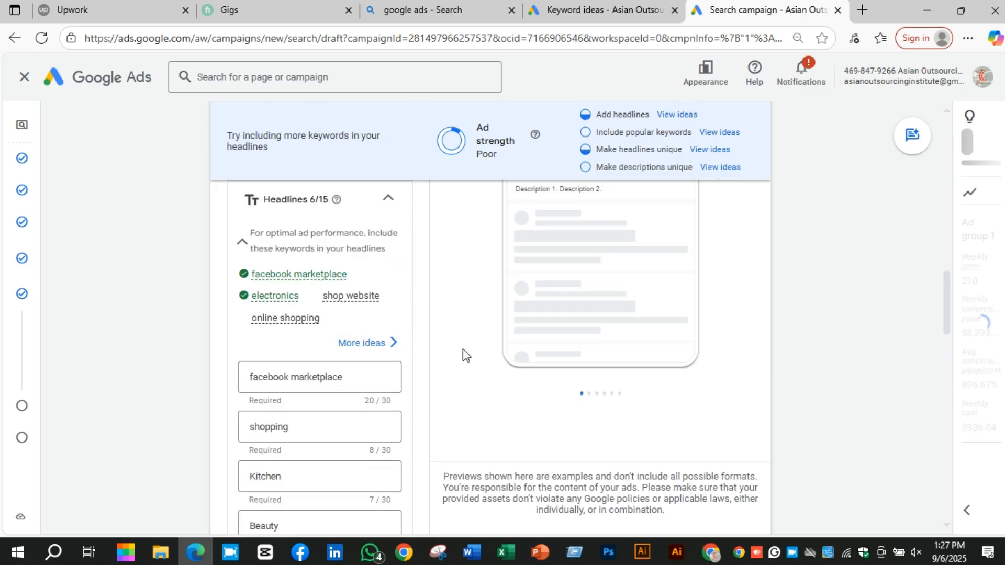
Enter "Online Shopping" as the seventh headline and check the ad strength and preview.
{"action": "scroll", "coordinate": [453, 321], "scroll_direction": "down", "scroll_amount": 4}
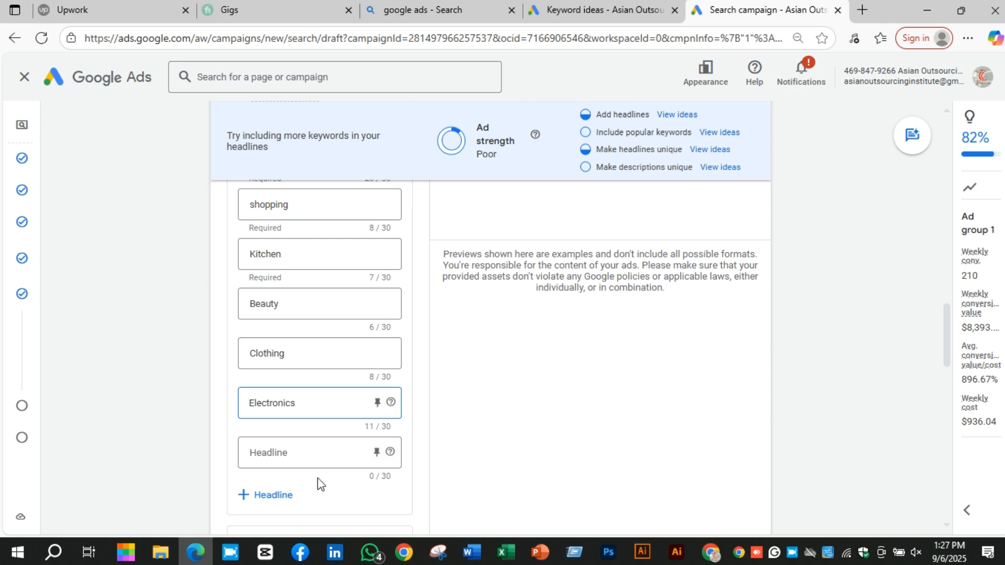
{"action": "left_click", "coordinate": [328, 455]}
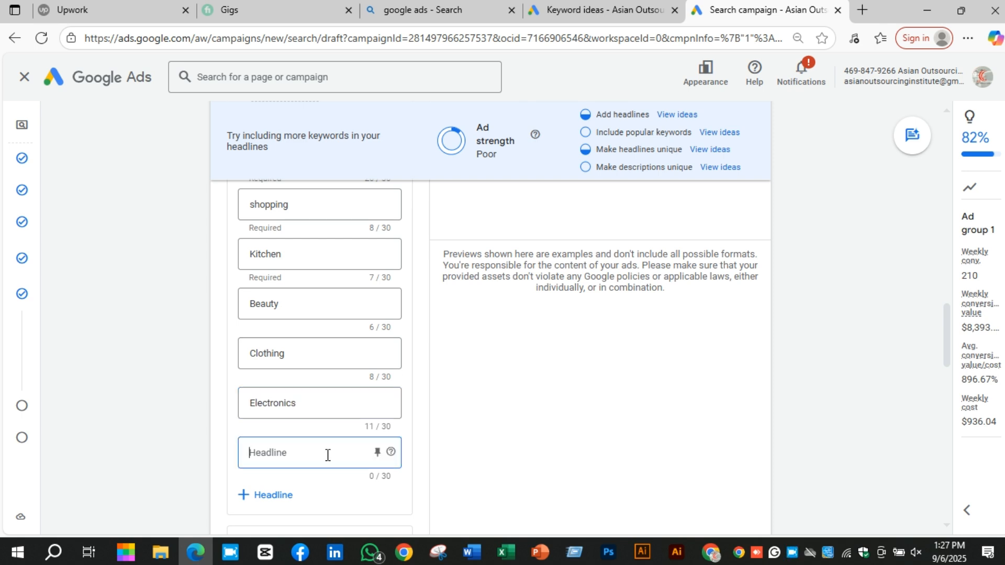
{"action": "type", "text": "Onl"}
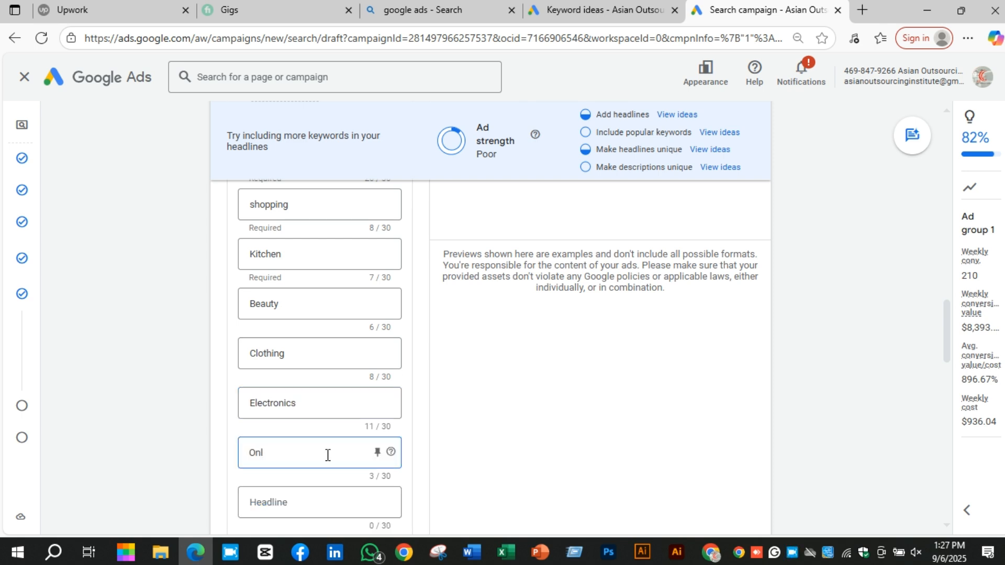
{"action": "type", "text": "ine Sh"}
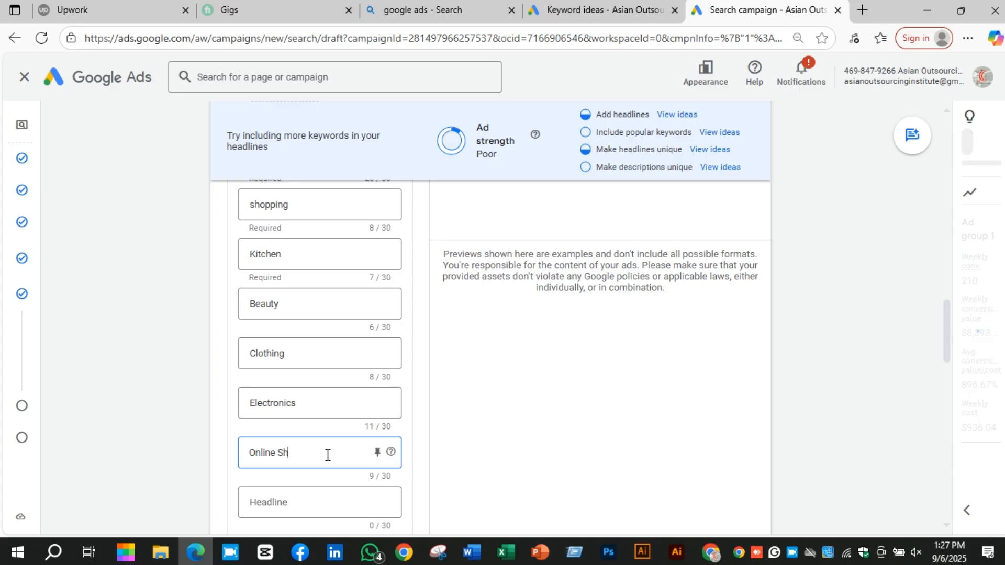
{"action": "type", "text": "oppib"}
{"action": "key", "text": "BackSpace"}
{"action": "key", "text": "BackSpace"}
{"action": "type", "text": "ing"}
{"action": "scroll", "coordinate": [546, 381], "scroll_direction": "up", "scroll_amount": 3}
{"action": "scroll", "coordinate": [546, 381], "scroll_direction": "up", "scroll_amount": 8}
{"action": "scroll", "coordinate": [548, 358], "scroll_direction": "down", "scroll_amount": 1}
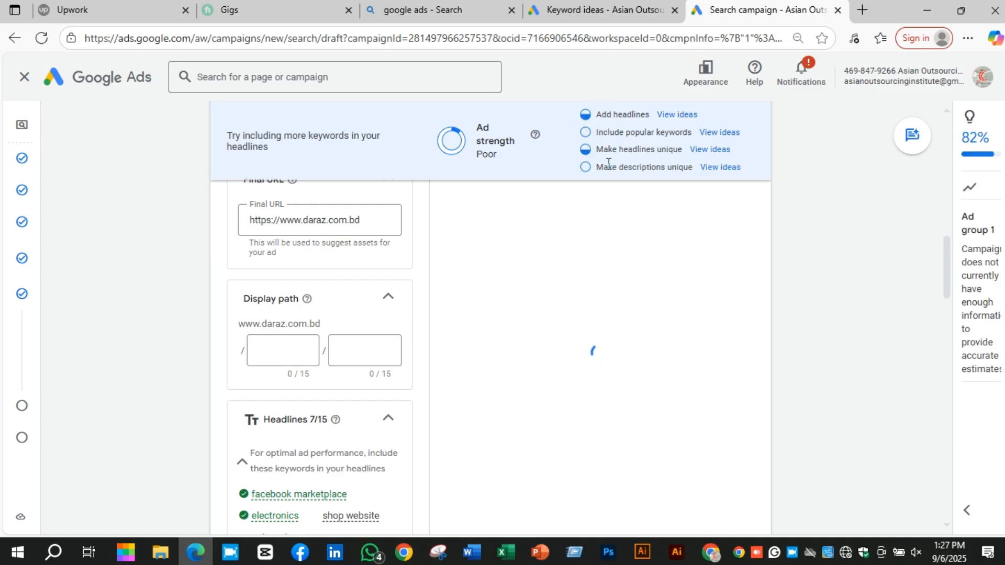
Open the ad's first empty description for editing.
{"action": "scroll", "coordinate": [419, 262], "scroll_direction": "down", "scroll_amount": 12}
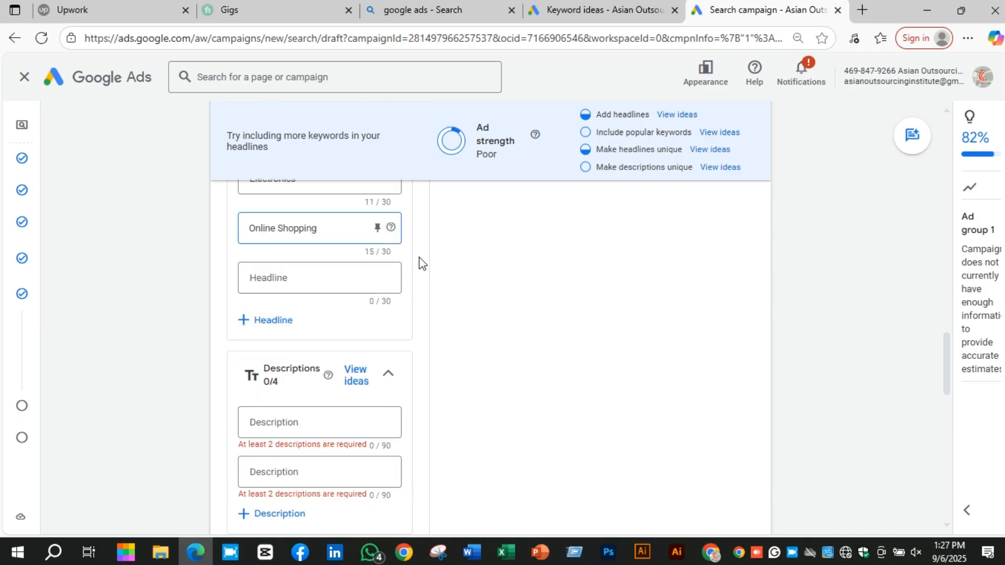
{"action": "scroll", "coordinate": [419, 261], "scroll_direction": "down", "scroll_amount": 3}
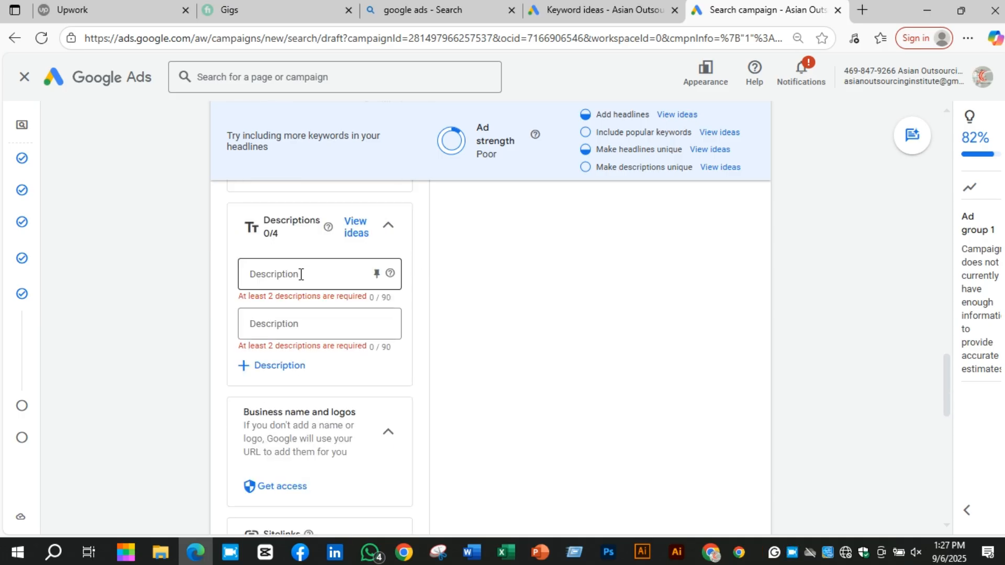
{"action": "left_click", "coordinate": [301, 275]}
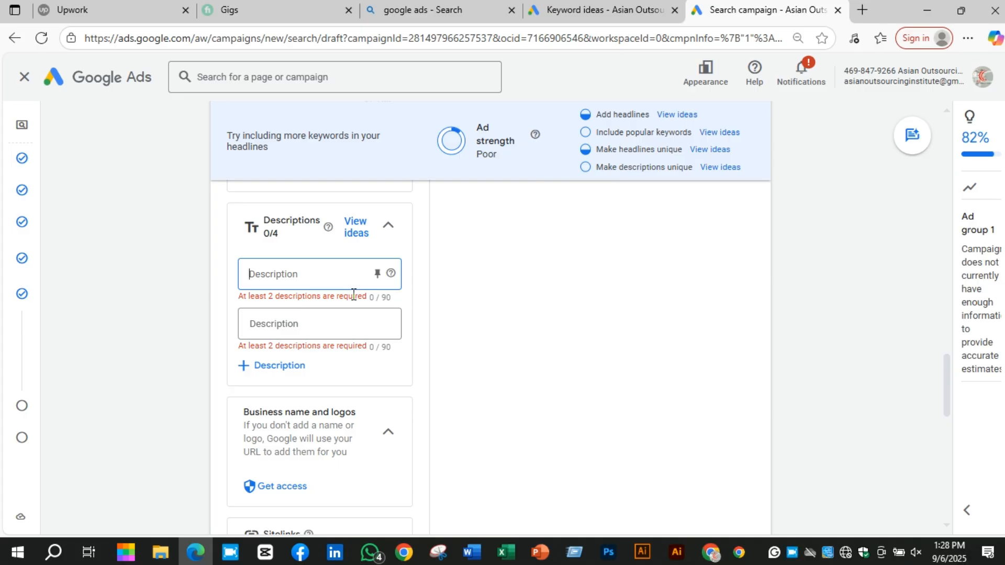
Try to connect the computer to the ASIAN IT SERVICE Wi-Fi network and recheck the available networks.
{"action": "left_click", "coordinate": [845, 552]}
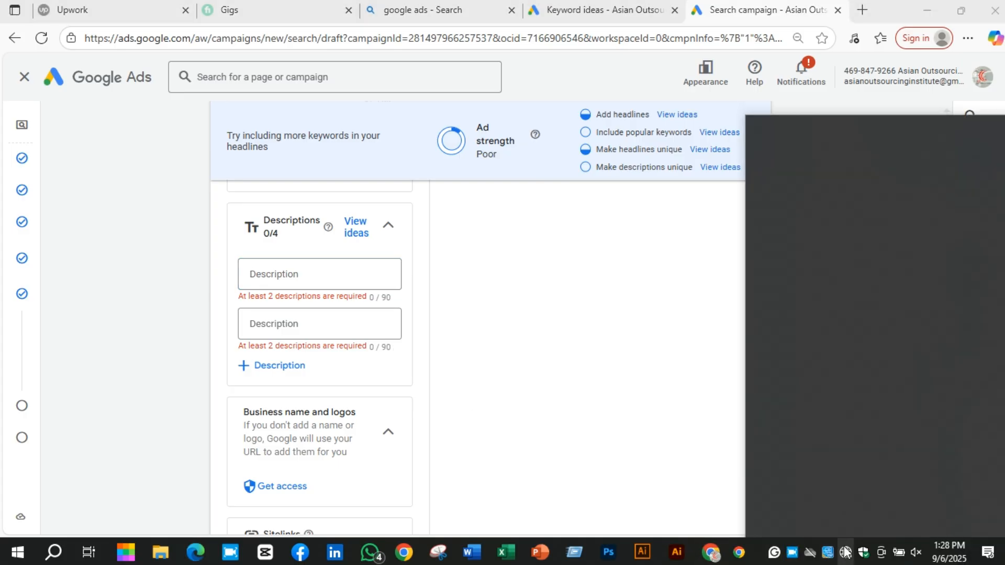
{"action": "left_click", "coordinate": [827, 150]}
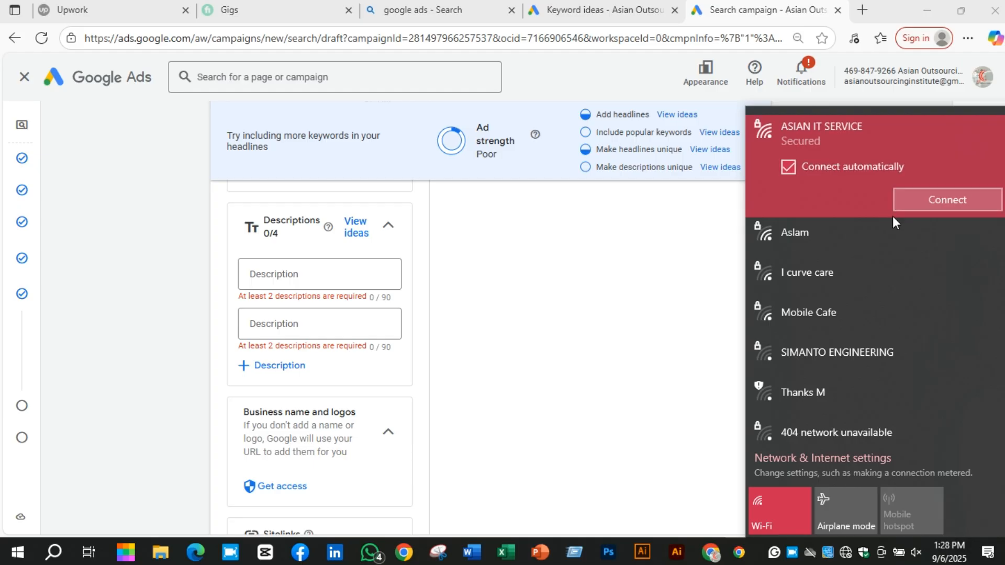
{"action": "left_click", "coordinate": [925, 202]}
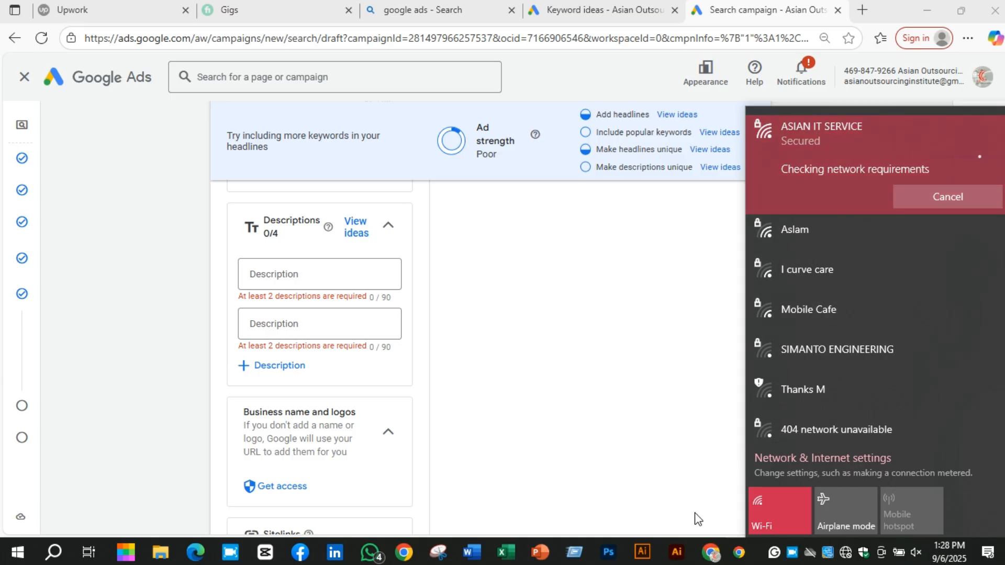
{"action": "right_click", "coordinate": [738, 552]}
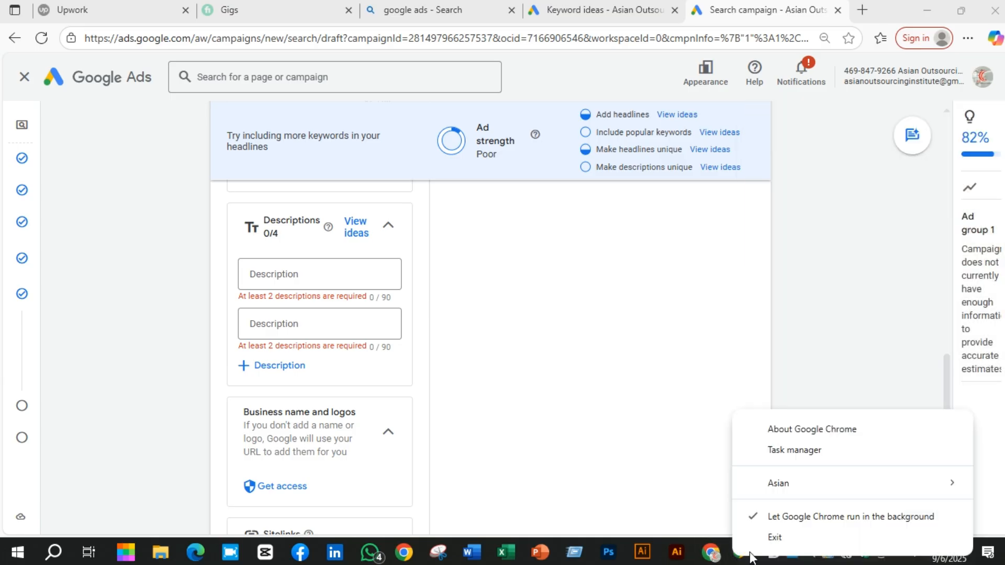
{"action": "key", "text": "Escape"}
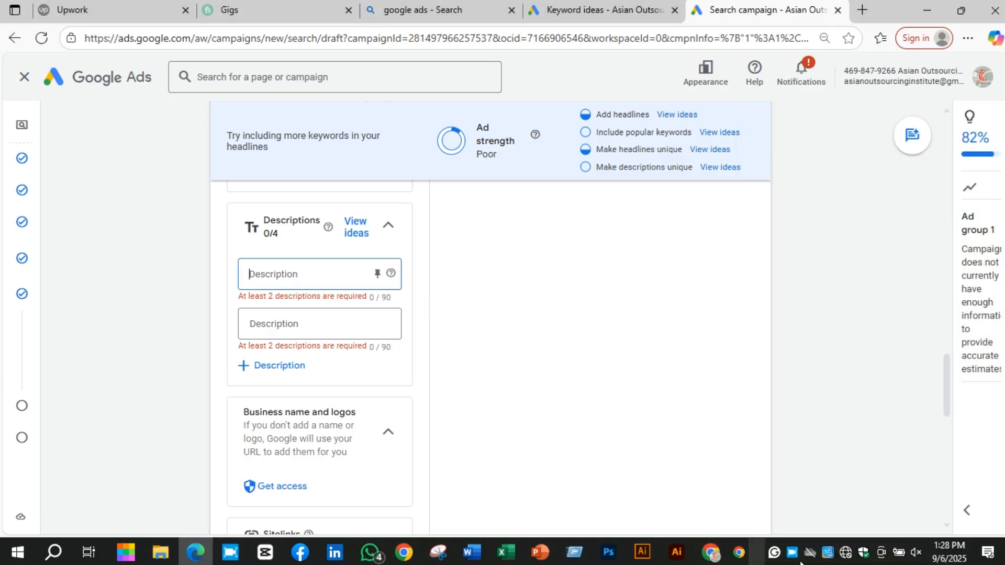
{"action": "left_click", "coordinate": [846, 554]}
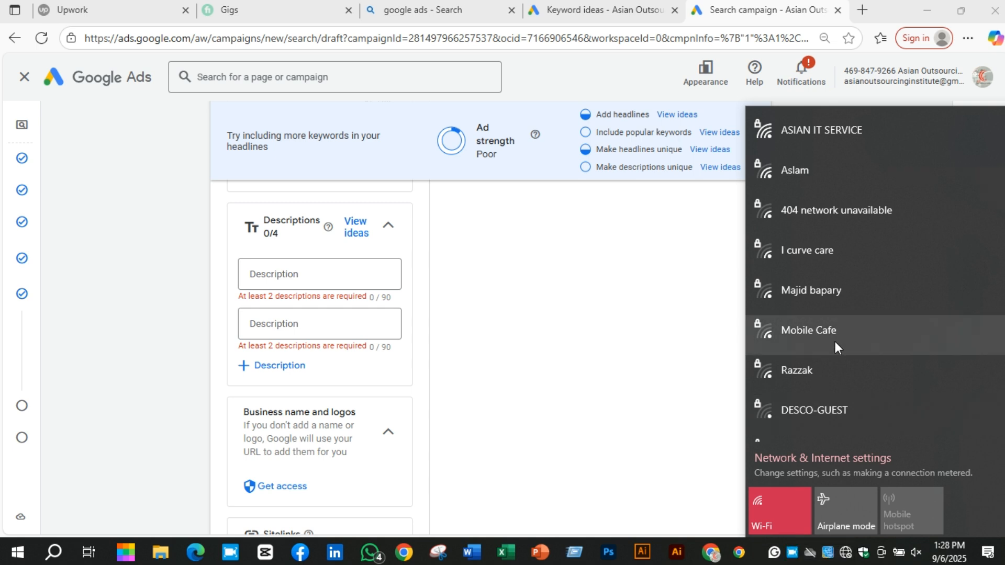
{"action": "left_click", "coordinate": [867, 21]}
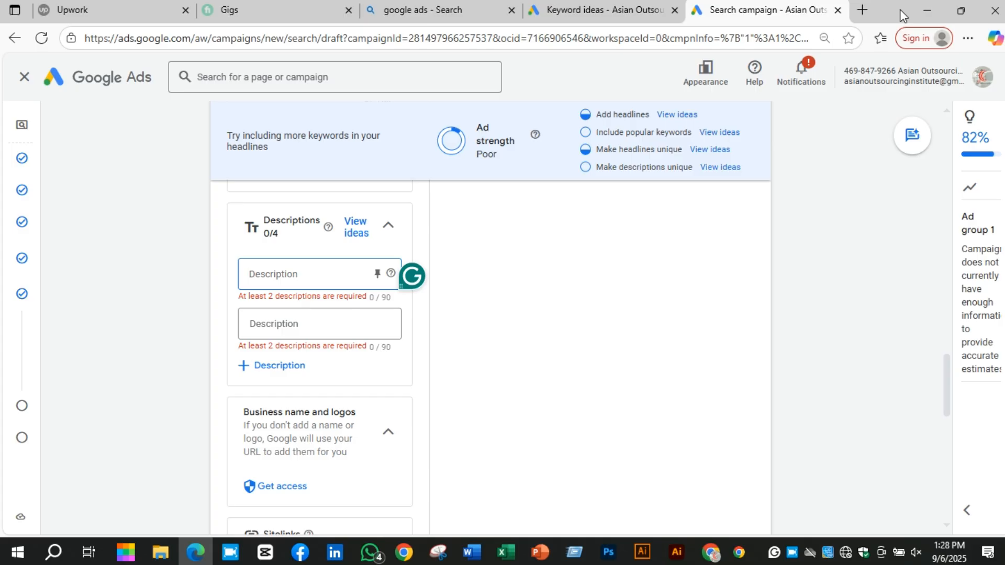
Connect the computer to the Wi-Fi network listed directly below ASIAN IT SERVICE and return to the ad's descriptions.
{"action": "left_click", "coordinate": [845, 553]}
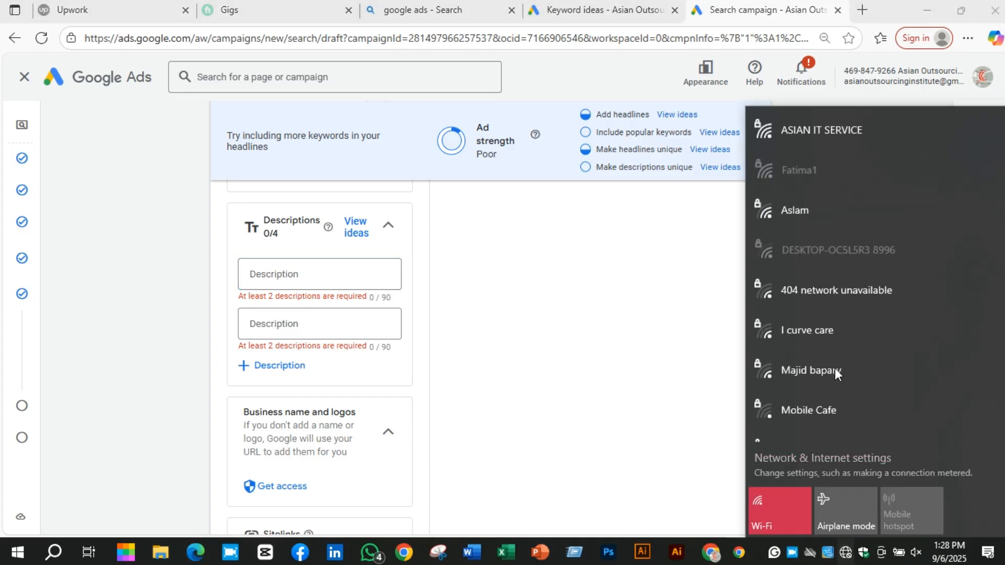
{"action": "left_click", "coordinate": [862, 169]}
{"action": "left_click", "coordinate": [922, 243]}
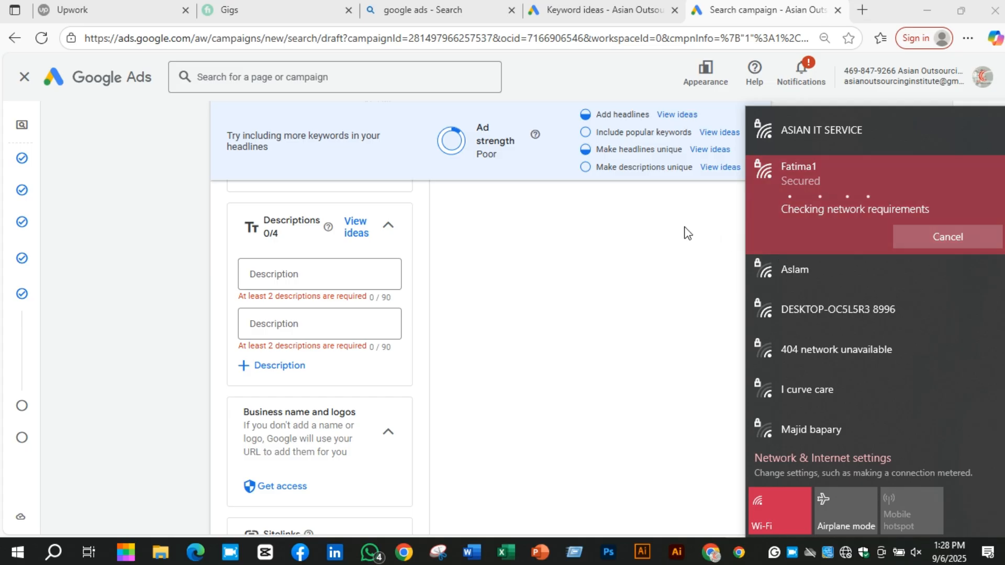
{"action": "left_click", "coordinate": [497, 176]}
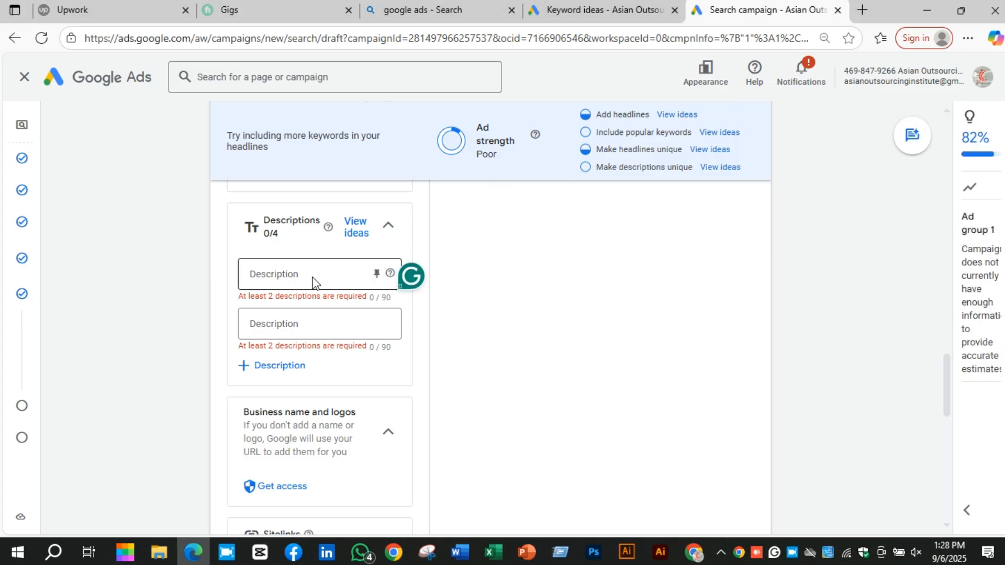
Add the suggested description "Online Shopping in Bangladesh: Order Now from Daraz.com.bd" to the ad and save the selection.
{"action": "left_click", "coordinate": [359, 235]}
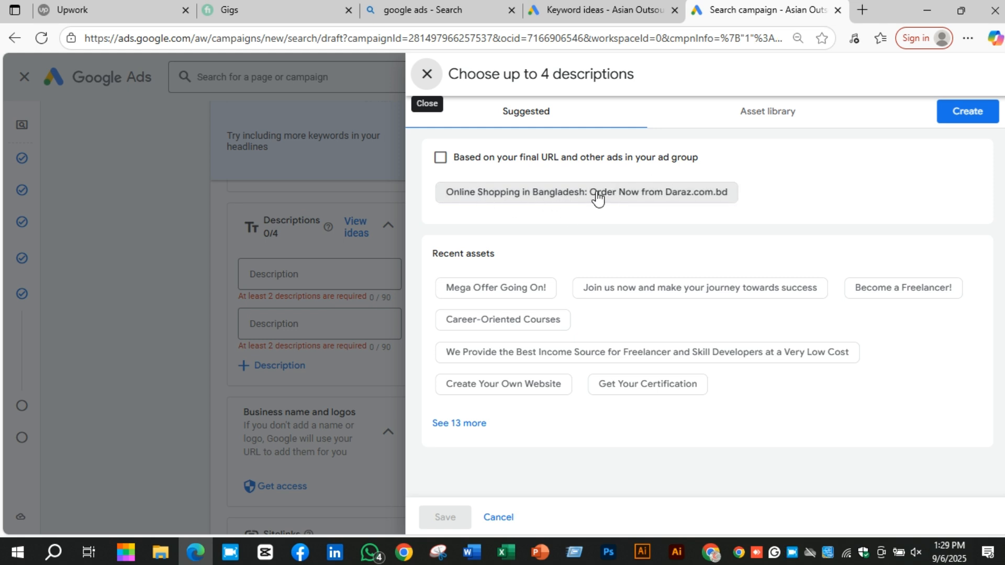
{"action": "left_click", "coordinate": [672, 202]}
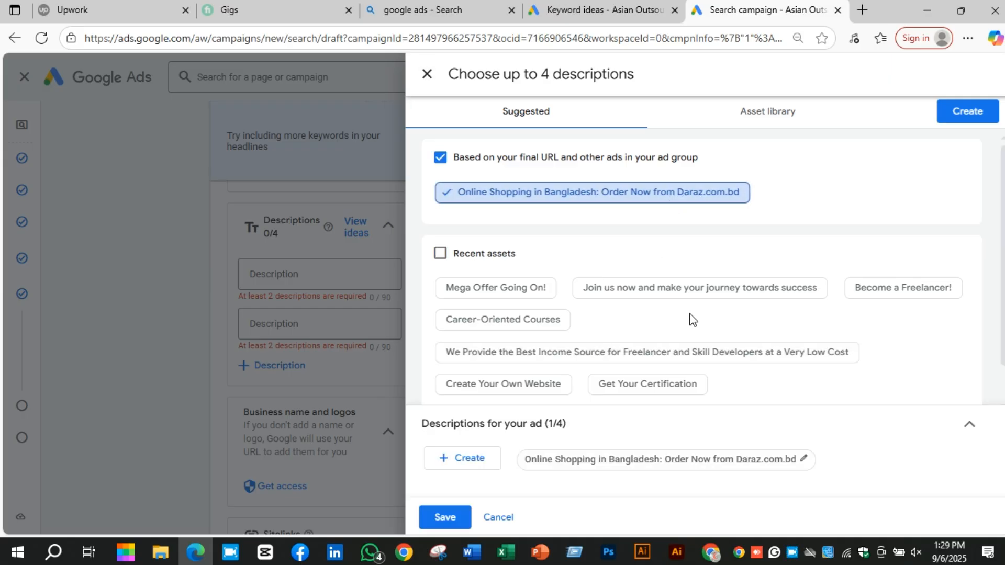
{"action": "scroll", "coordinate": [701, 320], "scroll_direction": "down", "scroll_amount": 1}
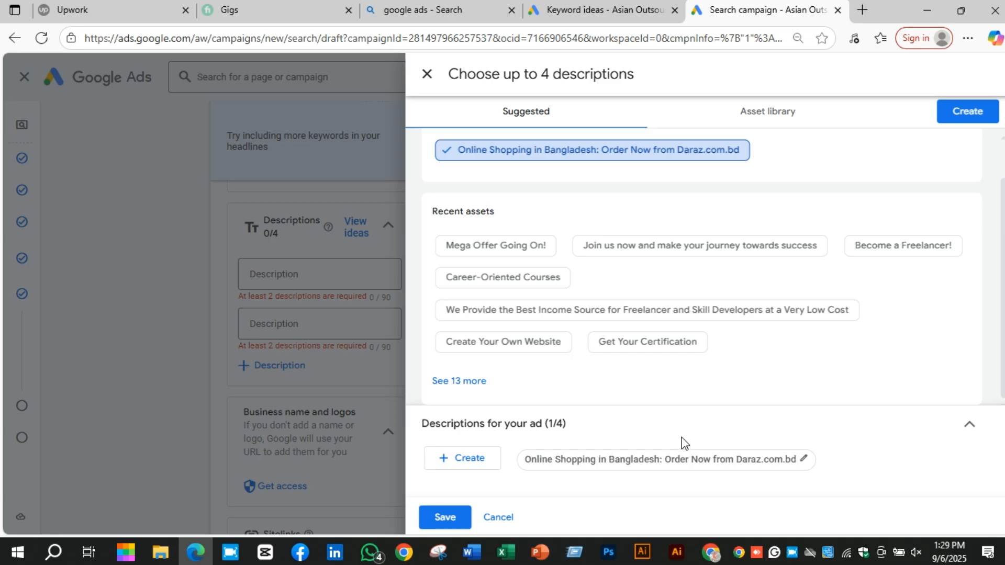
{"action": "scroll", "coordinate": [674, 395], "scroll_direction": "up", "scroll_amount": 1}
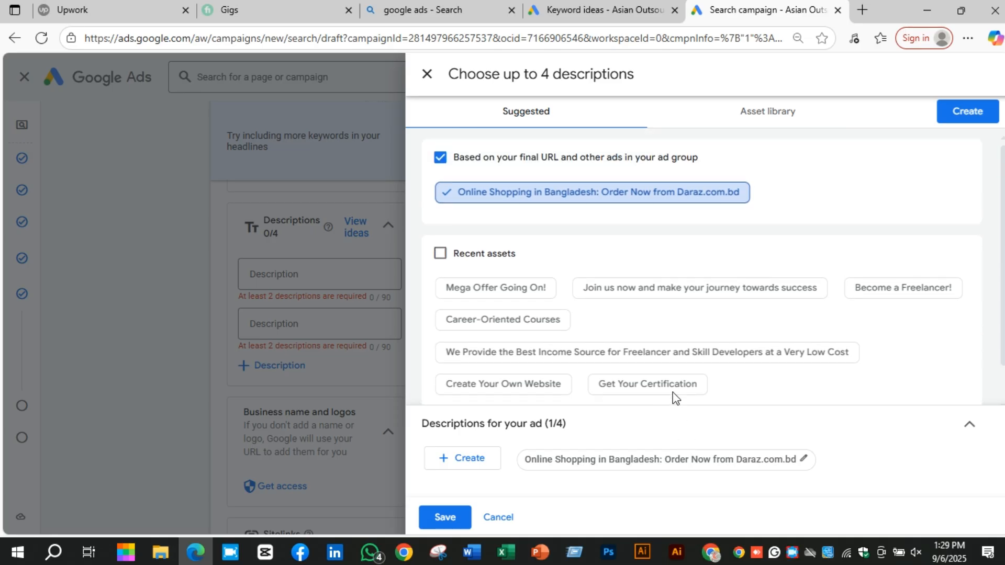
{"action": "left_click", "coordinate": [453, 520]}
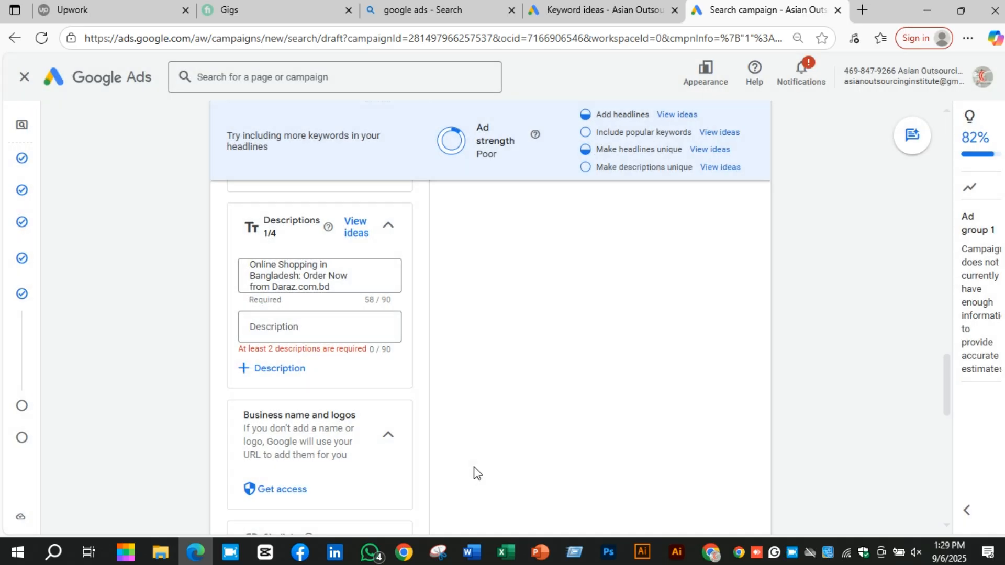
Enter "Buy top products now!" as the second description of the ad.
{"action": "left_click", "coordinate": [293, 328]}
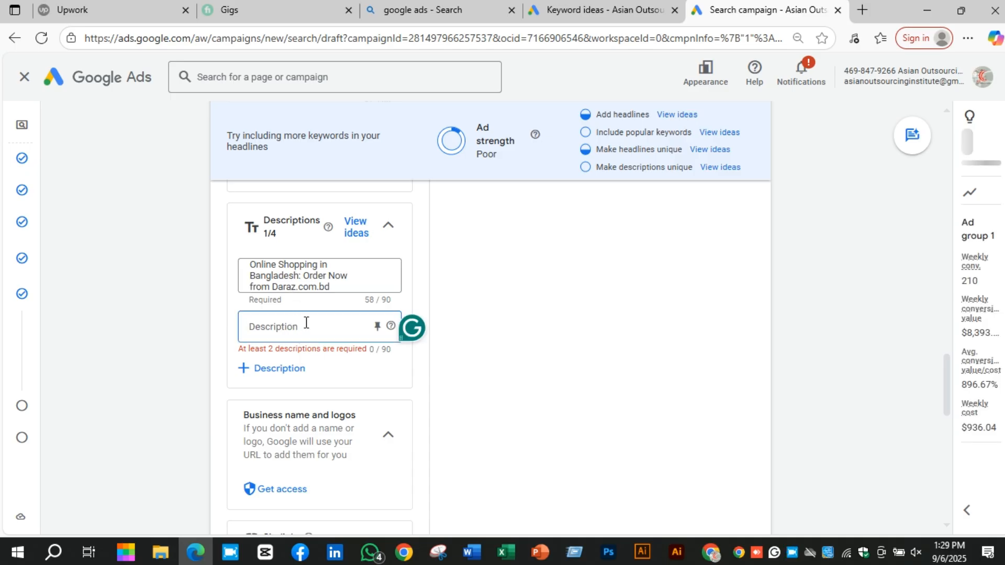
{"action": "type", "text": "Buy top"}
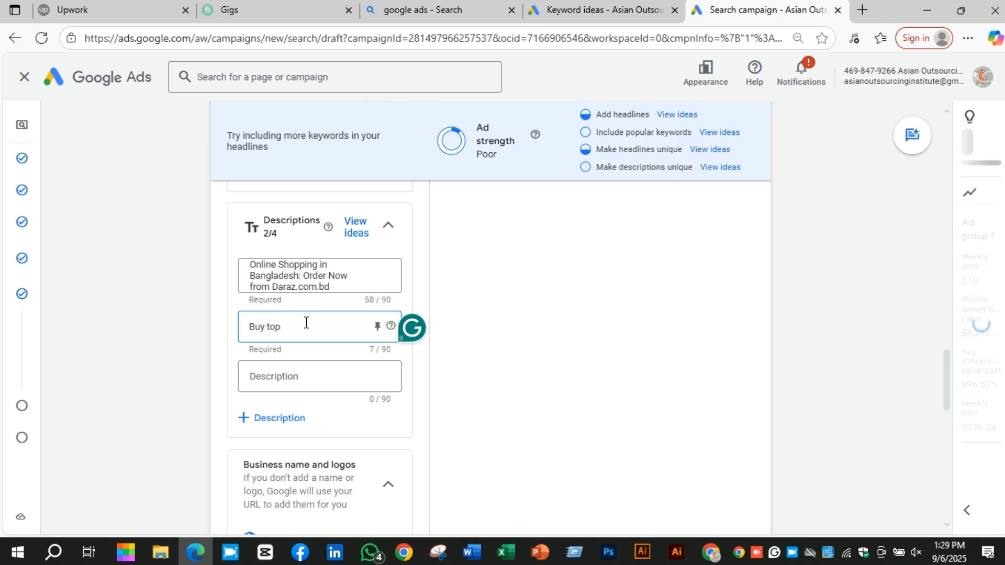
{"action": "type", "text": " products"}
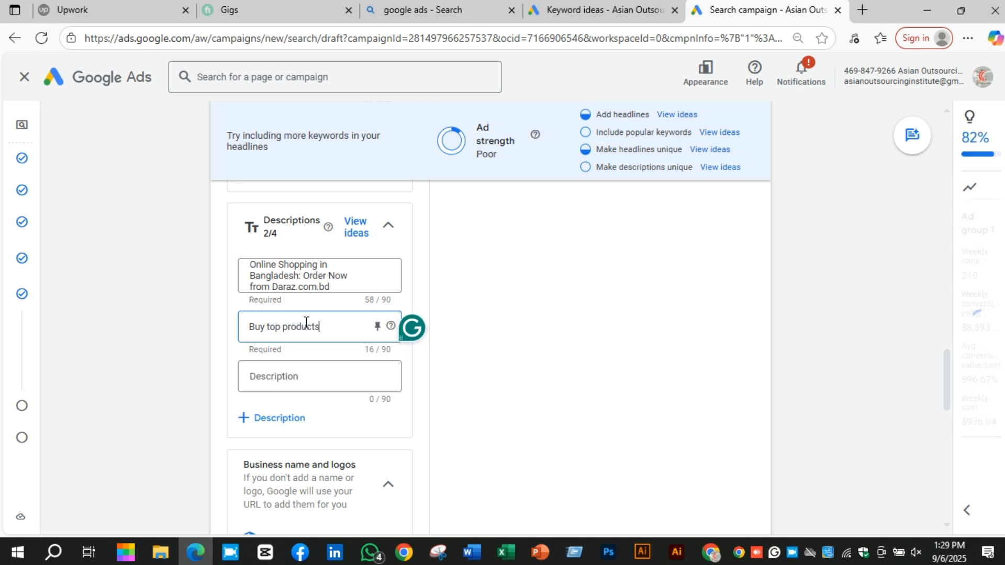
{"action": "type", "text": " now"}
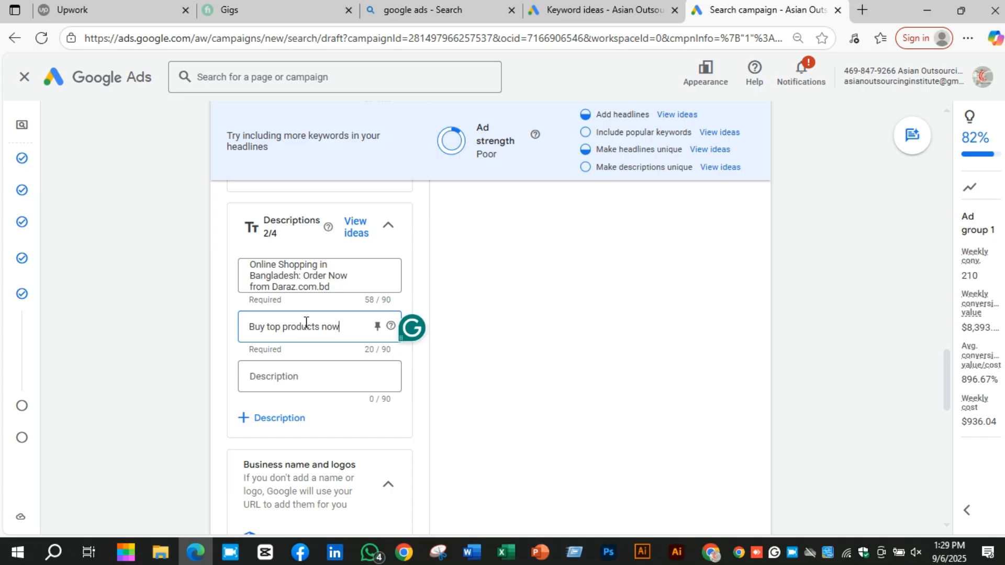
{"action": "type", "text": "!"}
Review the ad preview, ad strength, entered keywords and descriptions of the ad group.
{"action": "scroll", "coordinate": [541, 422], "scroll_direction": "up", "scroll_amount": 10}
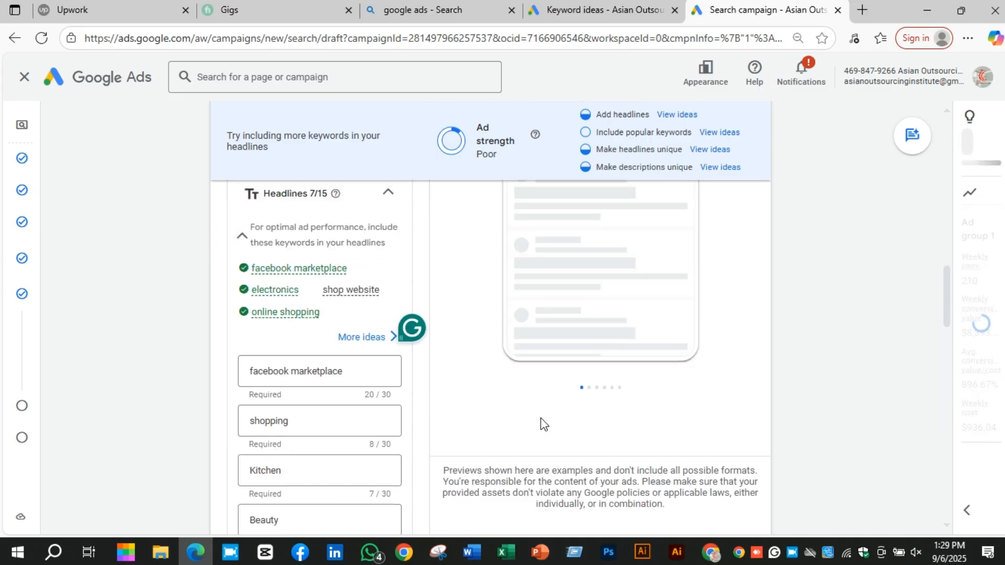
{"action": "scroll", "coordinate": [541, 422], "scroll_direction": "up", "scroll_amount": 3}
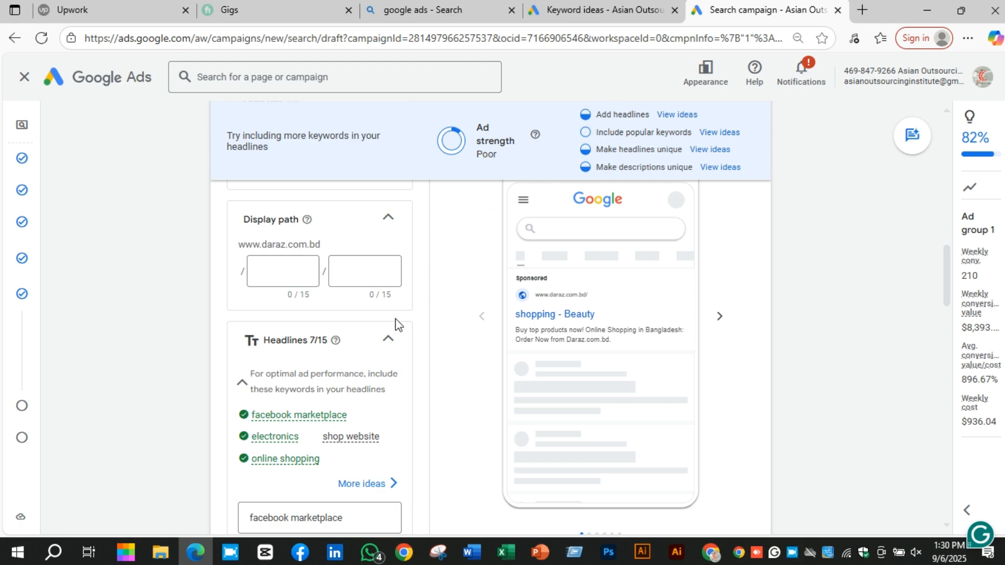
{"action": "scroll", "coordinate": [478, 291], "scroll_direction": "up", "scroll_amount": 10}
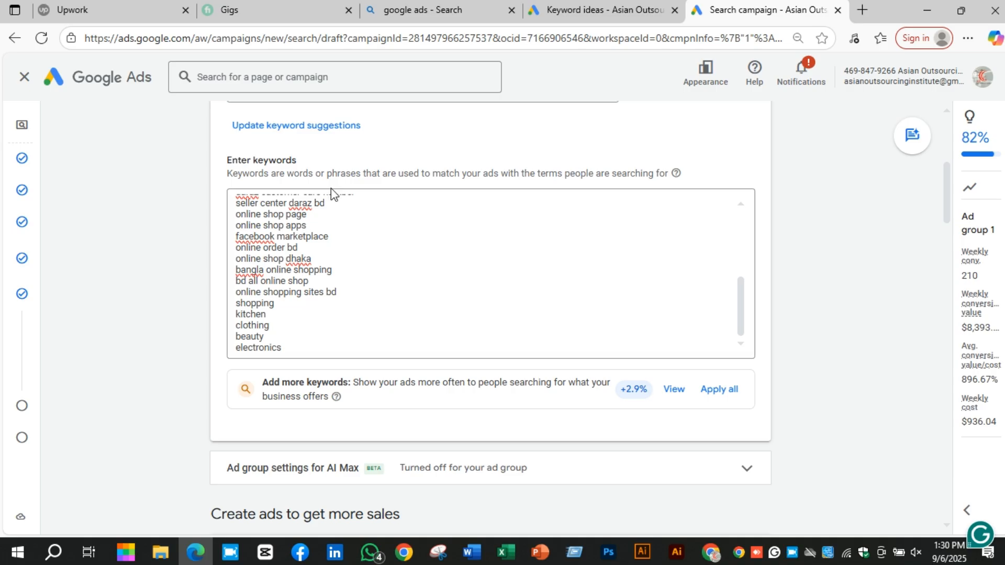
{"action": "scroll", "coordinate": [421, 290], "scroll_direction": "down", "scroll_amount": 10}
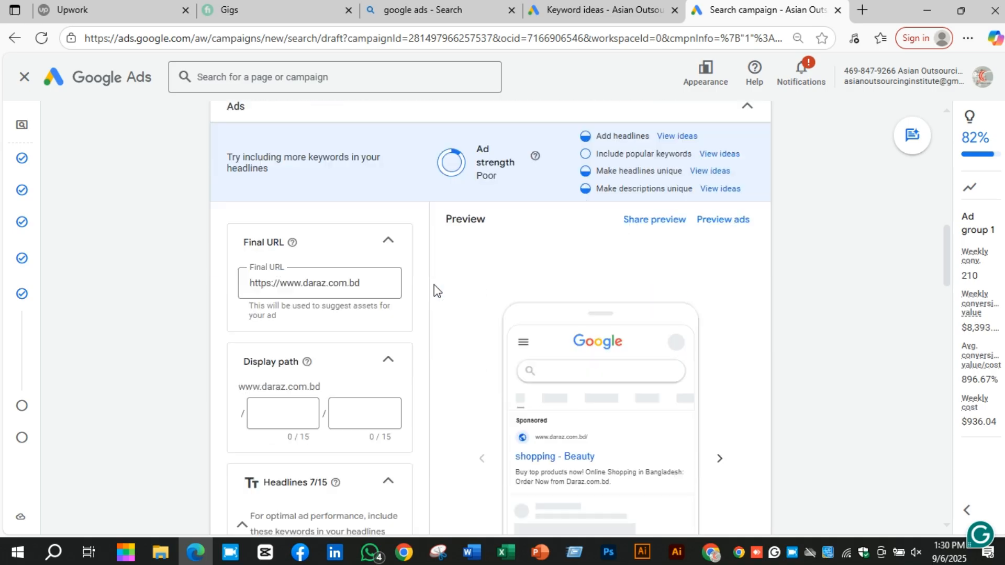
{"action": "scroll", "coordinate": [325, 262], "scroll_direction": "down", "scroll_amount": 3}
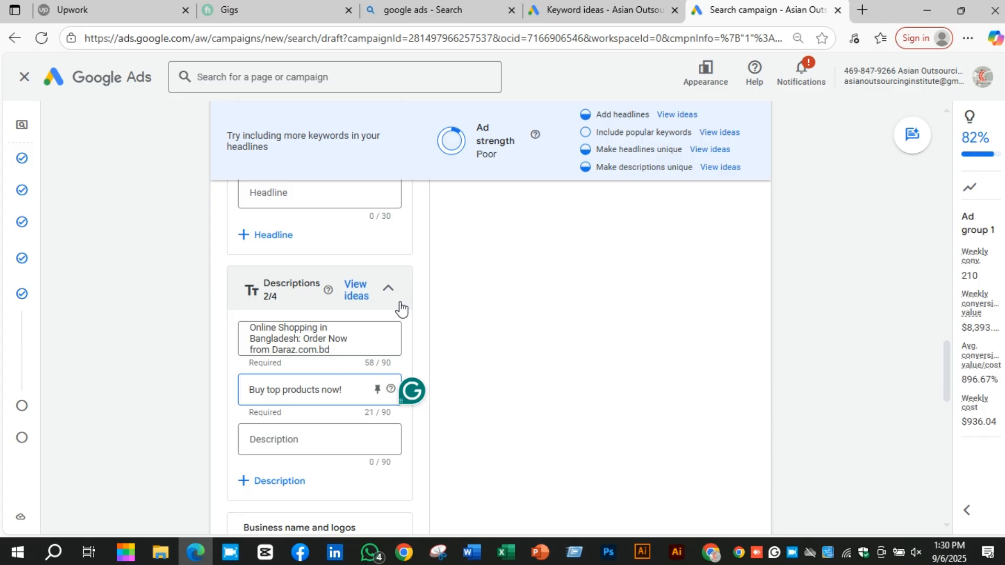
Skip the sitelinks by collapsing their section and continue to the Budget page, cancelling the identity confirmation.
{"action": "scroll", "coordinate": [474, 310], "scroll_direction": "down", "scroll_amount": 5}
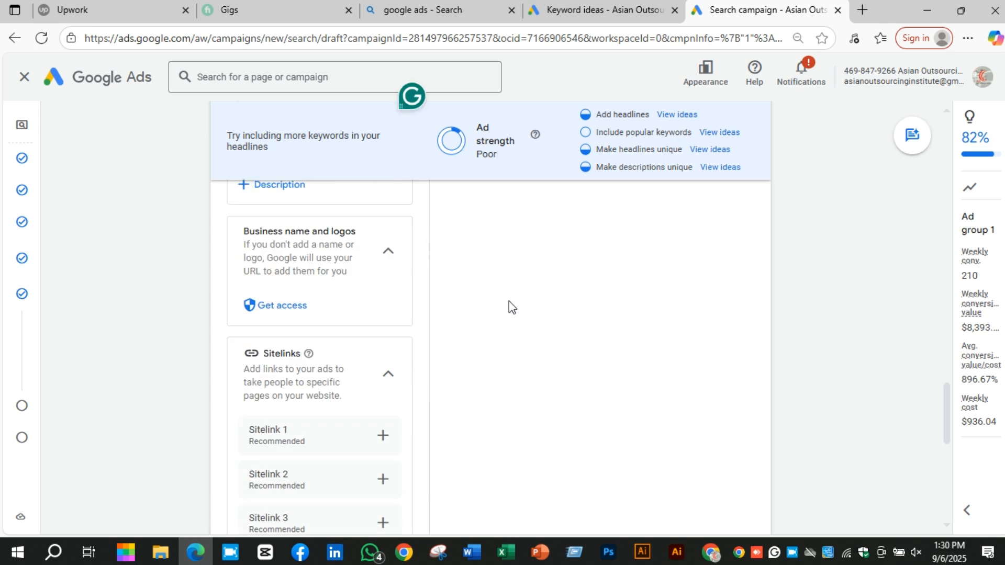
{"action": "scroll", "coordinate": [478, 300], "scroll_direction": "down", "scroll_amount": 3}
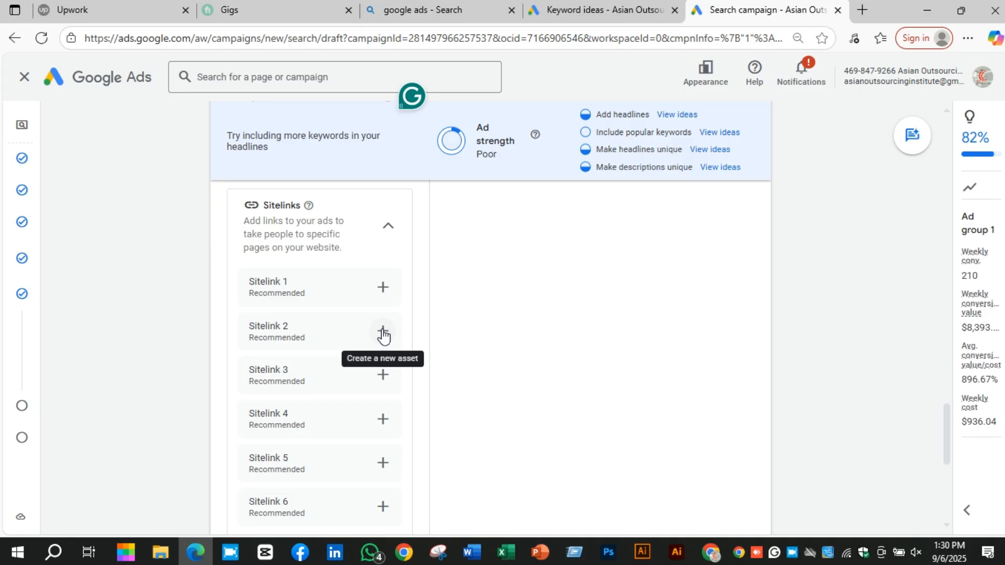
{"action": "left_click", "coordinate": [398, 243]}
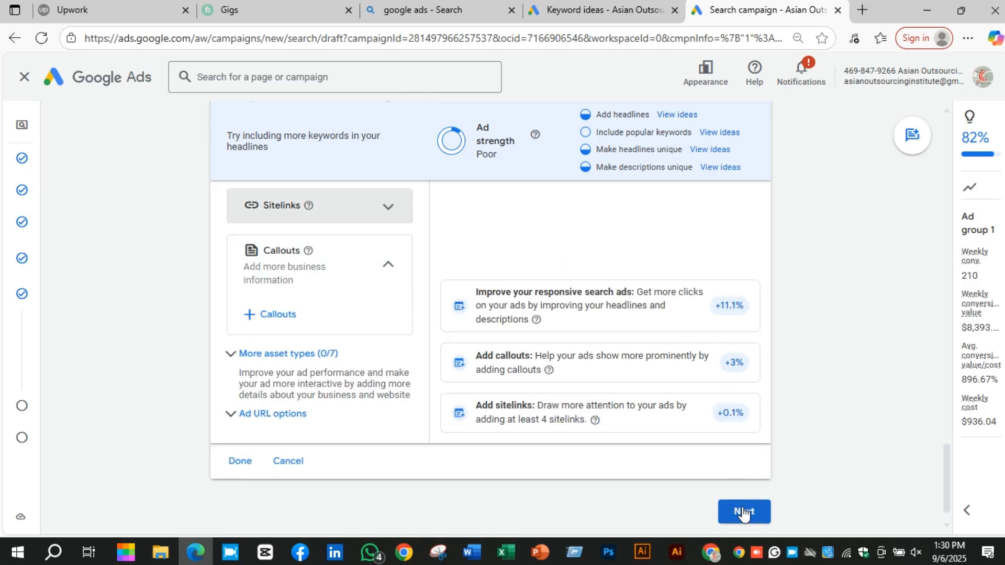
{"action": "left_click", "coordinate": [729, 504]}
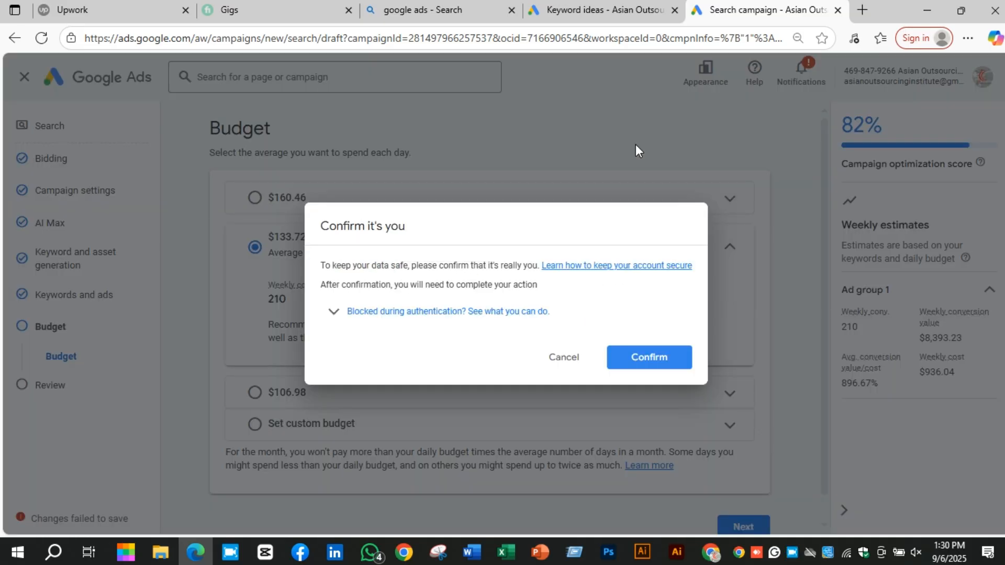
{"action": "left_click", "coordinate": [564, 358]}
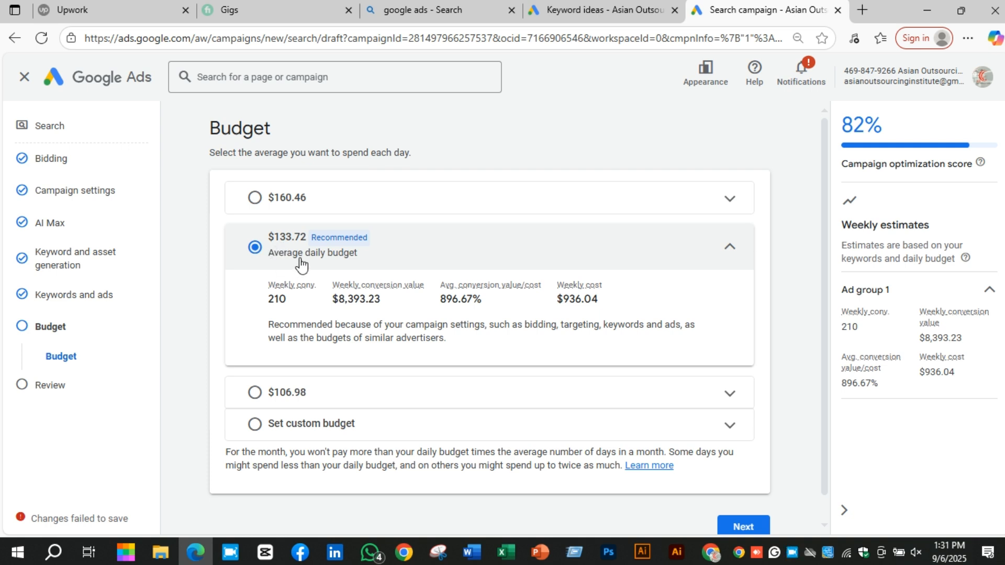
Try a custom average daily budget of $1 to compare its weekly estimates.
{"action": "left_click", "coordinate": [325, 424]}
{"action": "left_click", "coordinate": [317, 375]}
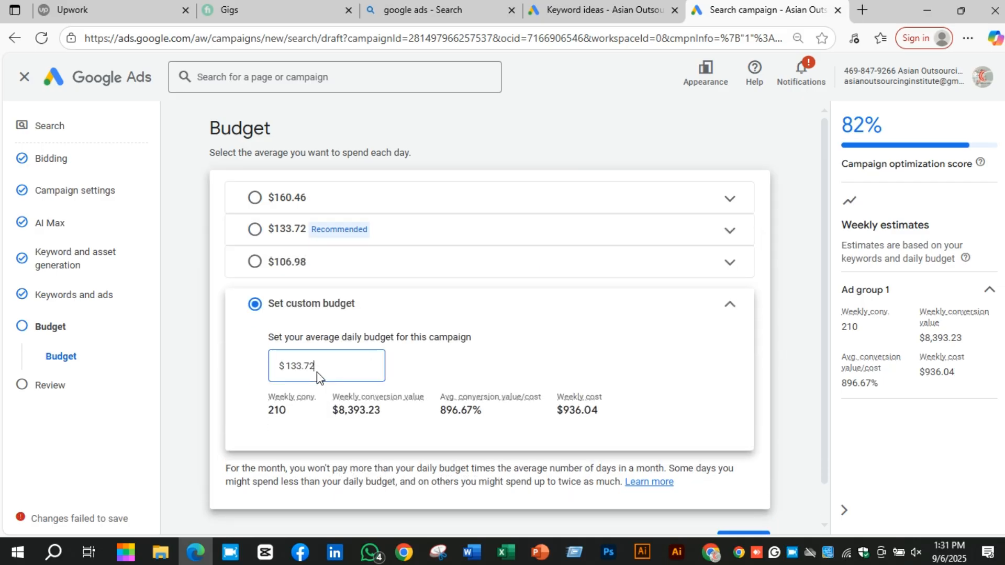
{"action": "left_click_drag", "start_coordinate": [317, 368], "coordinate": [247, 368]}
{"action": "type", "text": "500"}
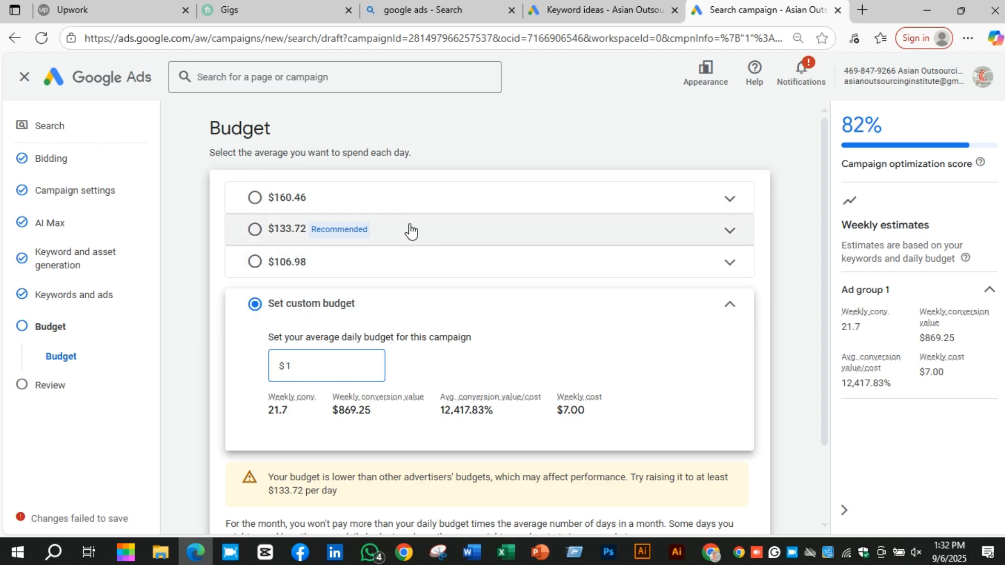
Choose the recommended average daily budget of $133.72 and continue to the campaign review to check its settings.
{"action": "left_click", "coordinate": [293, 233]}
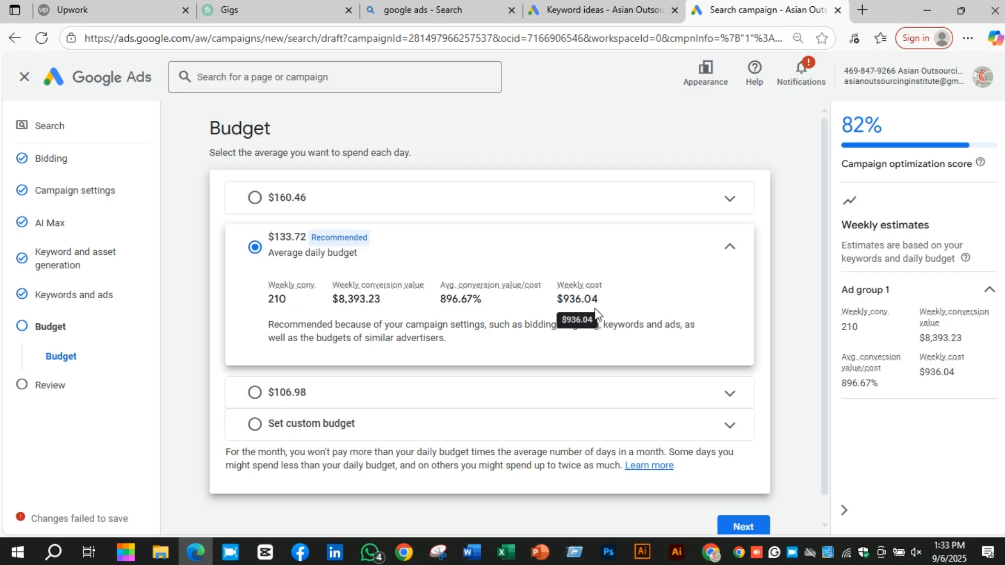
{"action": "scroll", "coordinate": [605, 319], "scroll_direction": "down", "scroll_amount": 1}
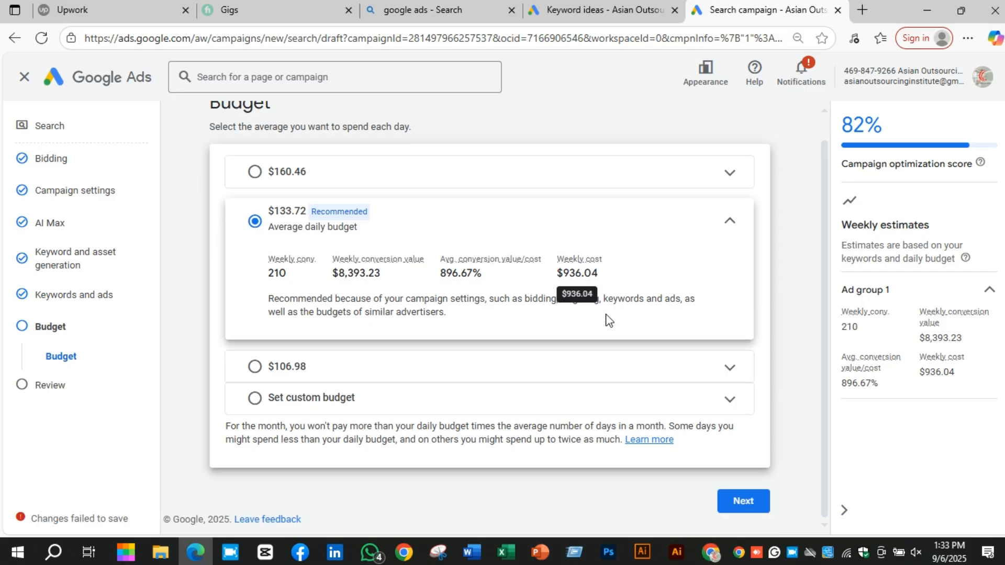
{"action": "left_click", "coordinate": [747, 514]}
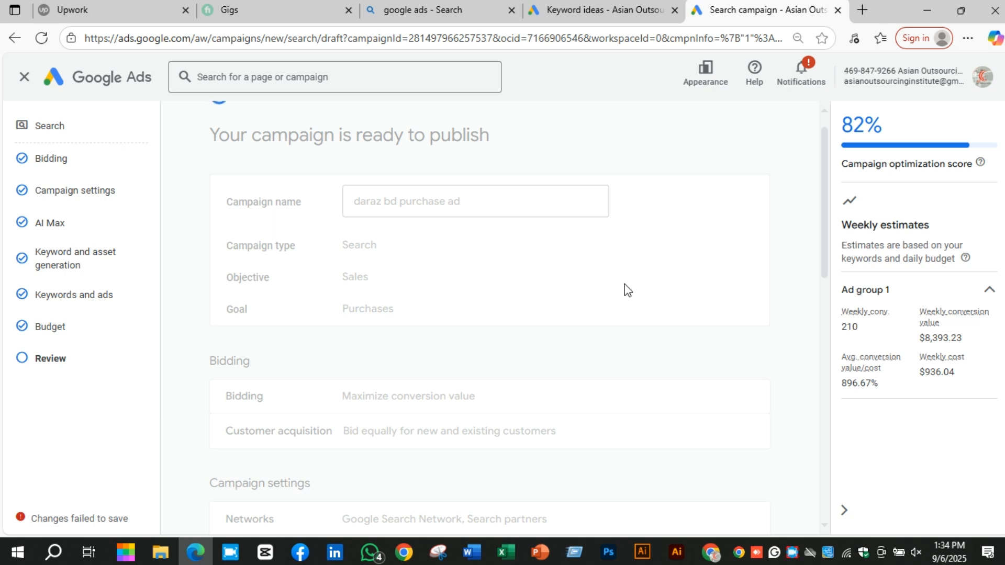
{"action": "scroll", "coordinate": [562, 203], "scroll_direction": "down", "scroll_amount": 2}
{"action": "scroll", "coordinate": [562, 203], "scroll_direction": "down", "scroll_amount": 1}
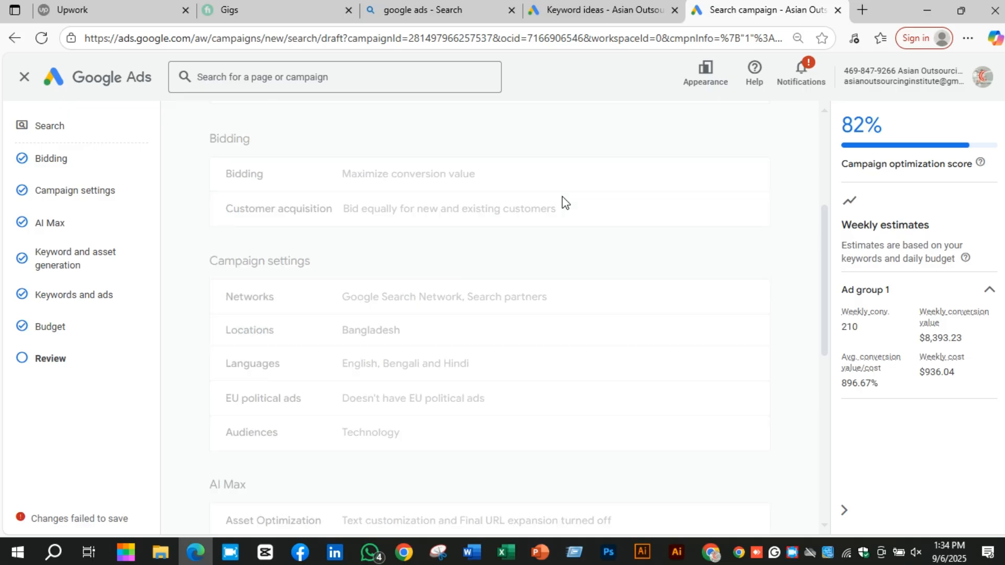
Skip the identity confirmation and return to the campaign name, type, objective and goal in the campaign review.
{"action": "scroll", "coordinate": [562, 202], "scroll_direction": "up", "scroll_amount": 3}
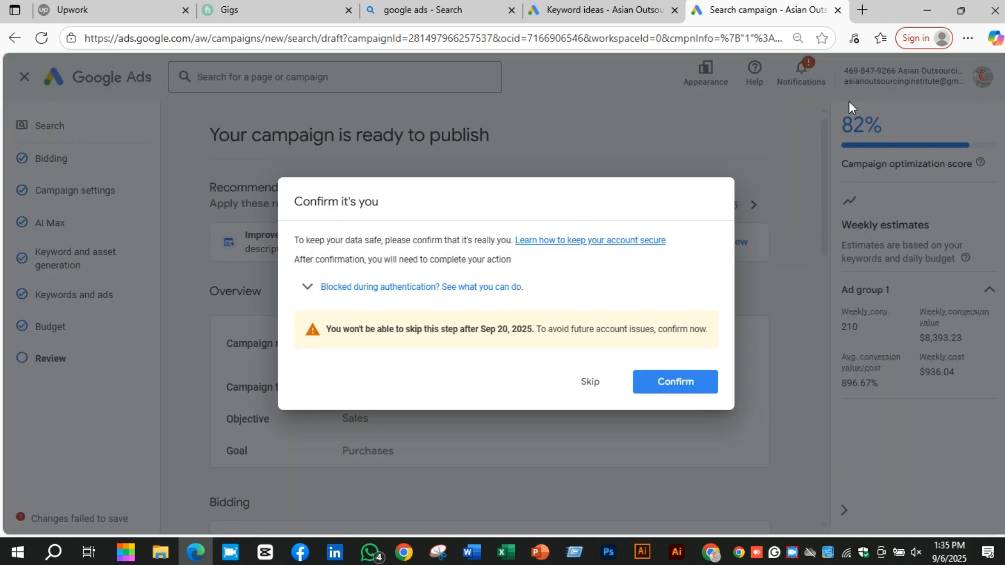
{"action": "left_click", "coordinate": [588, 387]}
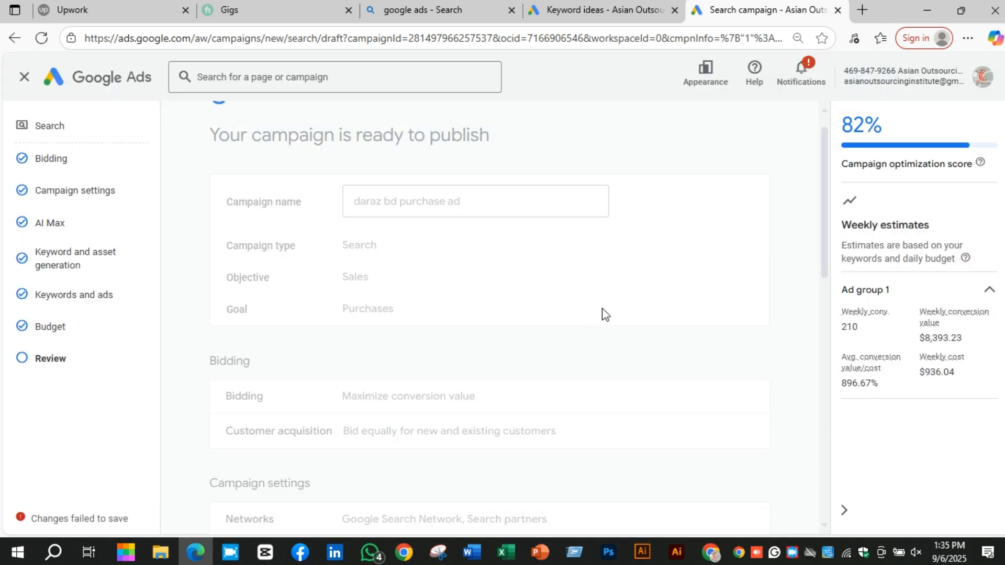
{"action": "scroll", "coordinate": [626, 280], "scroll_direction": "down", "scroll_amount": 7}
{"action": "scroll", "coordinate": [627, 281], "scroll_direction": "up", "scroll_amount": 4}
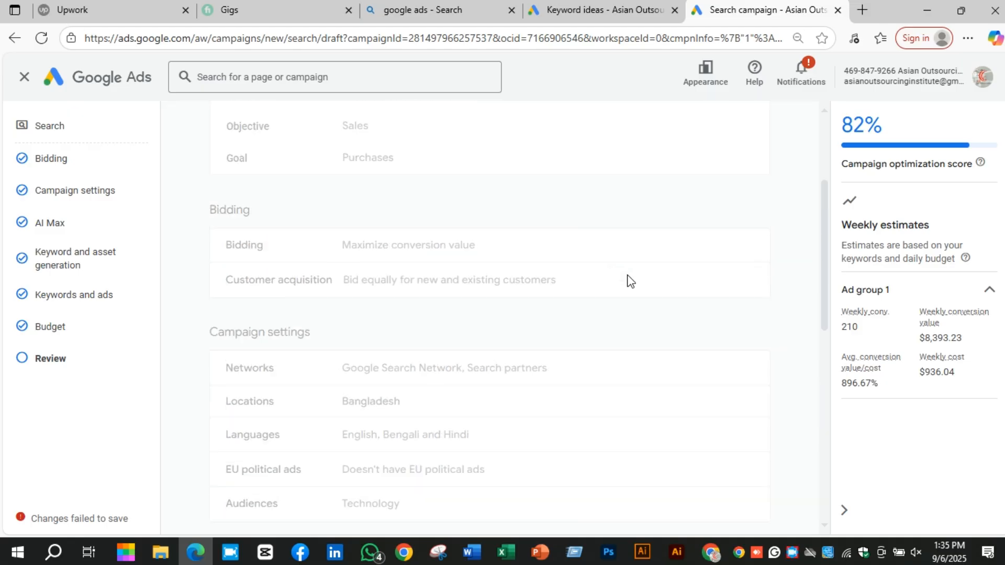
{"action": "scroll", "coordinate": [628, 280], "scroll_direction": "up", "scroll_amount": 3}
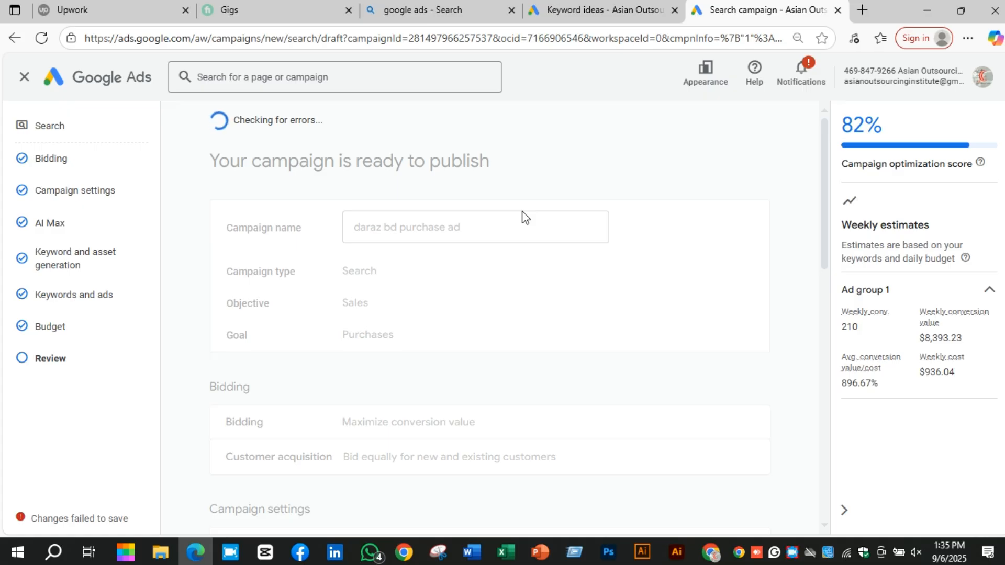
Examine the campaign summary's bidding, campaign settings, AI Max, keywords and ads, and budget sections before publishing.
{"action": "scroll", "coordinate": [521, 232], "scroll_direction": "down", "scroll_amount": 1}
{"action": "scroll", "coordinate": [521, 235], "scroll_direction": "down", "scroll_amount": 1}
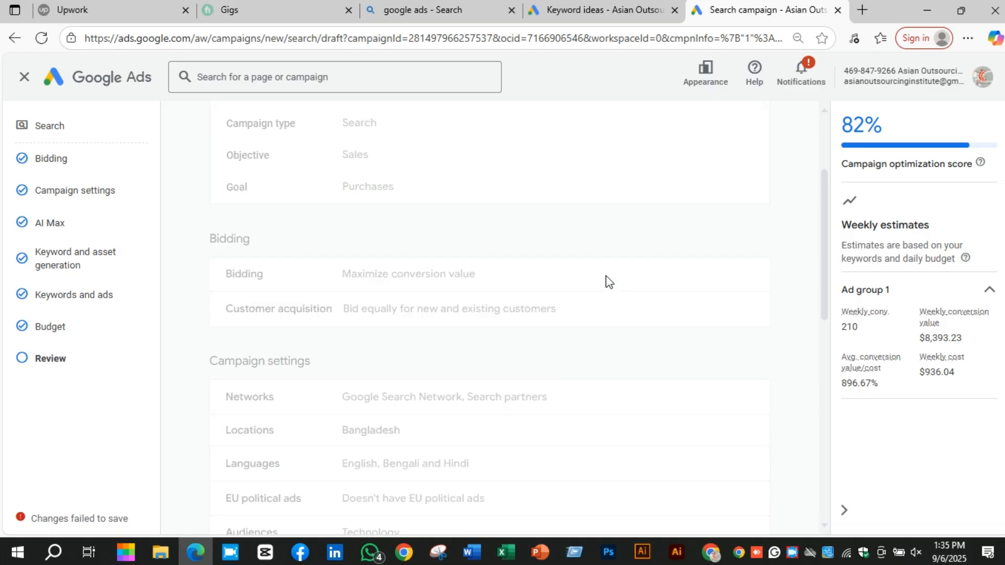
{"action": "scroll", "coordinate": [605, 284], "scroll_direction": "down", "scroll_amount": 3}
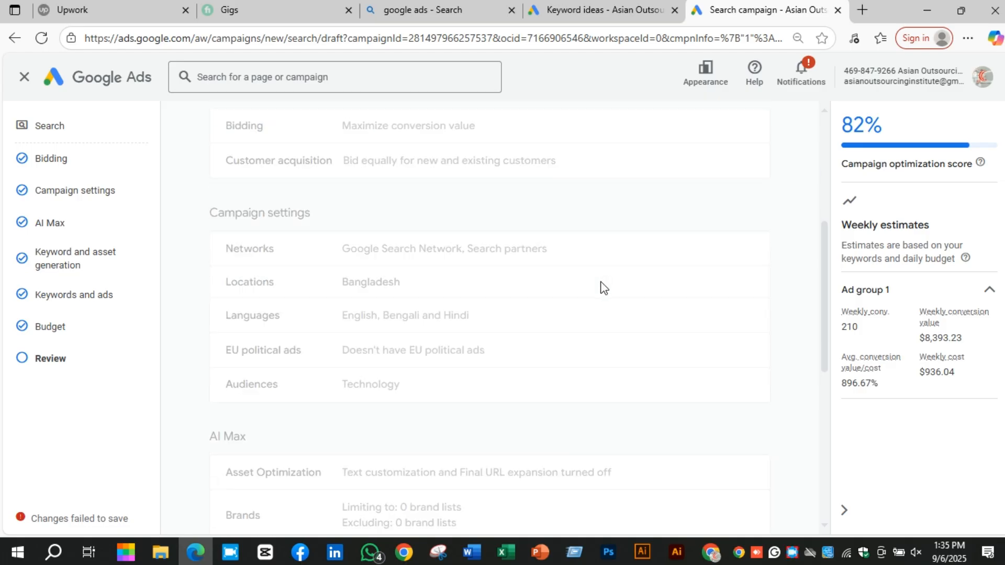
{"action": "scroll", "coordinate": [605, 287], "scroll_direction": "down", "scroll_amount": 1}
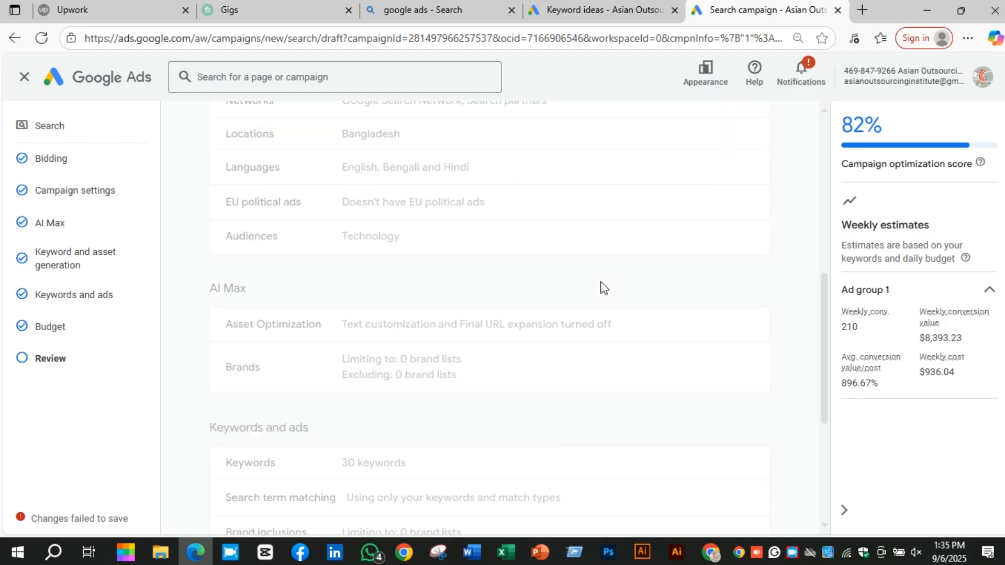
{"action": "scroll", "coordinate": [604, 287], "scroll_direction": "down", "scroll_amount": 3}
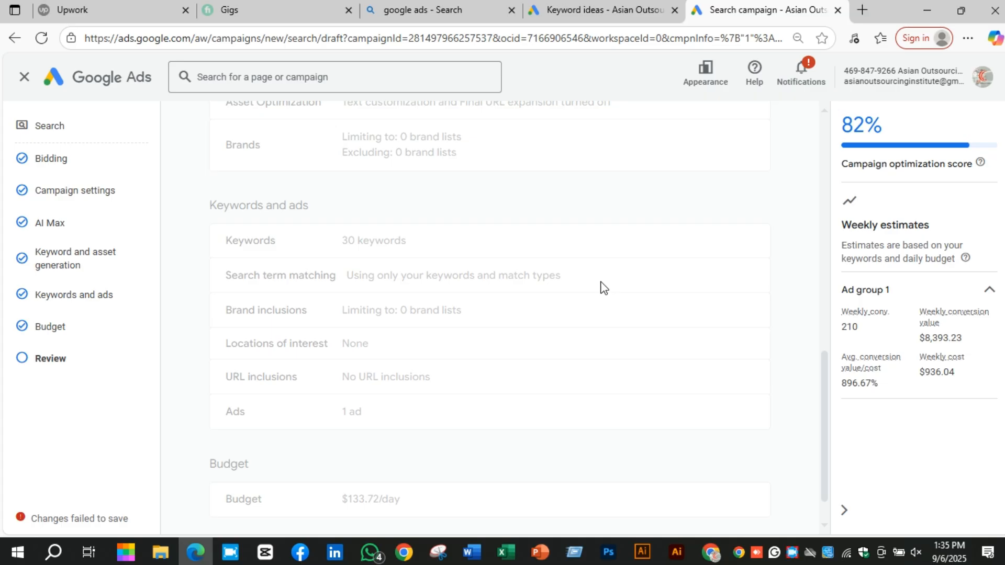
{"action": "scroll", "coordinate": [600, 283], "scroll_direction": "down", "scroll_amount": 1}
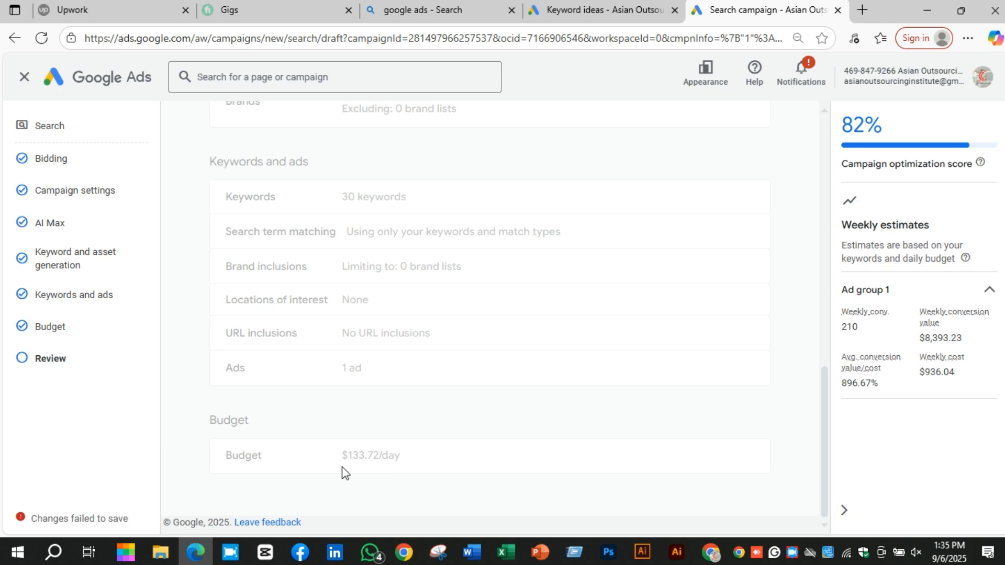
{"action": "scroll", "coordinate": [489, 416], "scroll_direction": "up", "scroll_amount": 4}
{"action": "scroll", "coordinate": [408, 329], "scroll_direction": "up", "scroll_amount": 1}
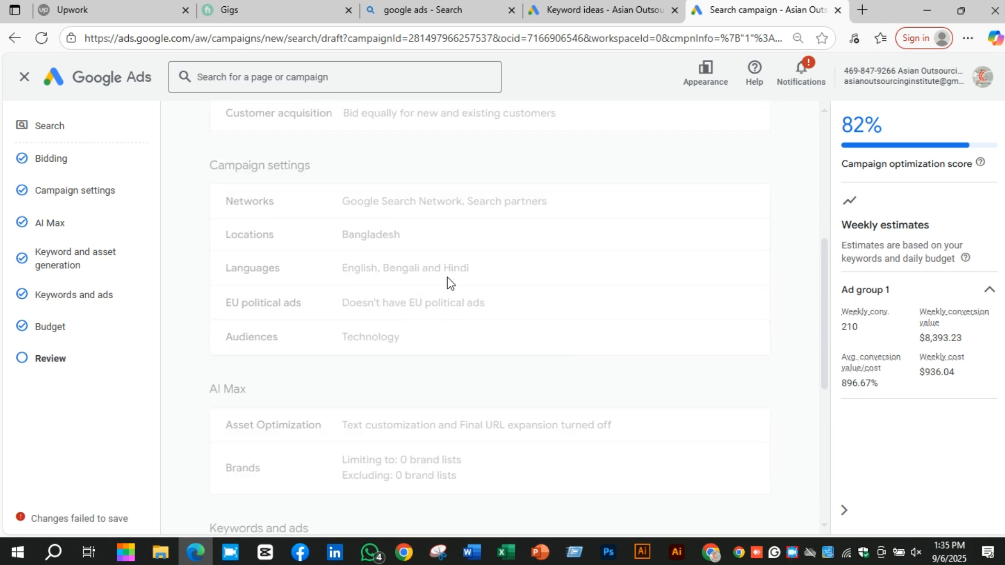
{"action": "scroll", "coordinate": [510, 262], "scroll_direction": "up", "scroll_amount": 2}
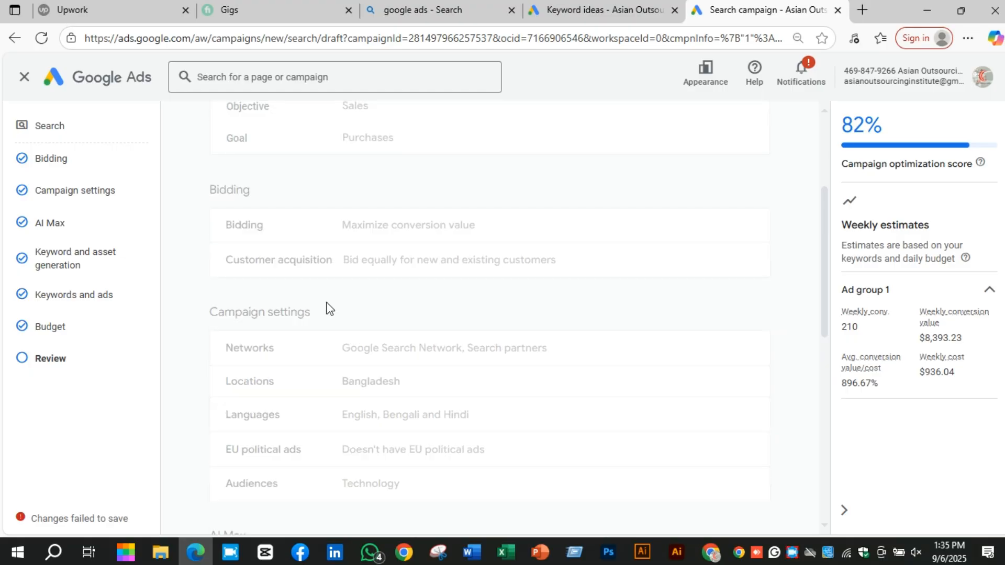
{"action": "scroll", "coordinate": [379, 251], "scroll_direction": "up", "scroll_amount": 3}
{"action": "scroll", "coordinate": [399, 243], "scroll_direction": "down", "scroll_amount": 10}
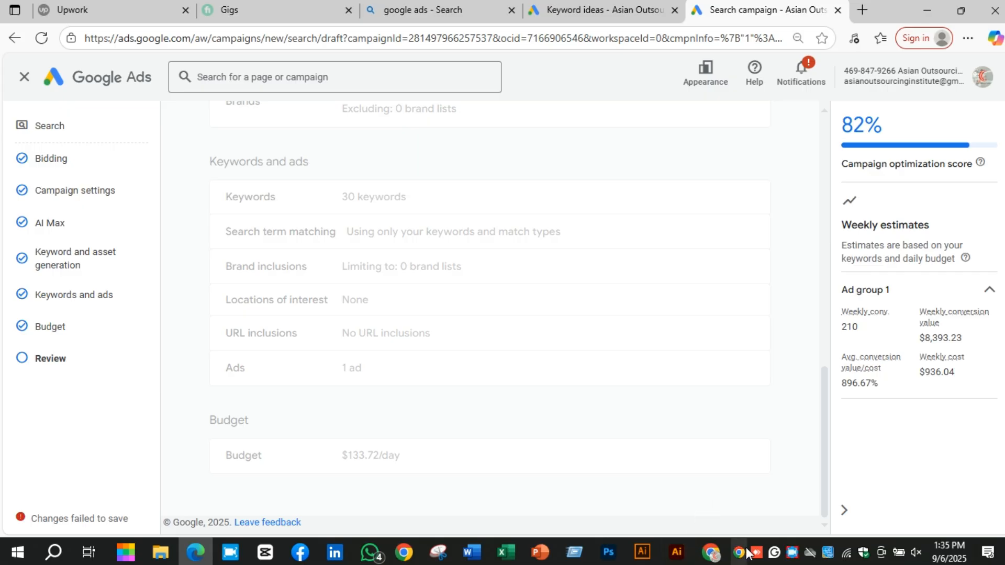
{"action": "right_click", "coordinate": [792, 552]}
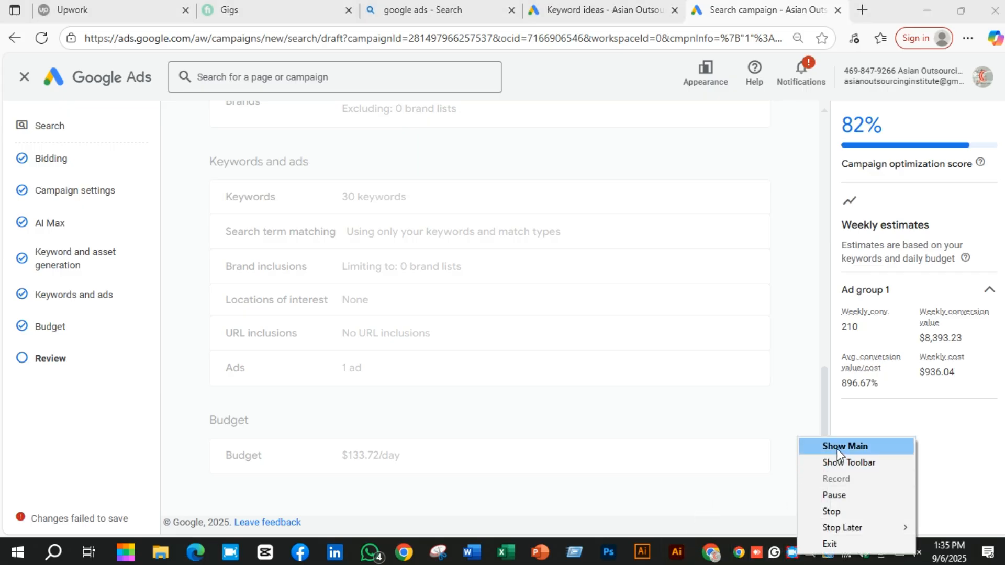